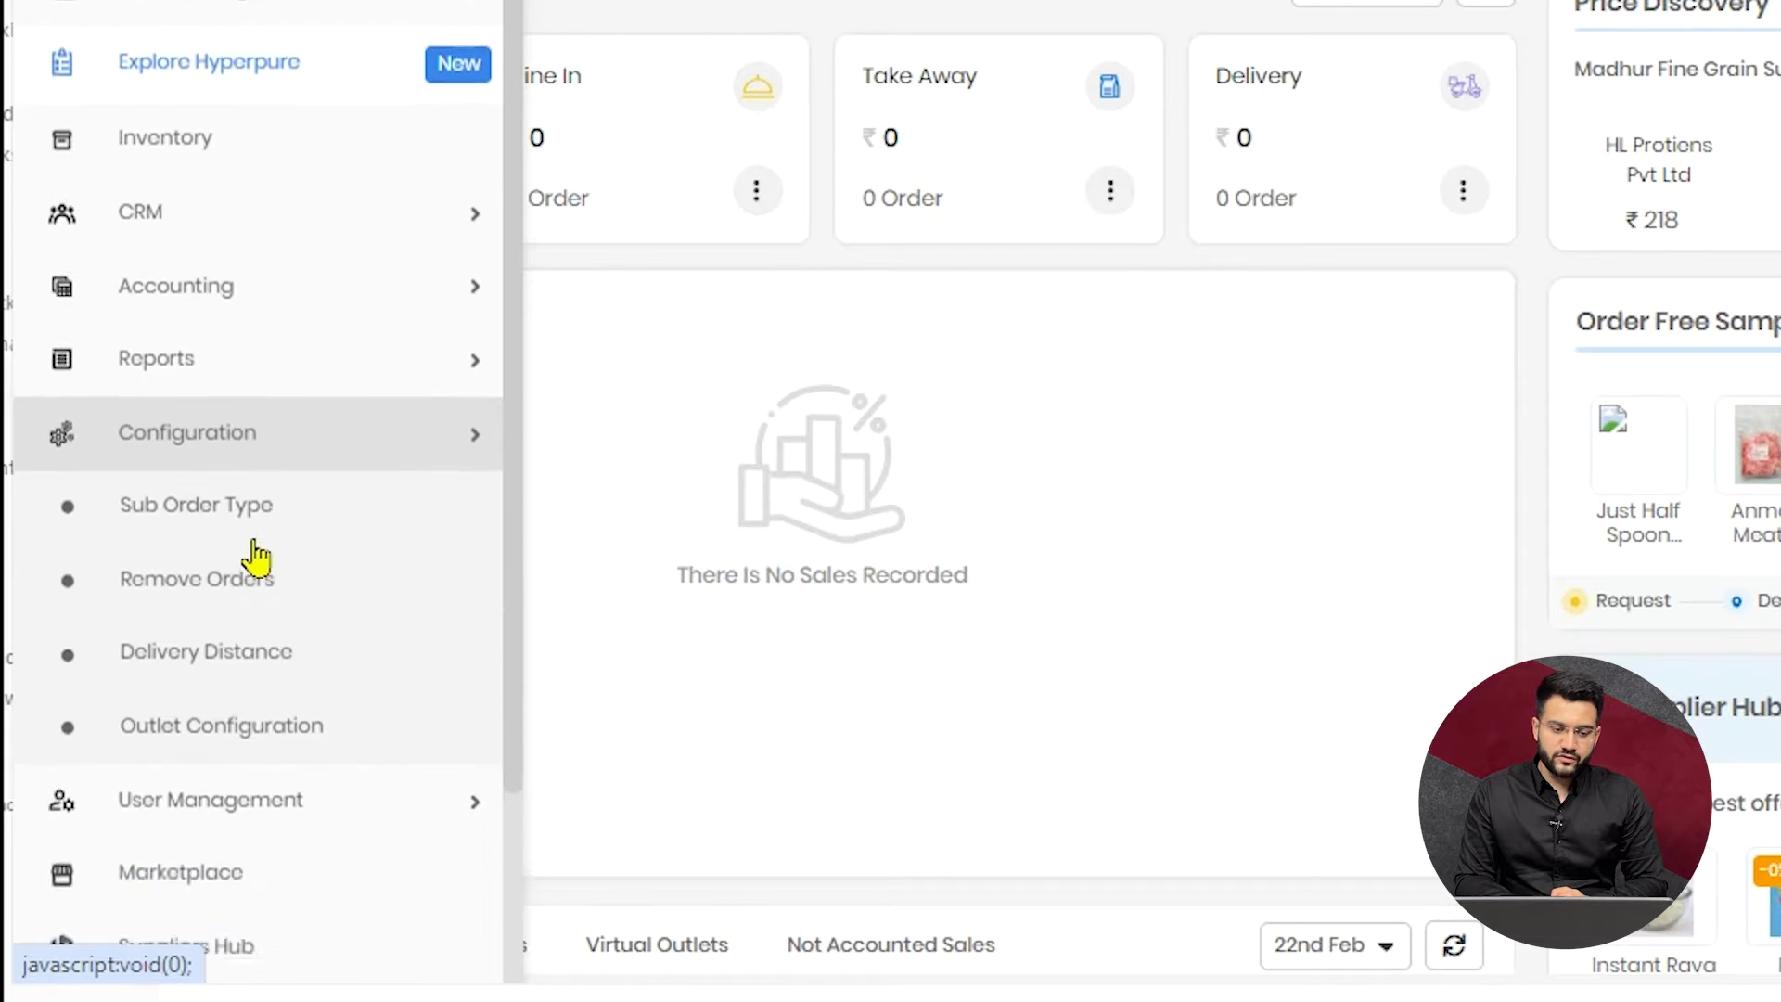
- Open the outlet configuration and view the print logo settings for the billing screen
{"action": "left_click", "coordinate": [223, 489]}
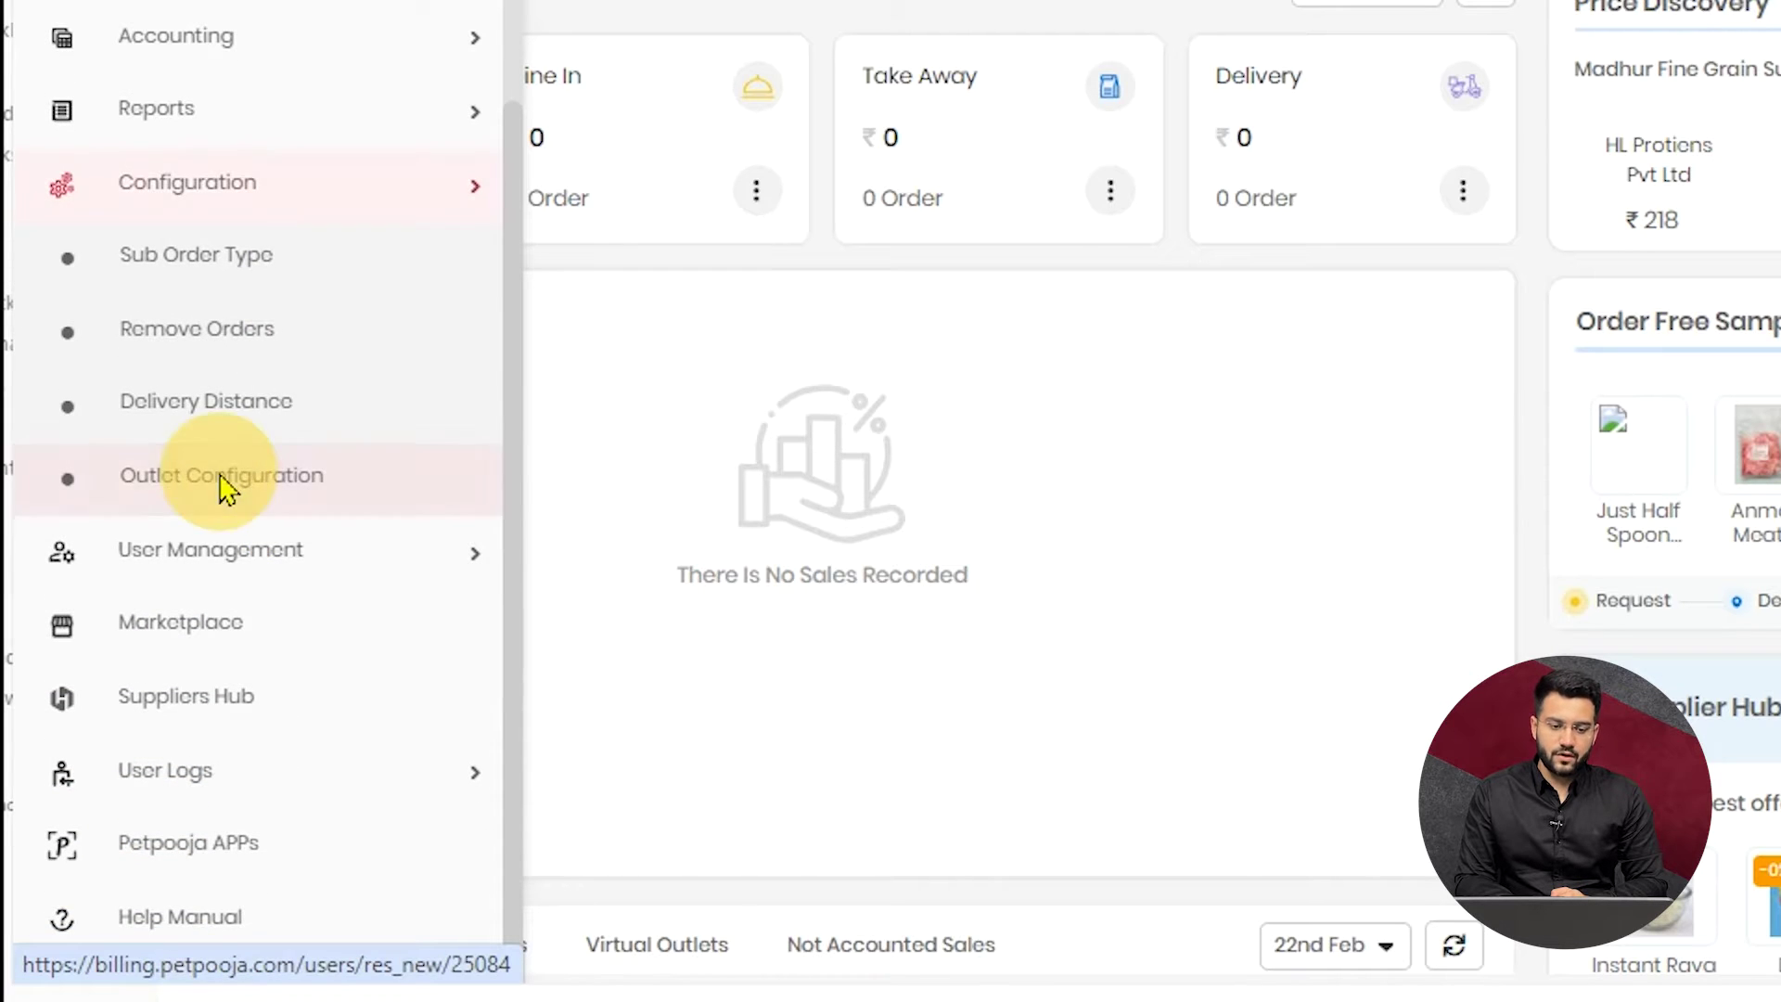
{"action": "scroll", "coordinate": [1020, 482], "scroll_direction": "down", "scroll_amount": 1}
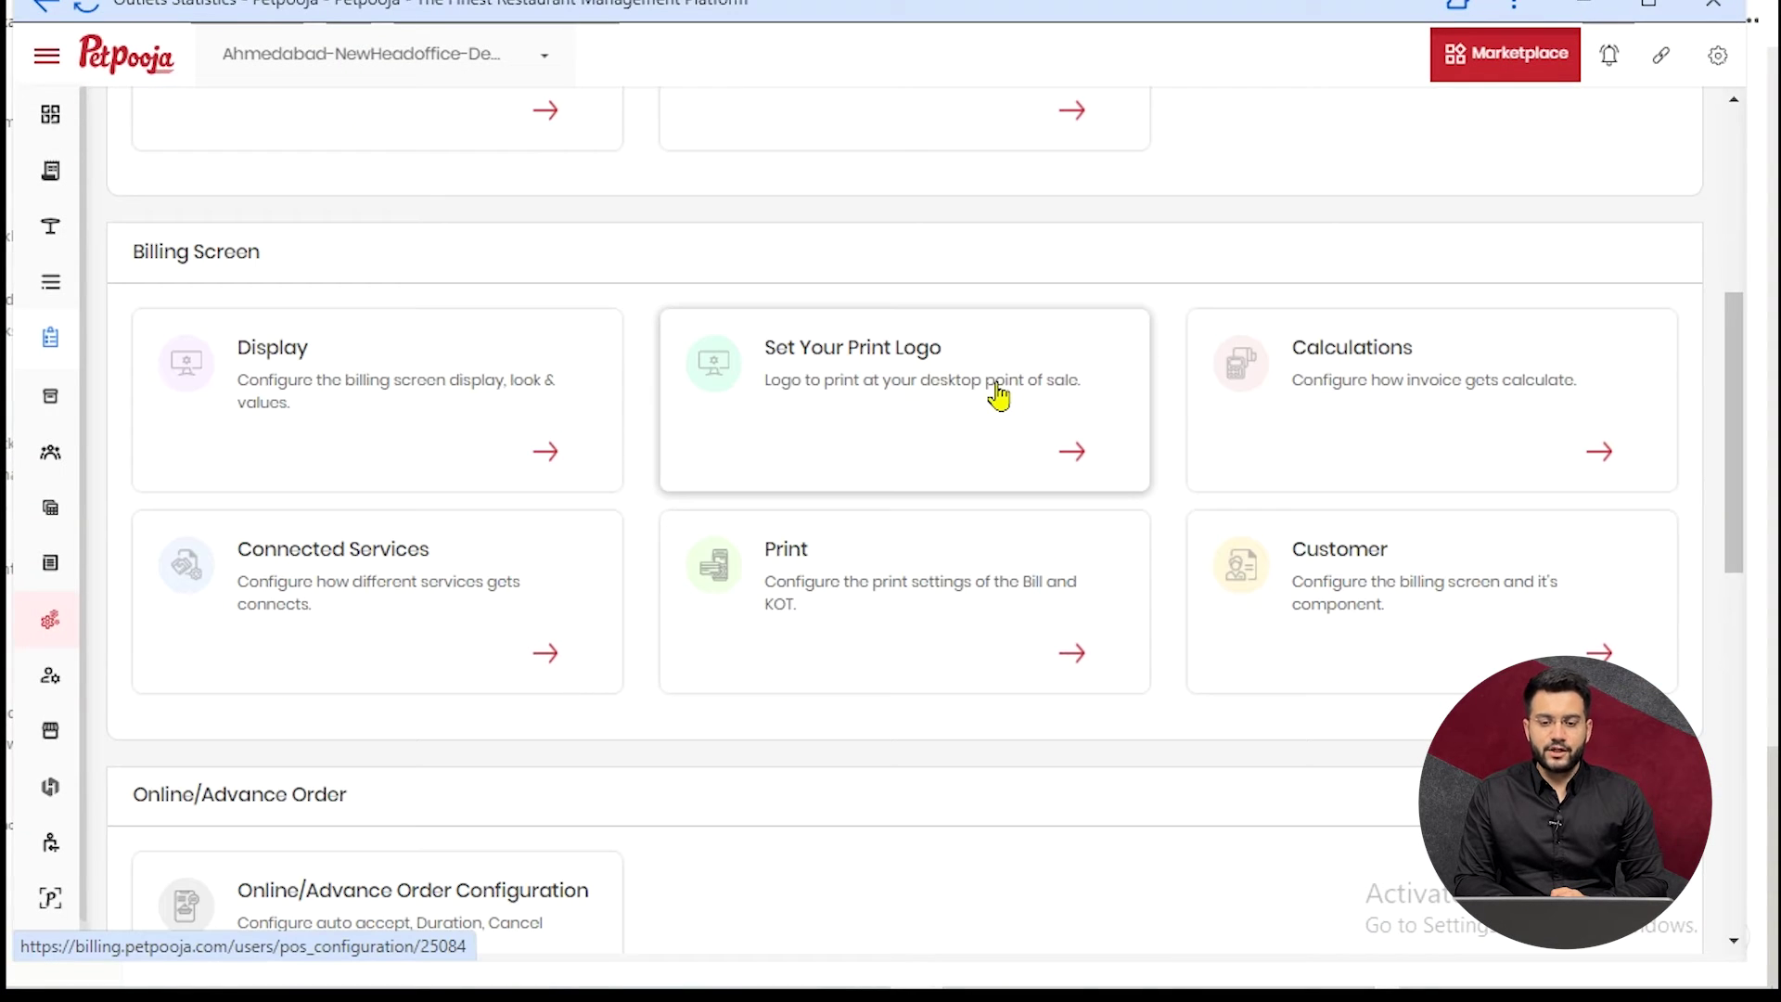
{"action": "left_click", "coordinate": [998, 396]}
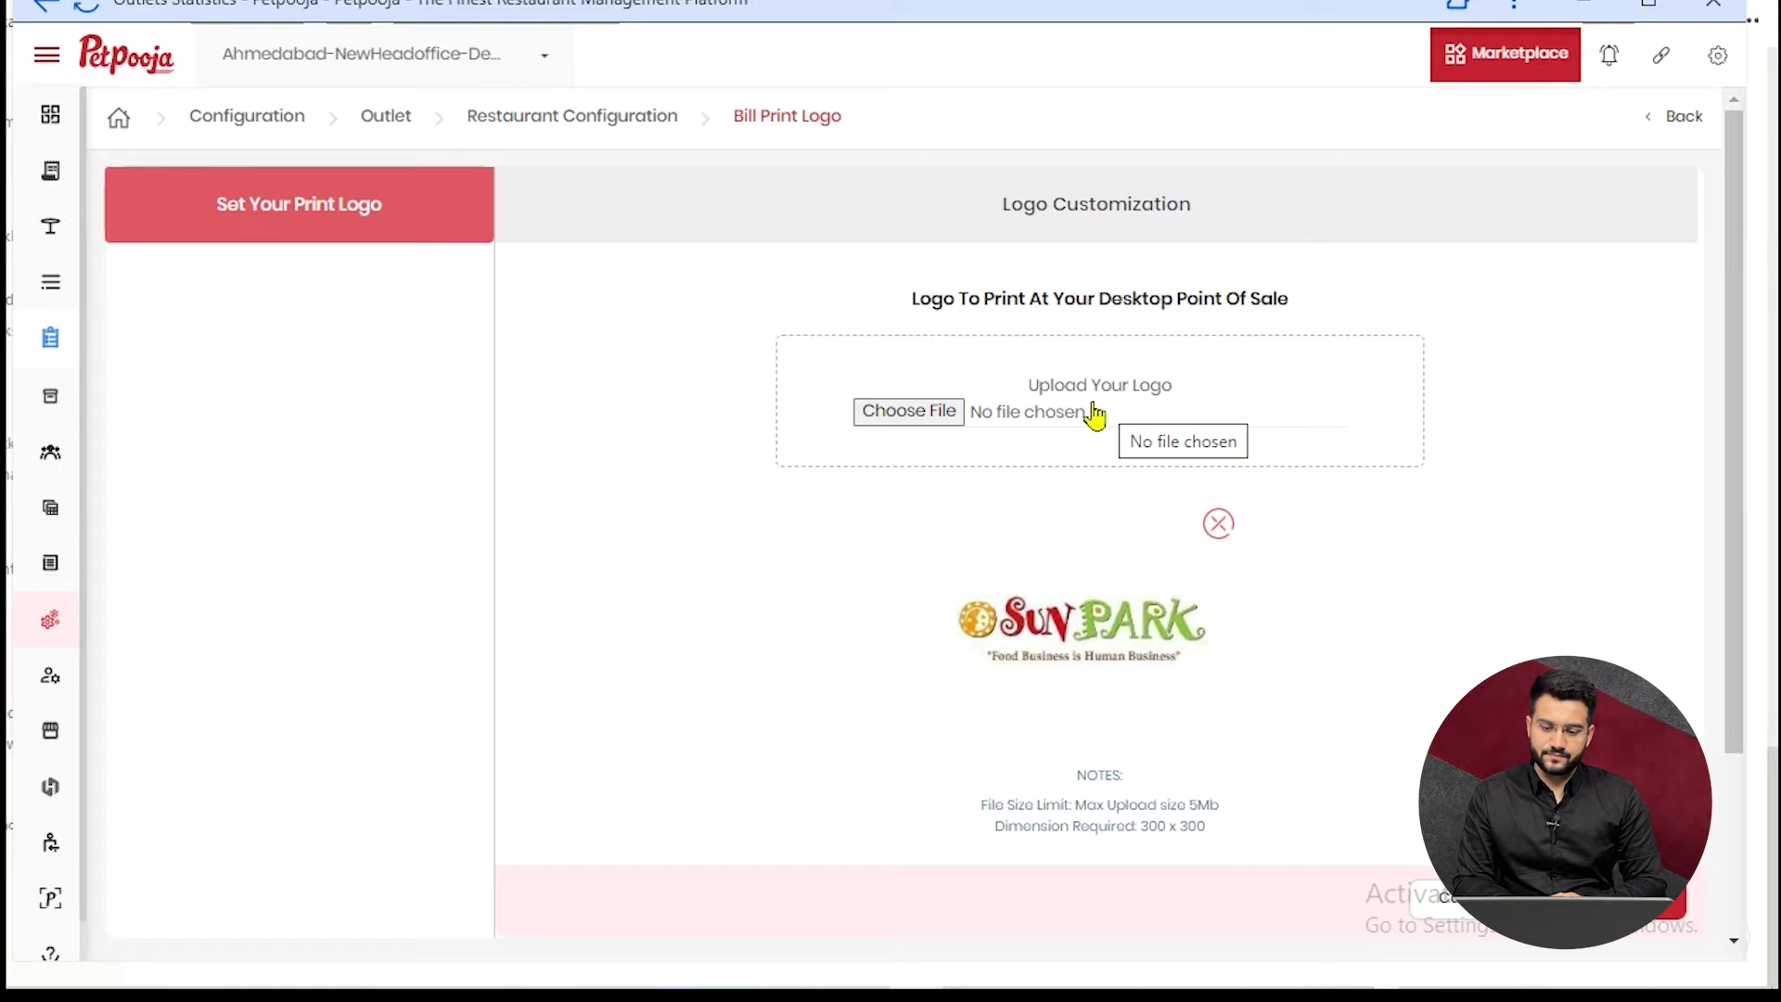
{"action": "left_click", "coordinate": [1490, 908]}
- Open the billing screen's Print configuration and review the barcode setting that applies to both bills and KOTs
{"action": "scroll", "coordinate": [987, 614], "scroll_direction": "down", "scroll_amount": 3}
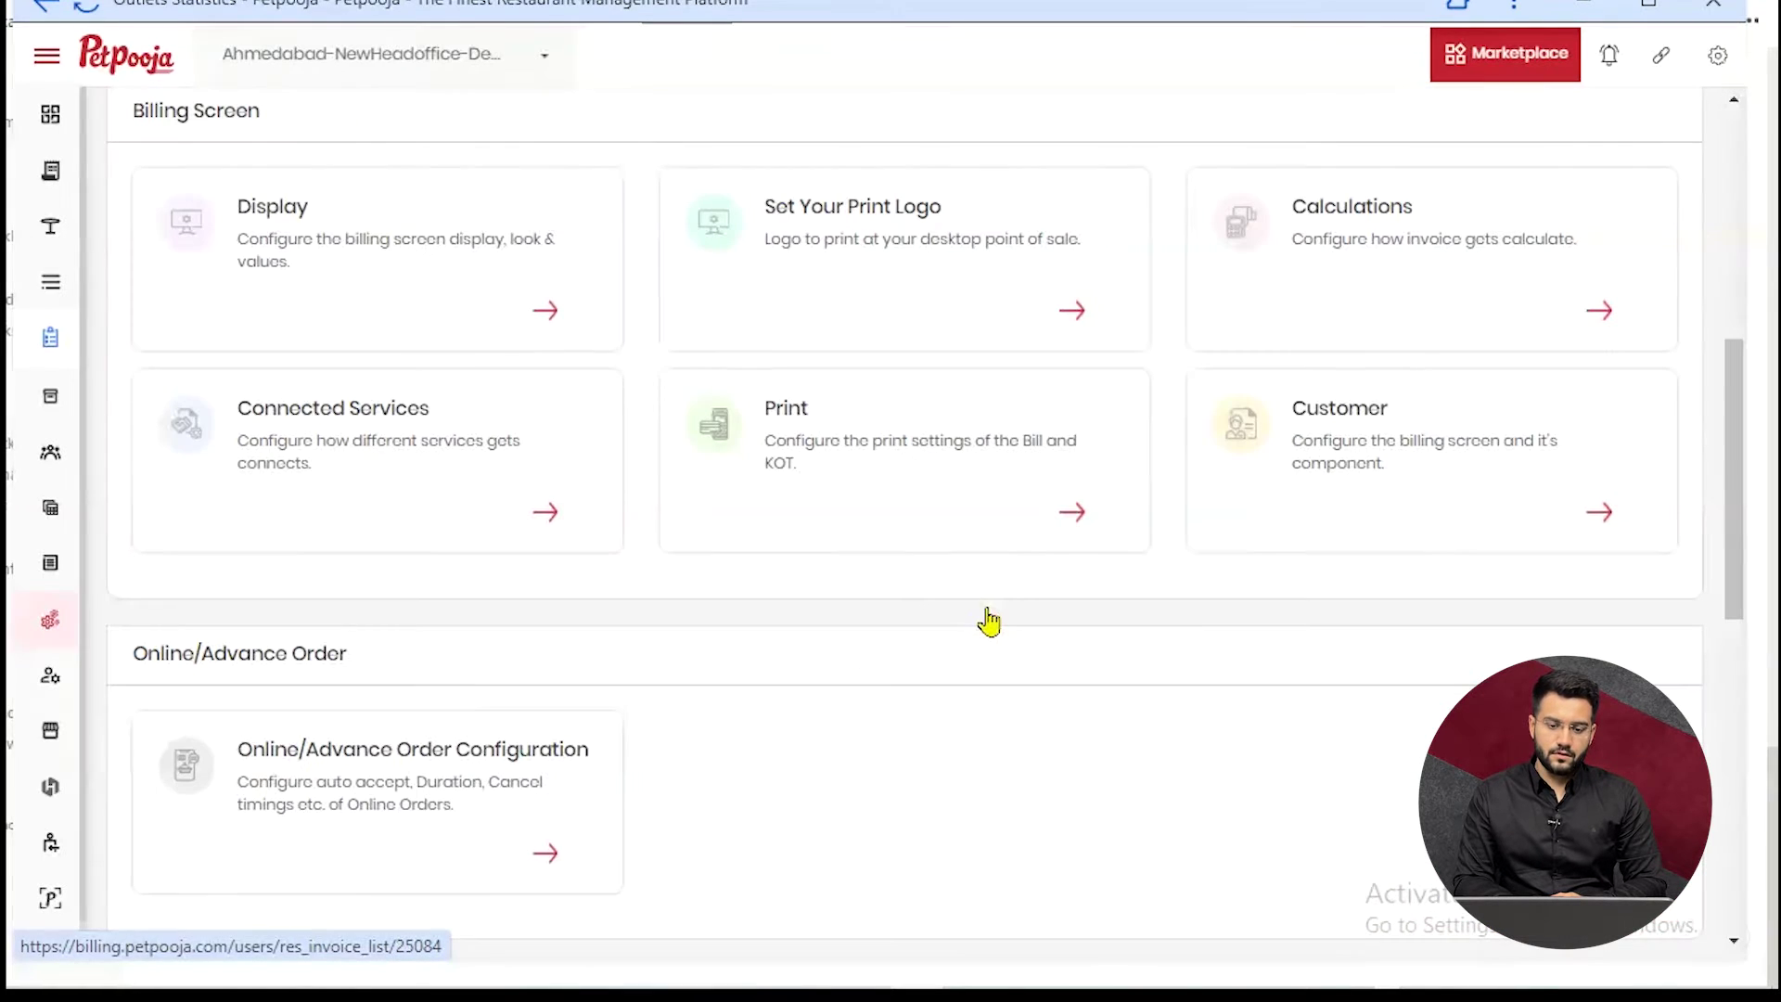
{"action": "left_click", "coordinate": [968, 547]}
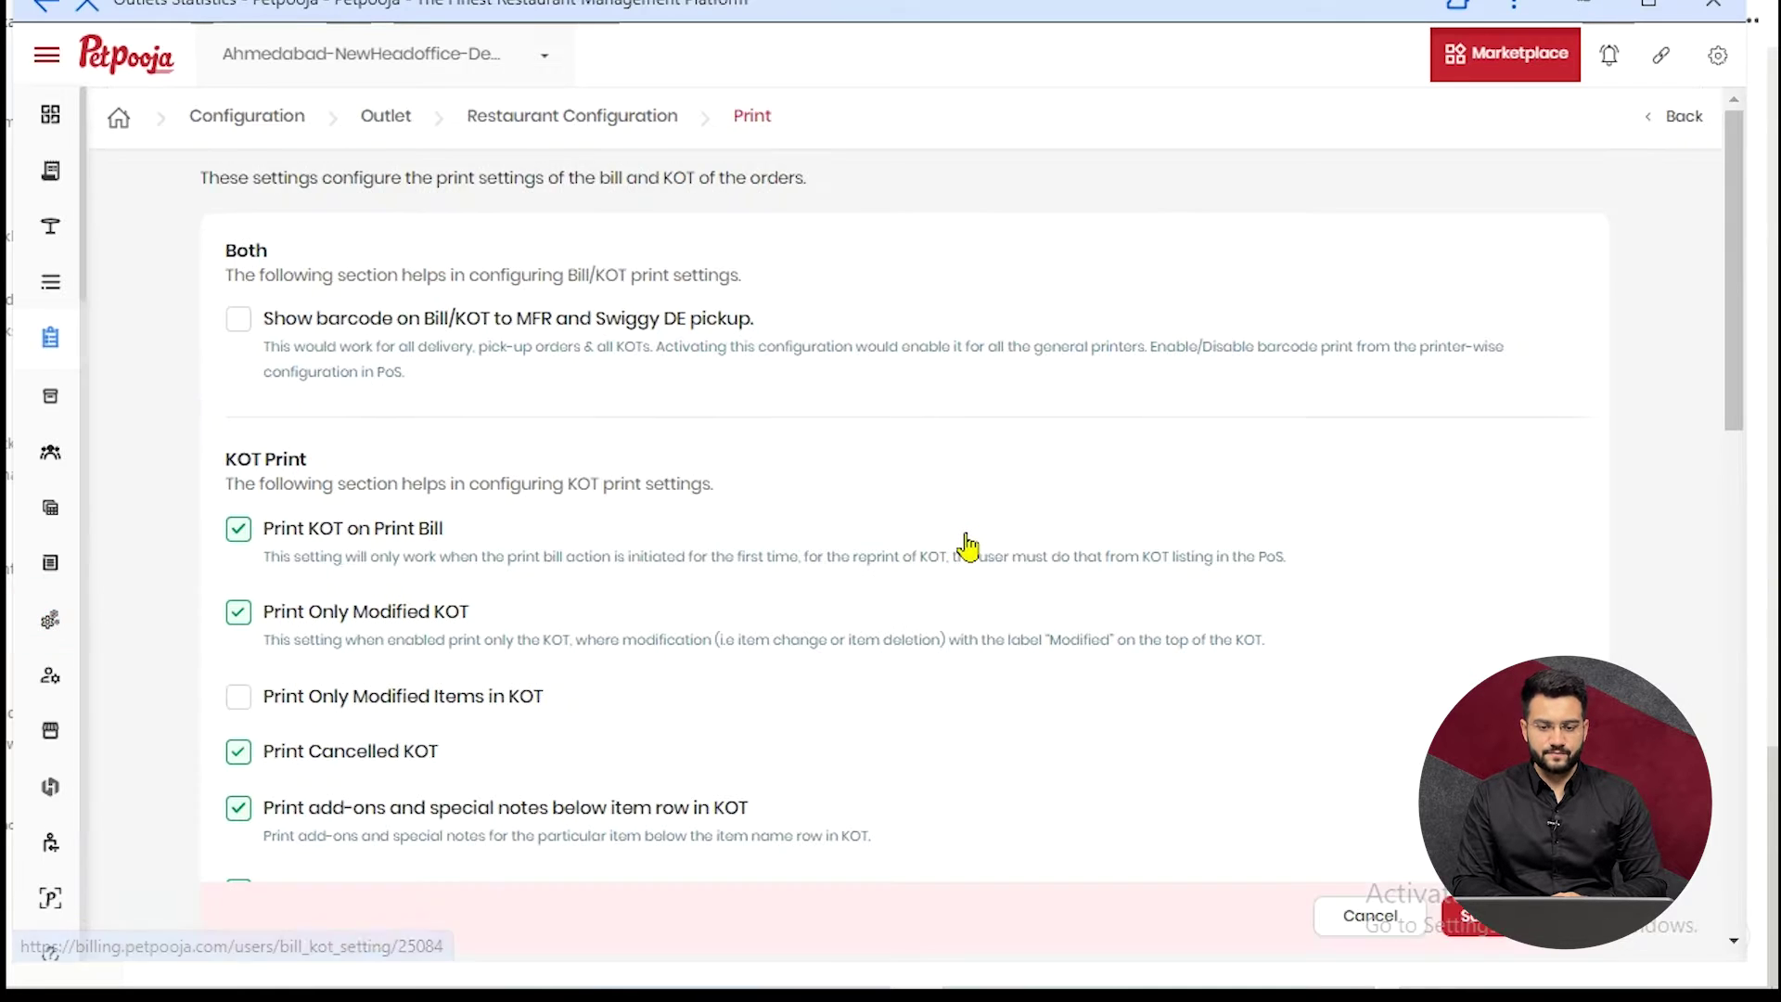
{"action": "scroll", "coordinate": [967, 547], "scroll_direction": "down", "scroll_amount": 10}
{"action": "scroll", "coordinate": [967, 547], "scroll_direction": "up", "scroll_amount": 9}
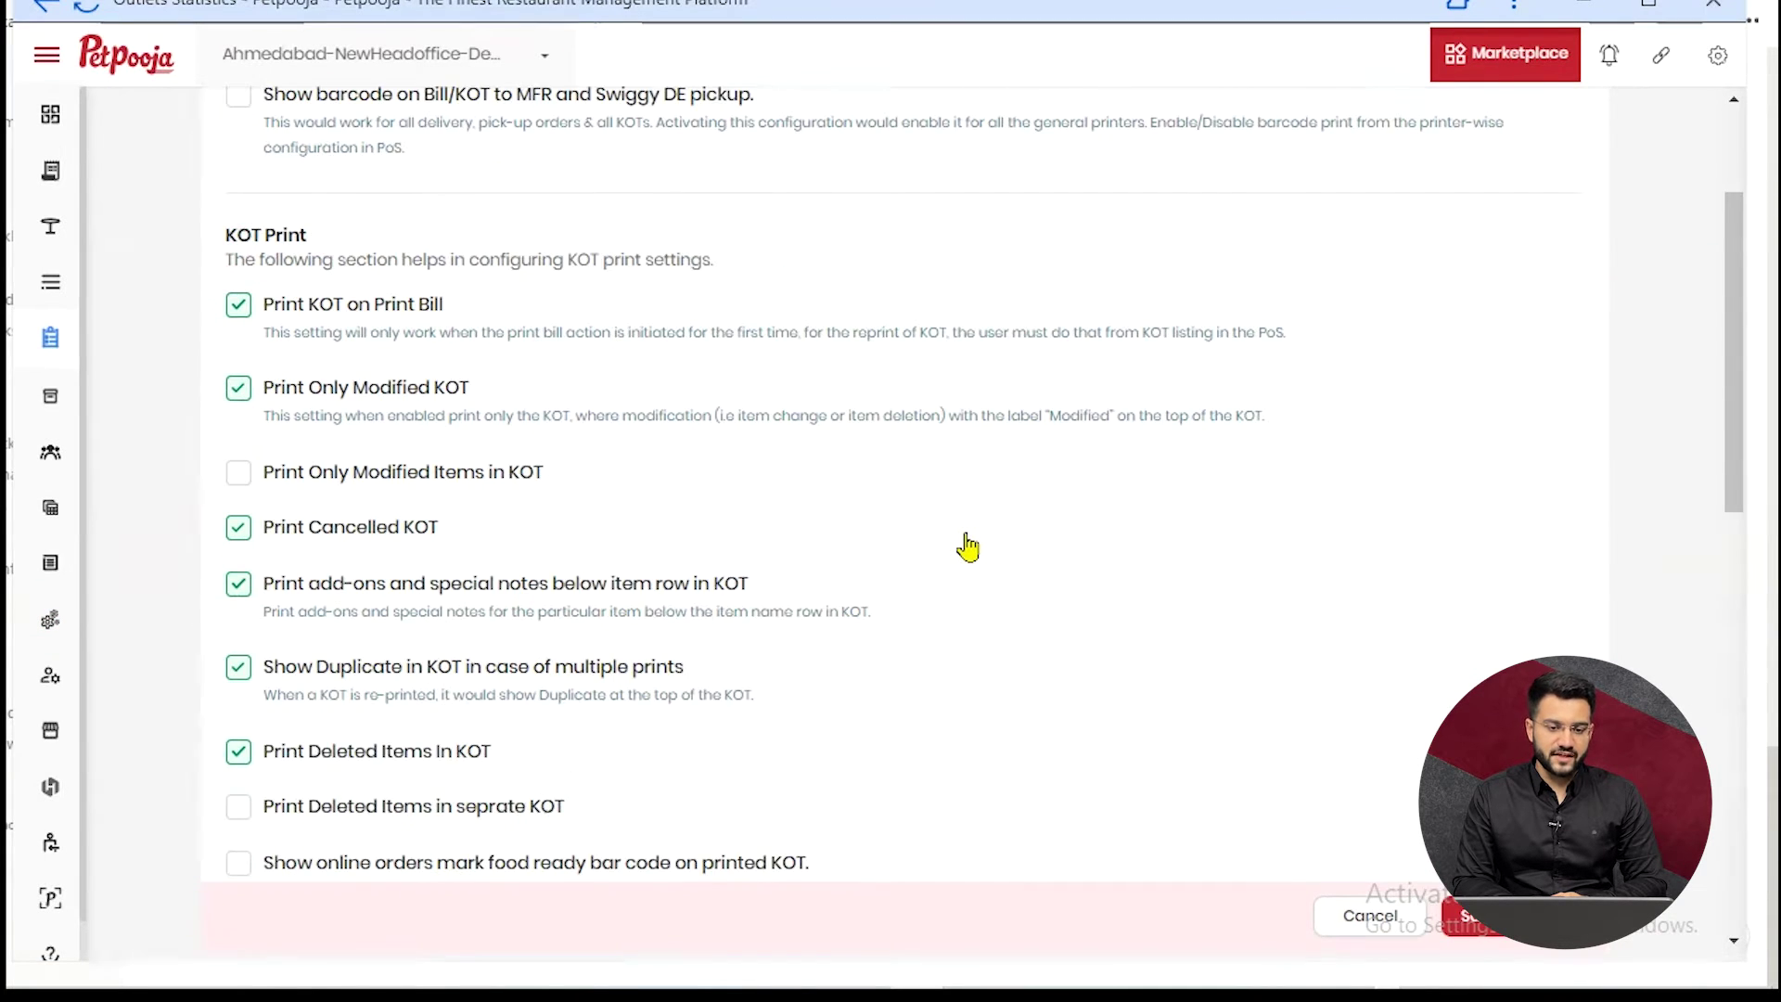
{"action": "scroll", "coordinate": [968, 547], "scroll_direction": "up", "scroll_amount": 2}
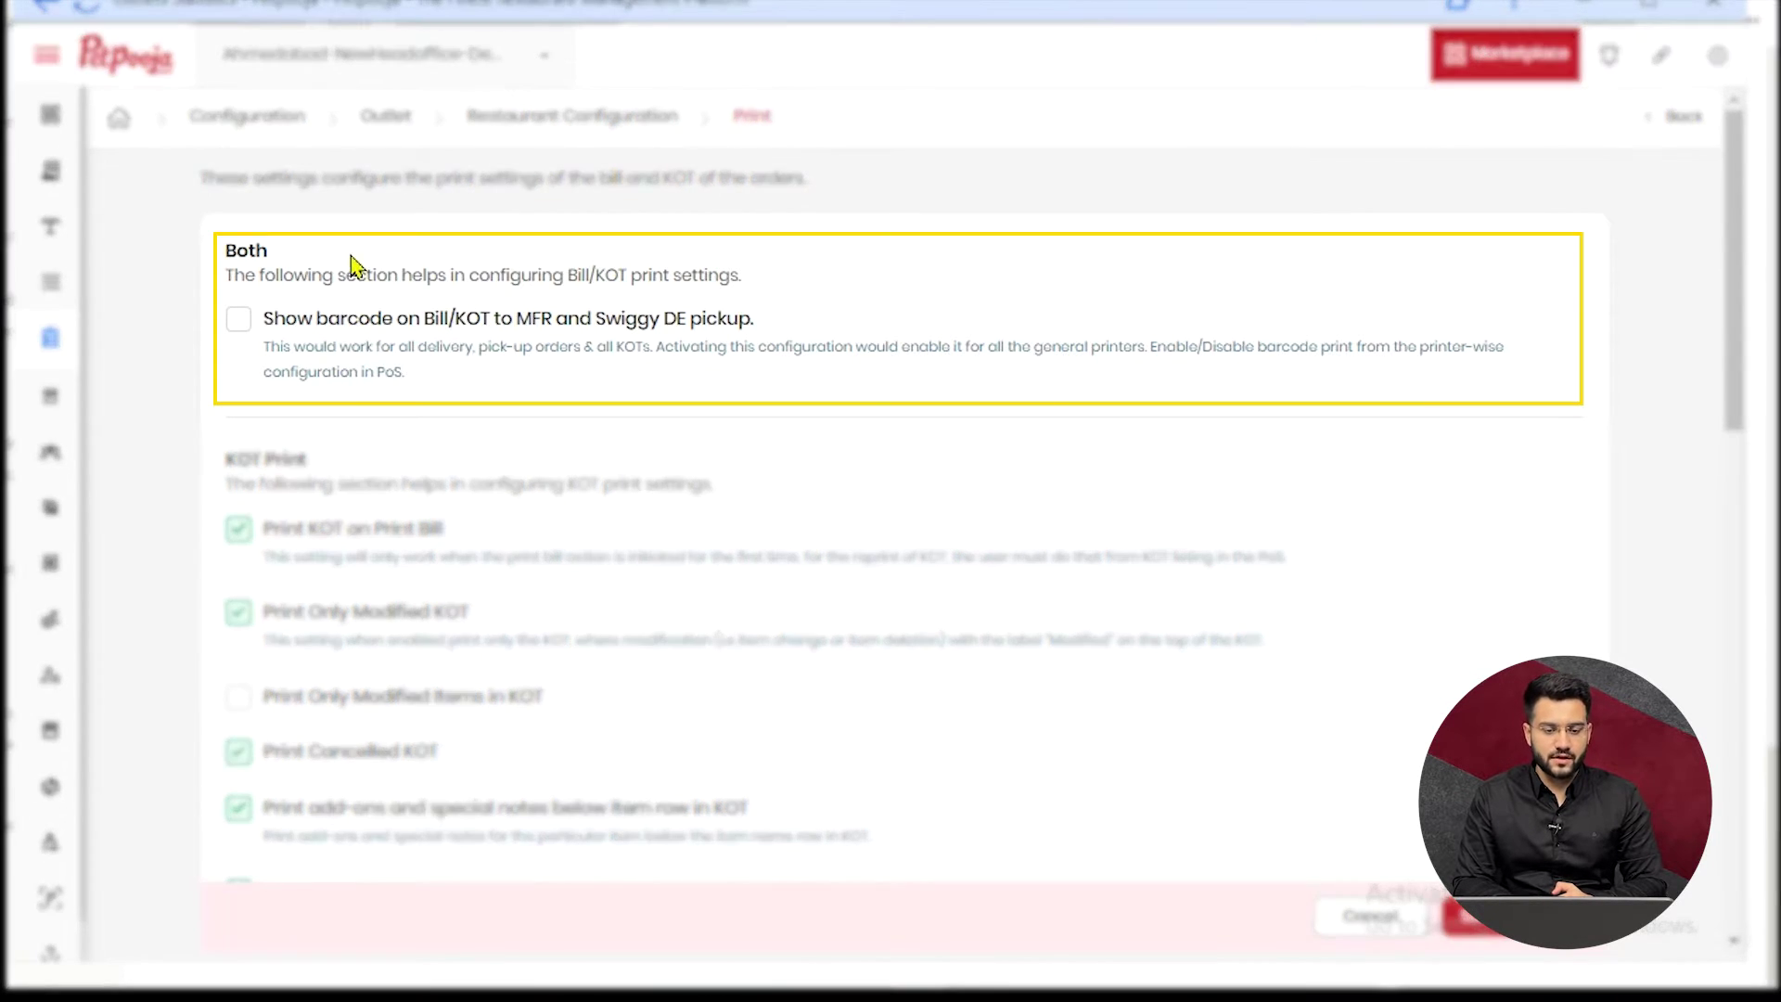
{"action": "left_click_drag", "start_coordinate": [468, 274], "coordinate": [659, 271]}
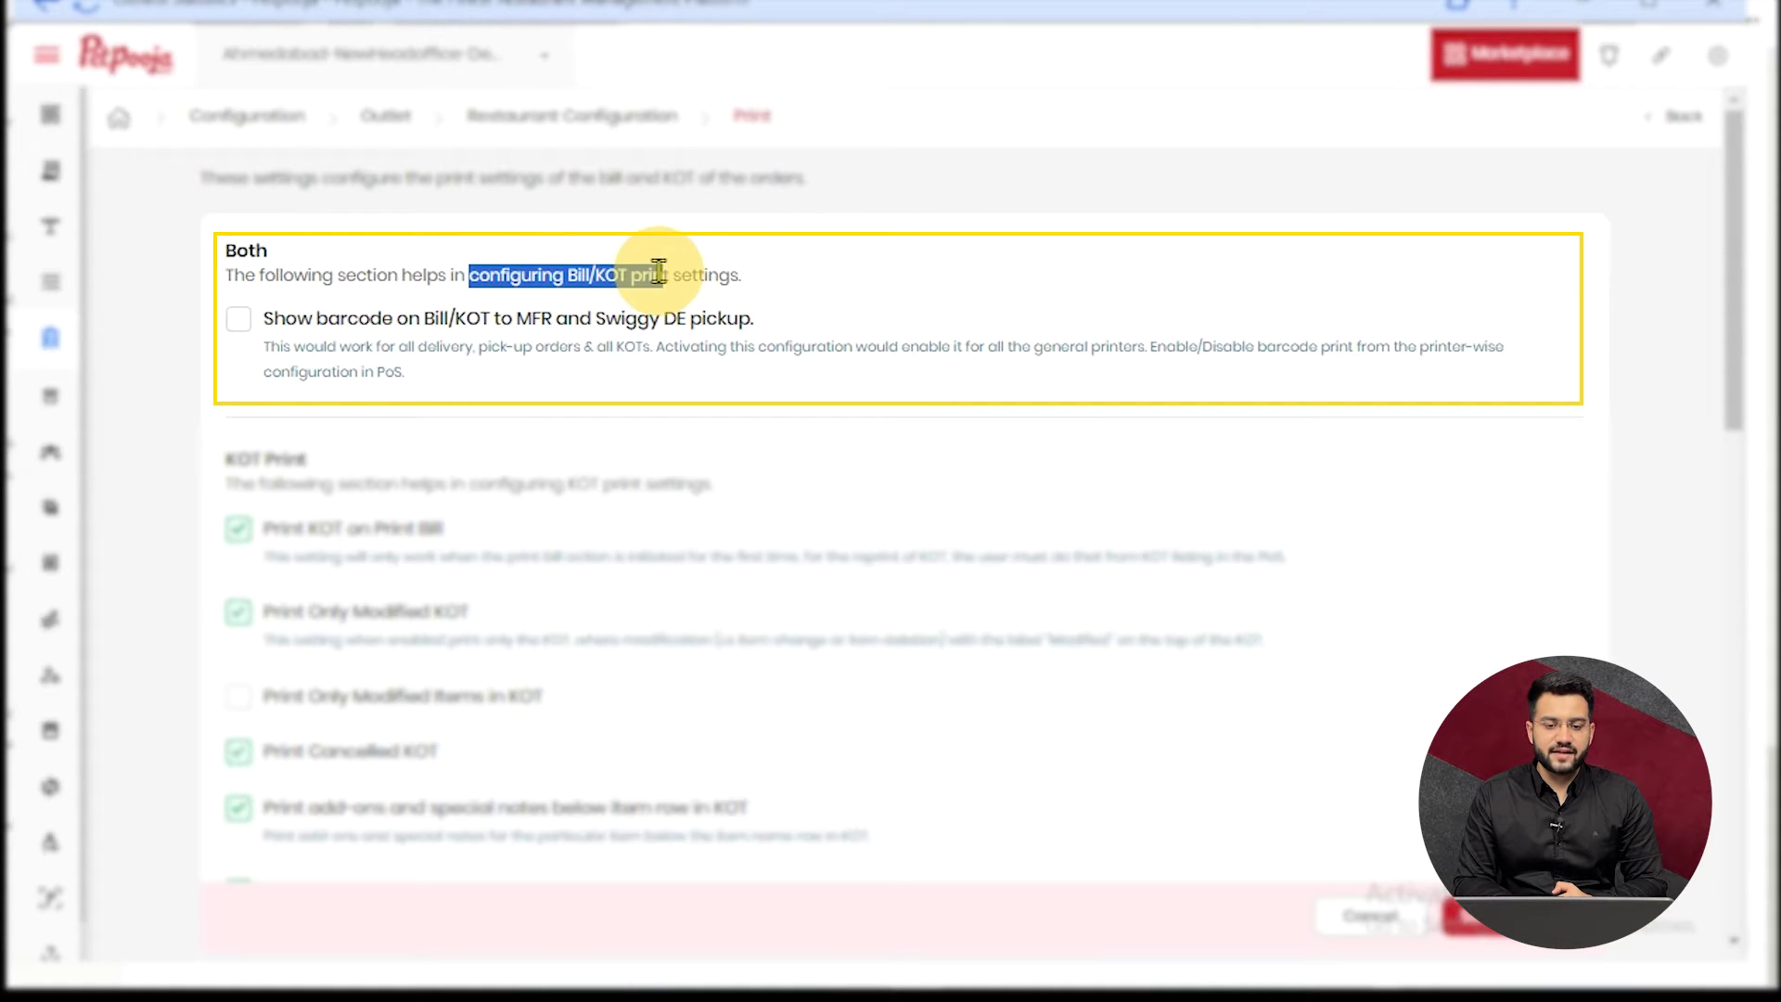
{"action": "left_click", "coordinate": [1009, 306]}
{"action": "scroll", "coordinate": [415, 320], "scroll_direction": "down", "scroll_amount": 2}
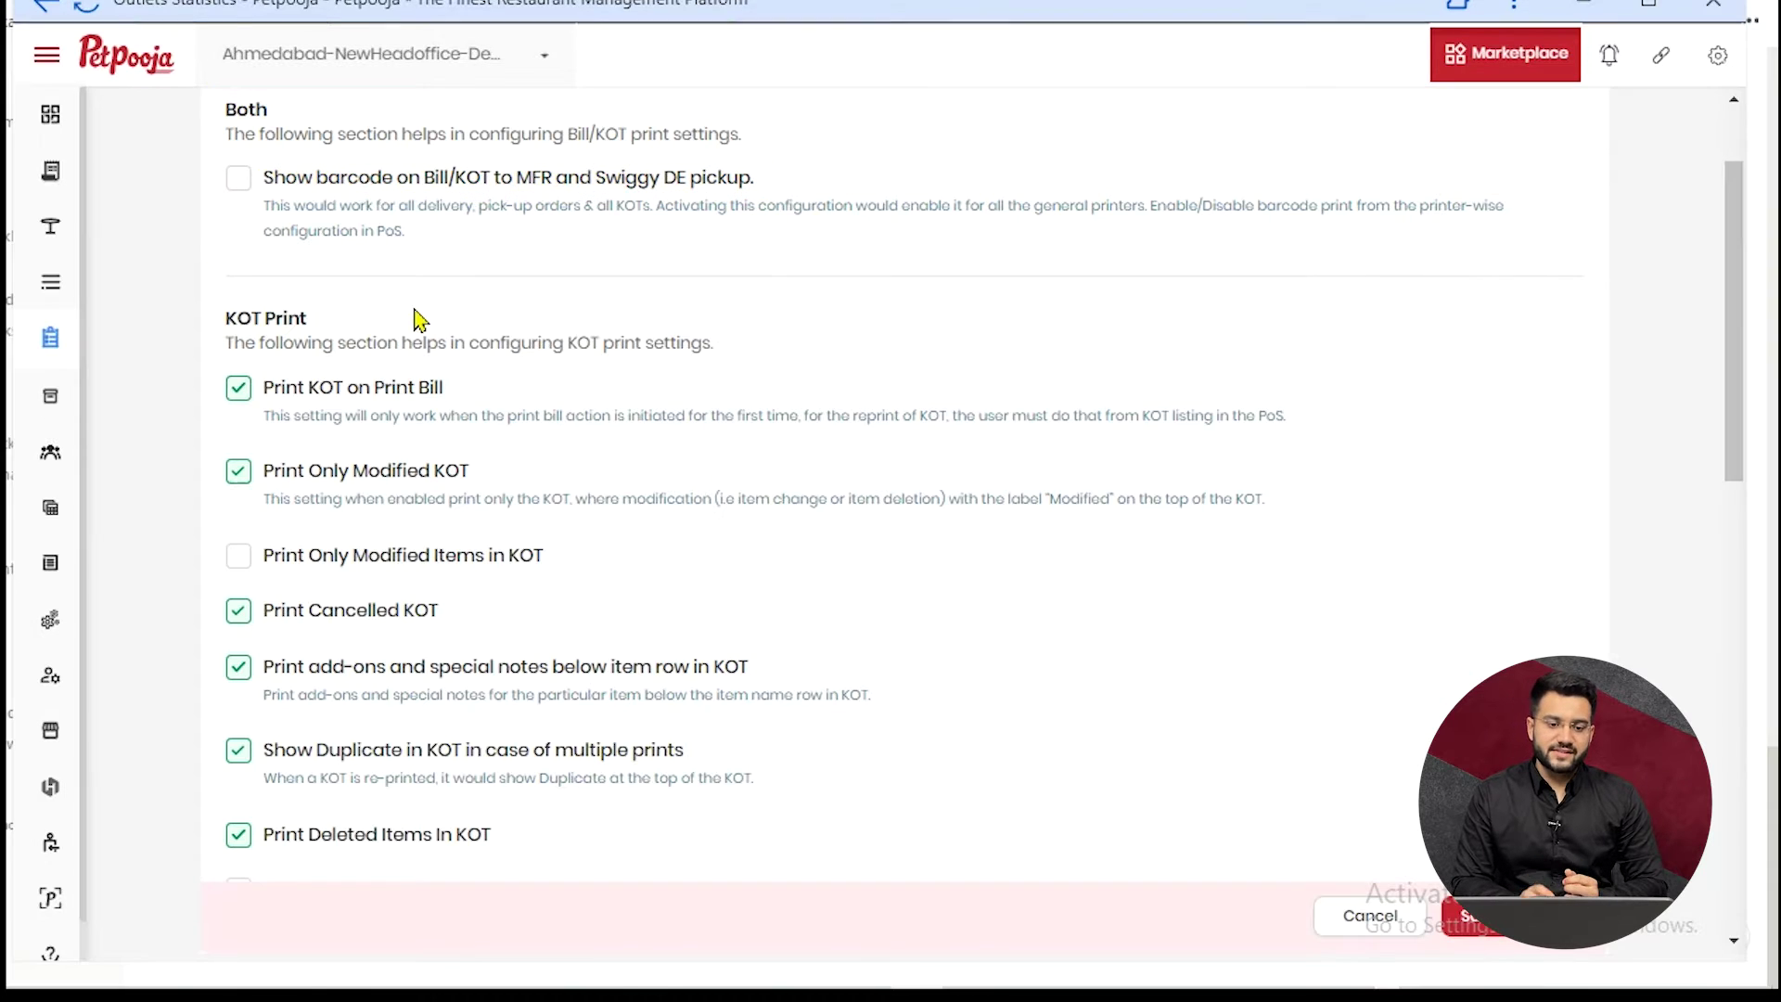
- Enable Print Only Modified Items in KOT in the KOT Print section
{"action": "scroll", "coordinate": [417, 319], "scroll_direction": "down", "scroll_amount": 2}
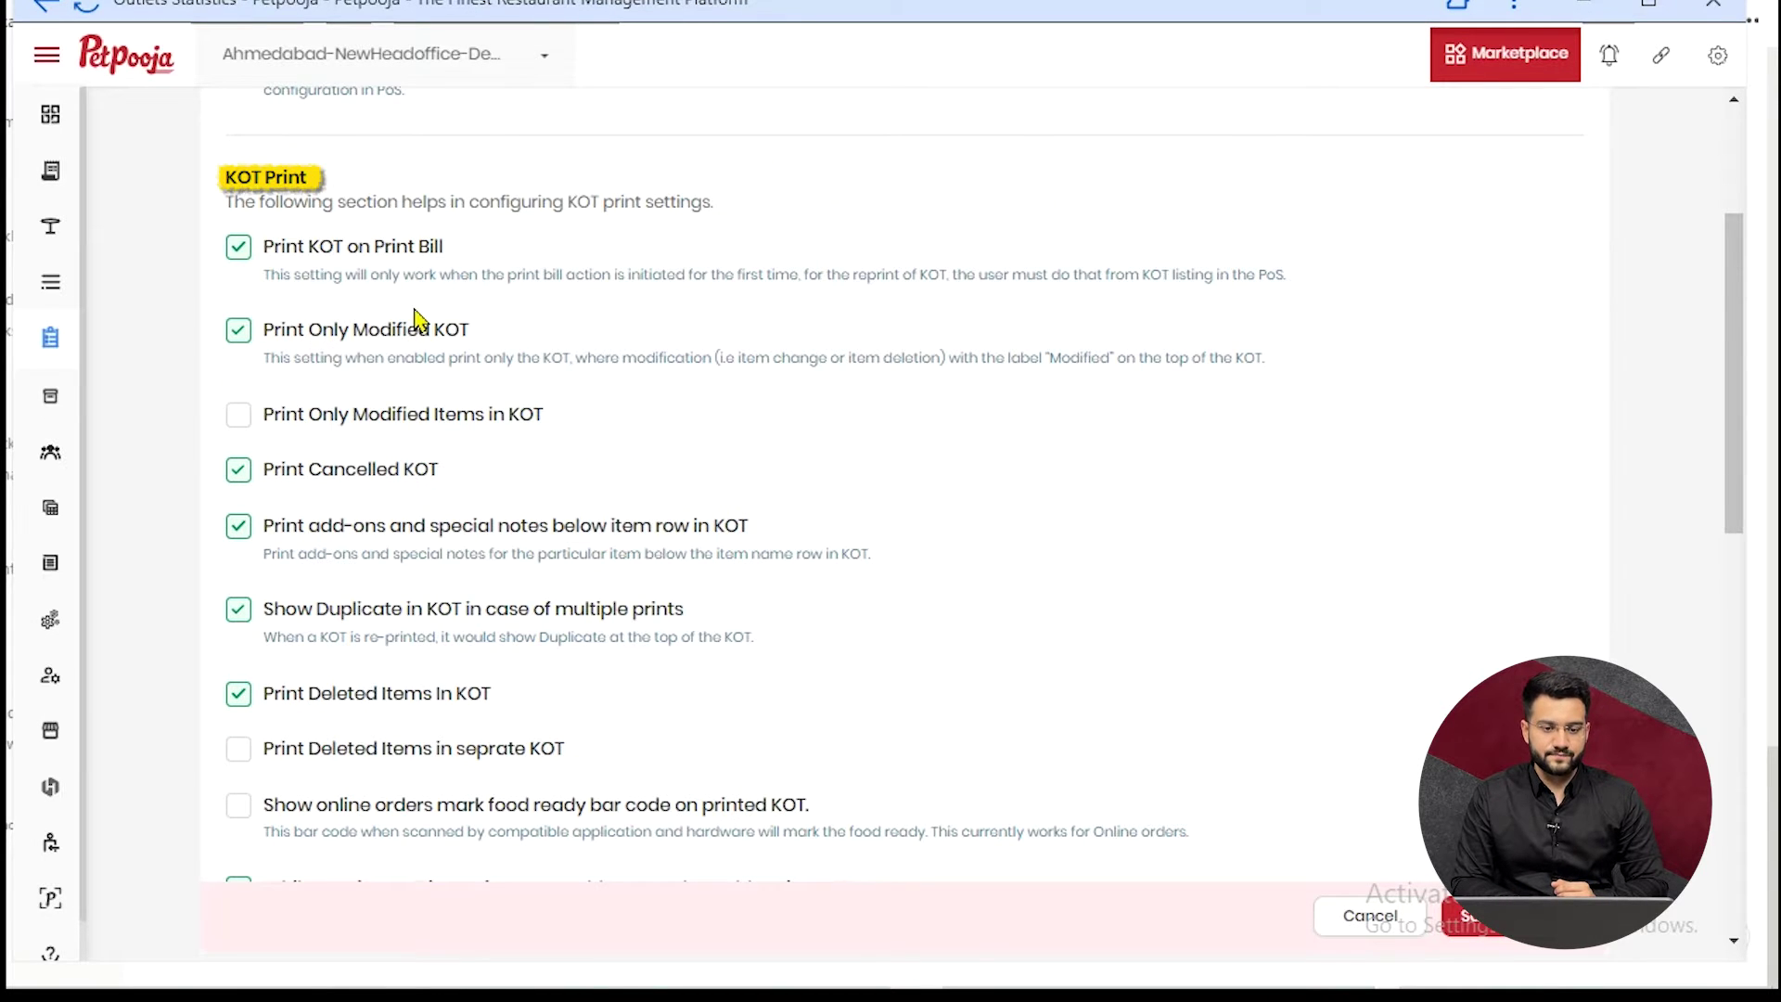
{"action": "scroll", "coordinate": [415, 319], "scroll_direction": "down", "scroll_amount": 1}
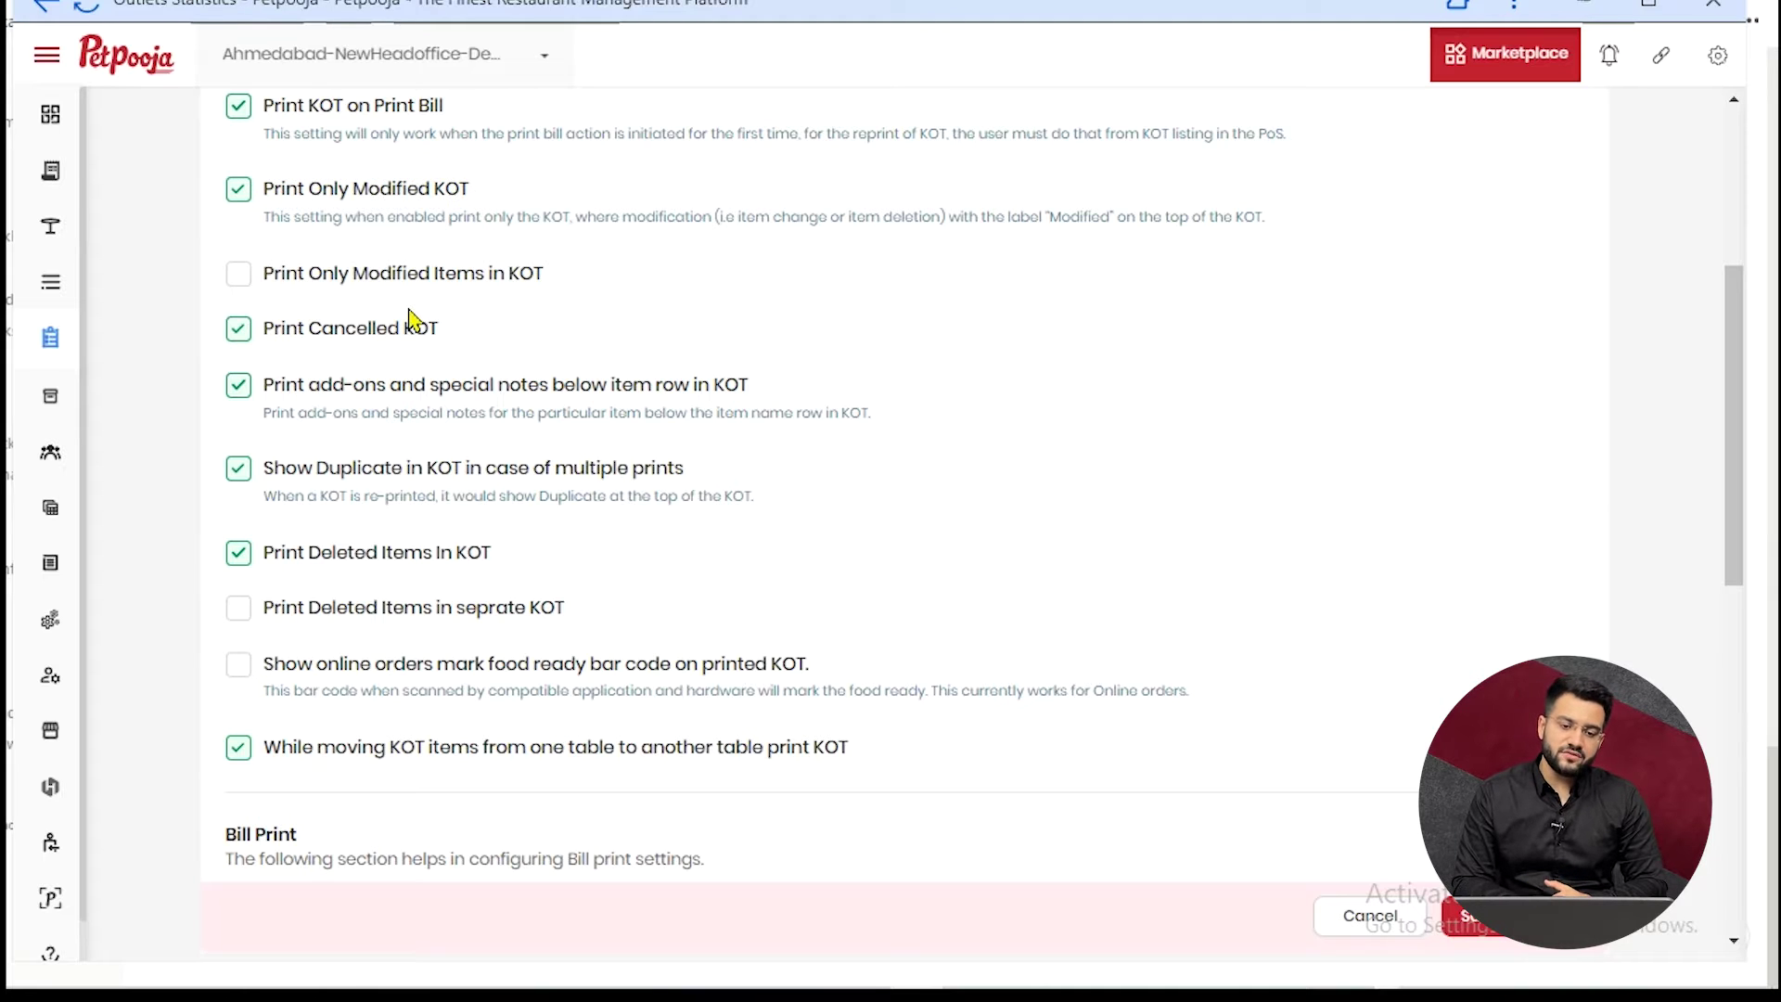
{"action": "left_click", "coordinate": [237, 279]}
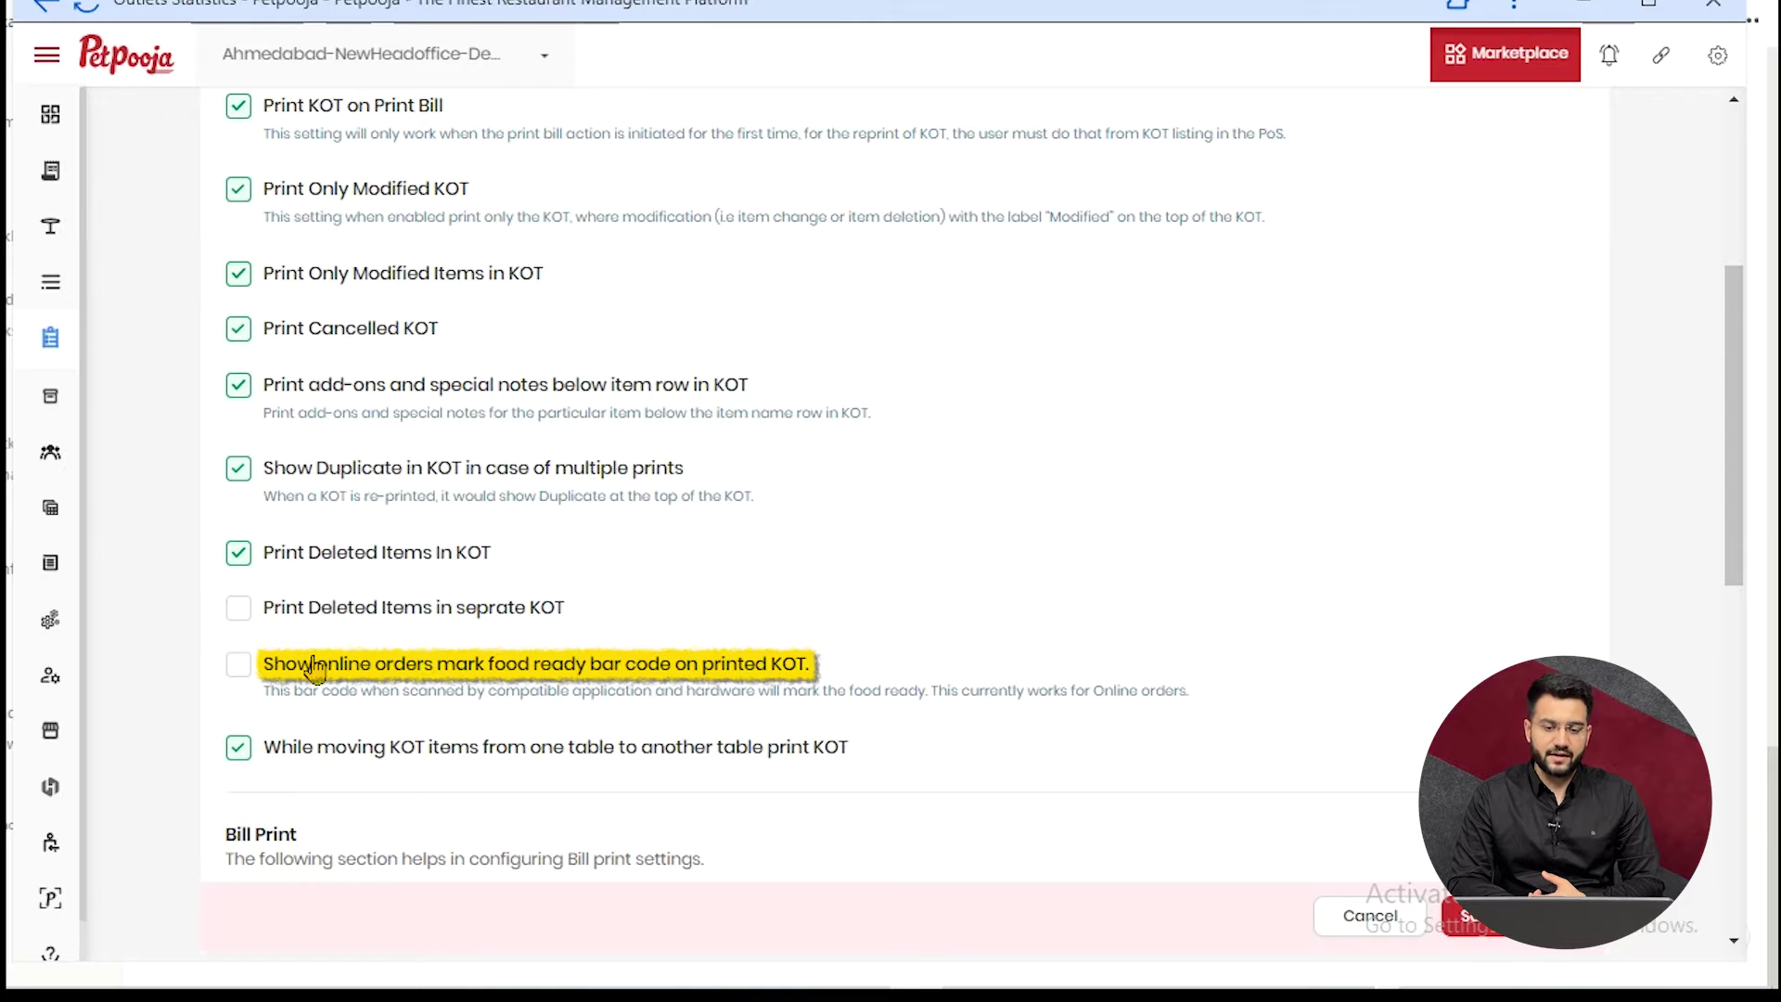
- Review the remaining KOT Print options and all Bill Print options down to Save invoice print history
{"action": "scroll", "coordinate": [315, 668], "scroll_direction": "down", "scroll_amount": 3}
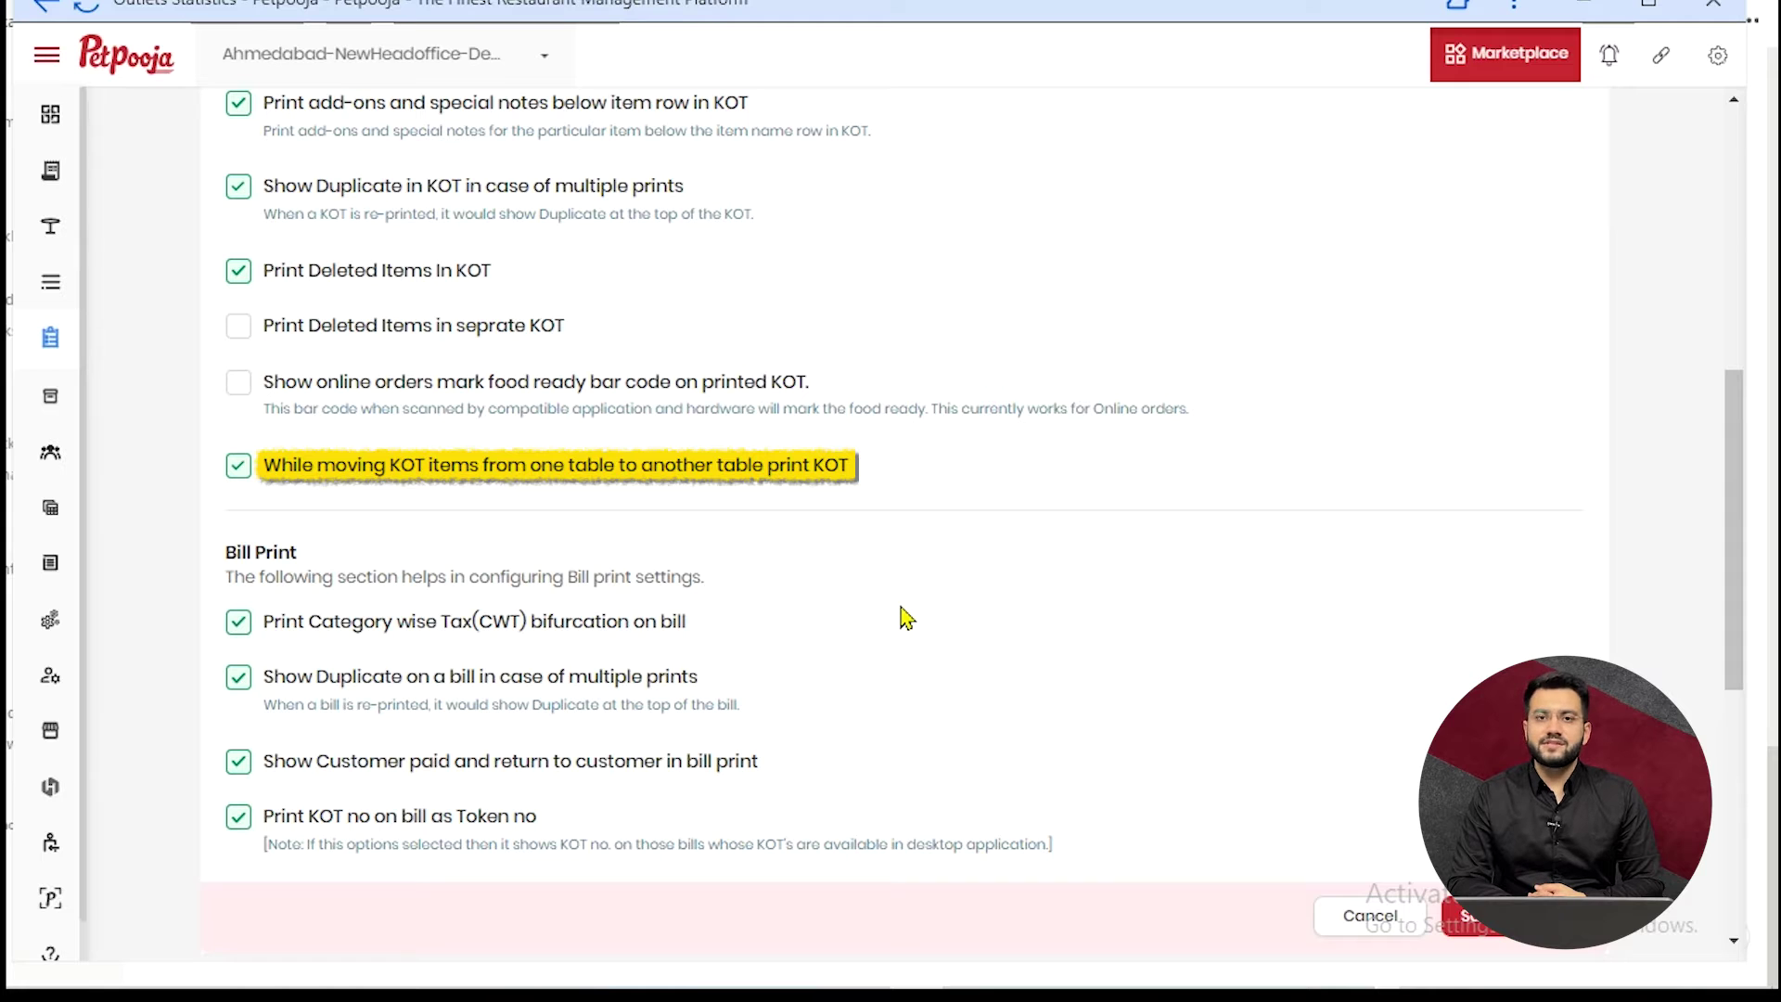
{"action": "scroll", "coordinate": [904, 616], "scroll_direction": "down", "scroll_amount": 5}
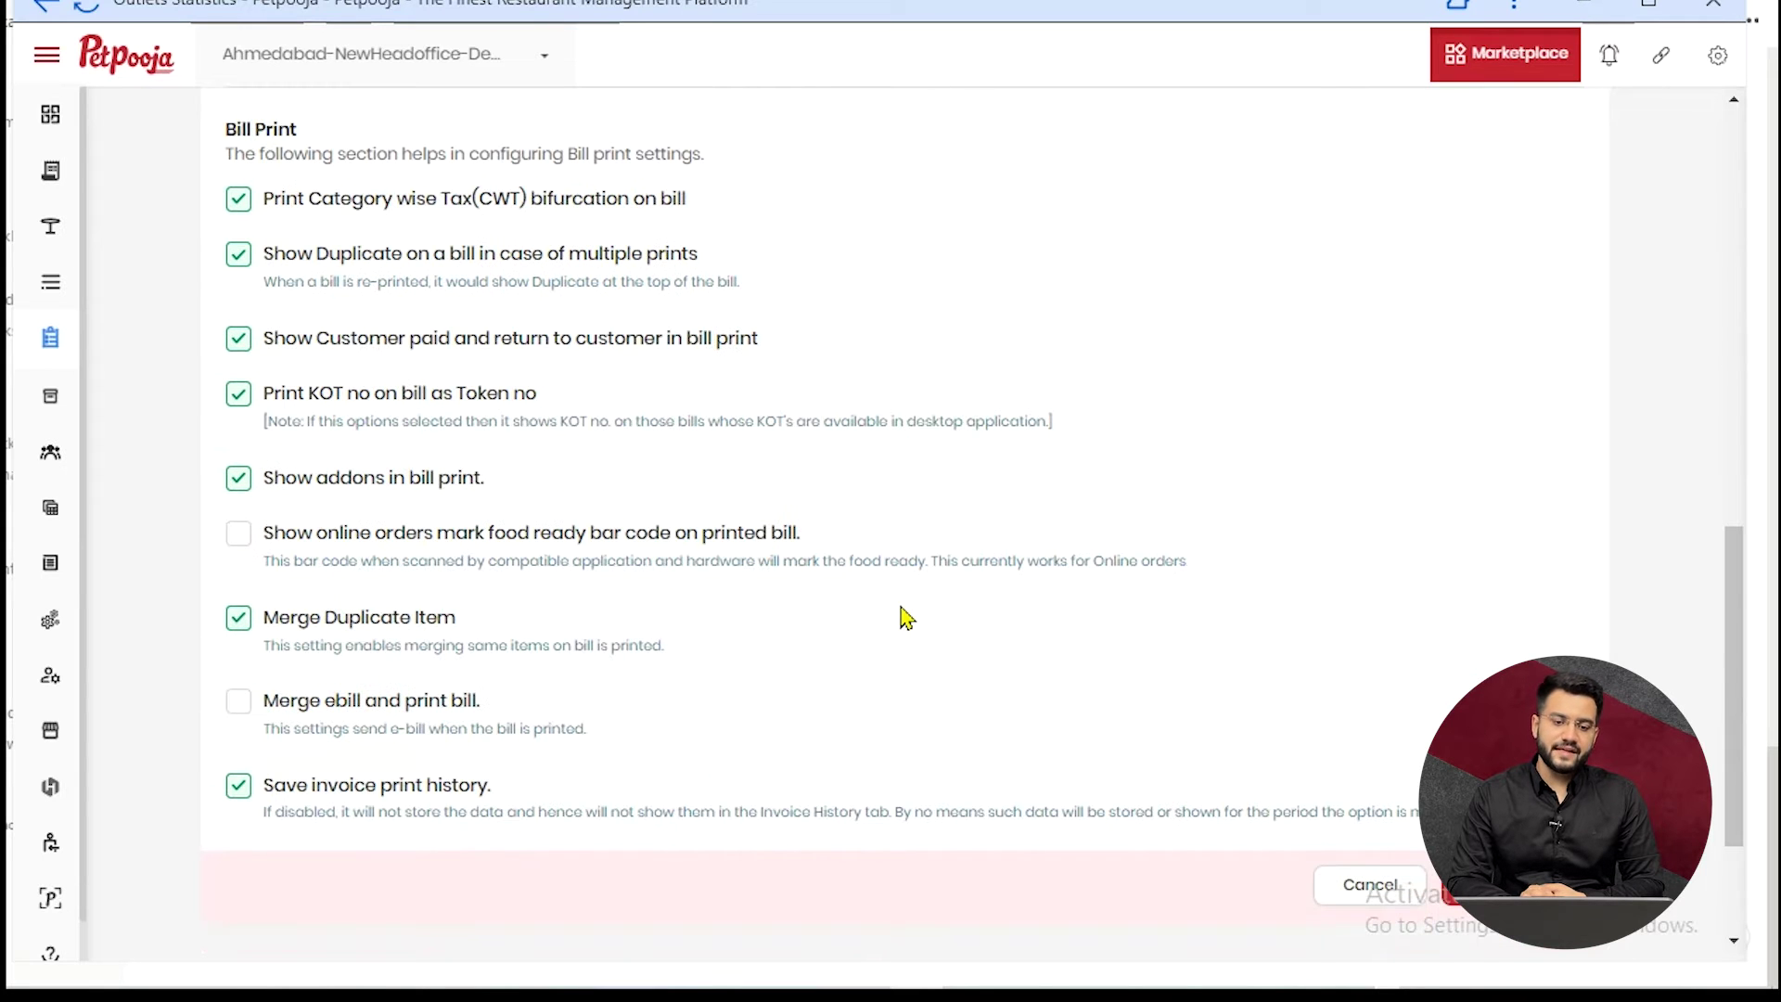
{"action": "scroll", "coordinate": [905, 616], "scroll_direction": "up", "scroll_amount": 8}
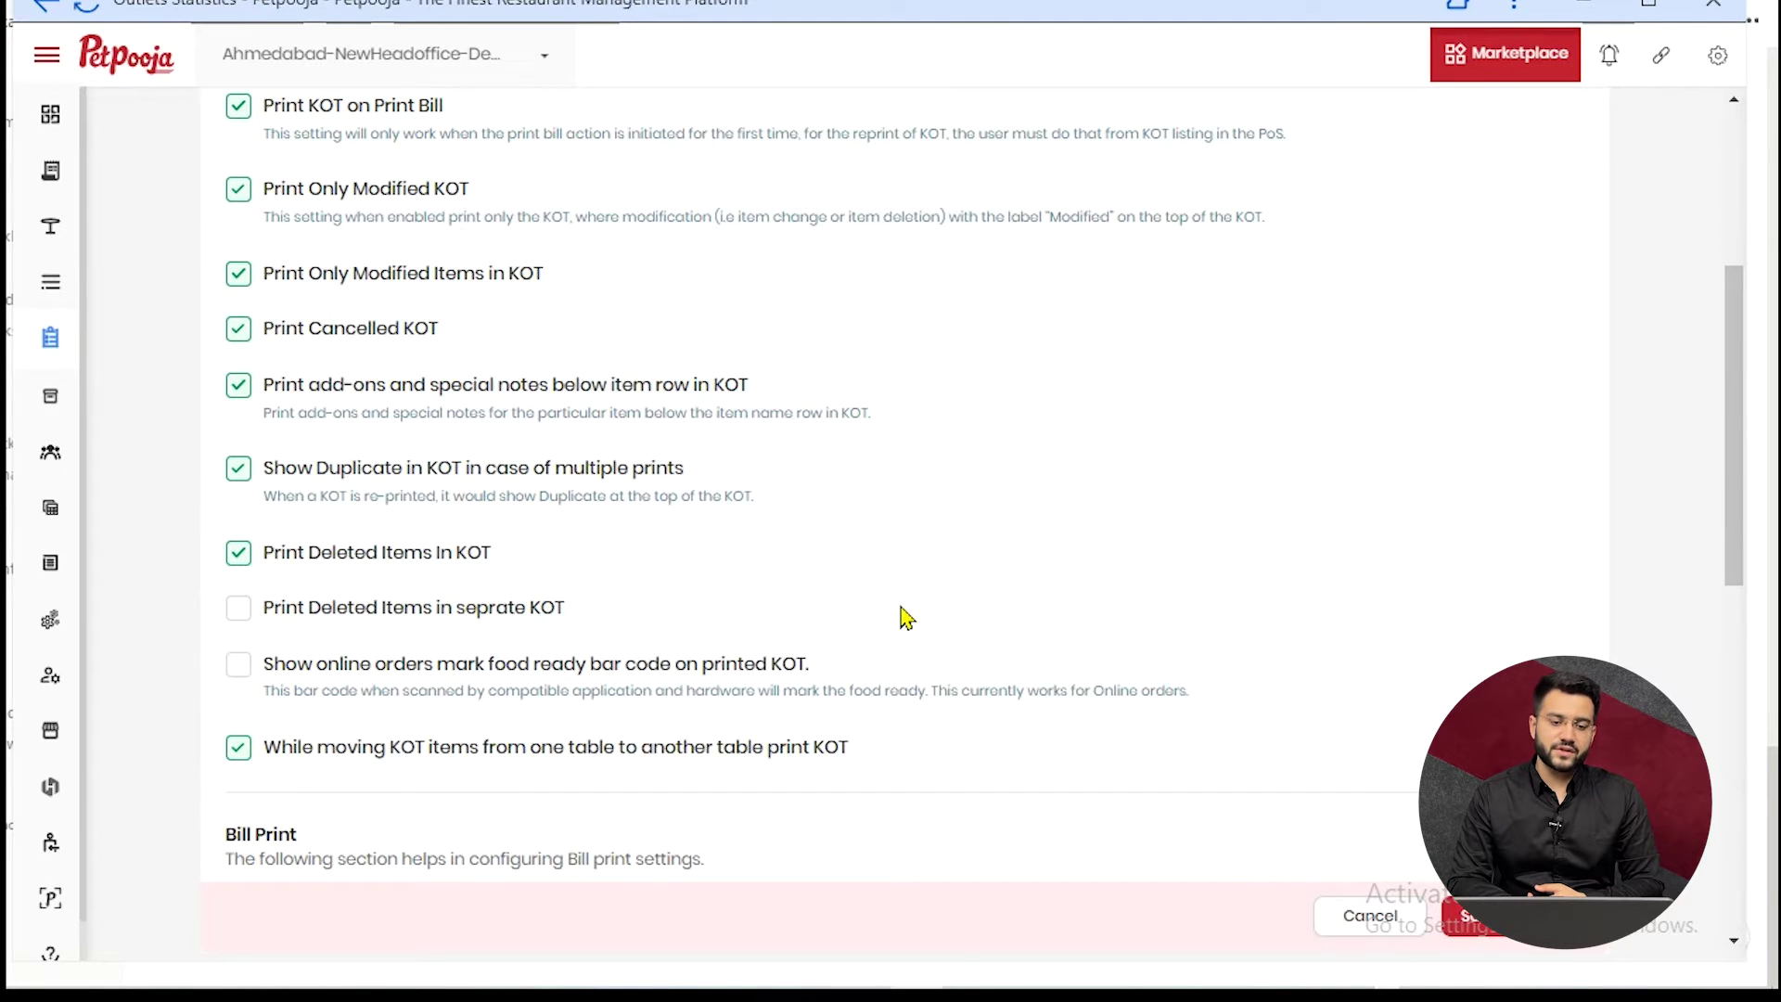
{"action": "scroll", "coordinate": [904, 617], "scroll_direction": "down", "scroll_amount": 8}
{"action": "scroll", "coordinate": [907, 616], "scroll_direction": "down", "scroll_amount": 3}
{"action": "scroll", "coordinate": [907, 617], "scroll_direction": "up", "scroll_amount": 3}
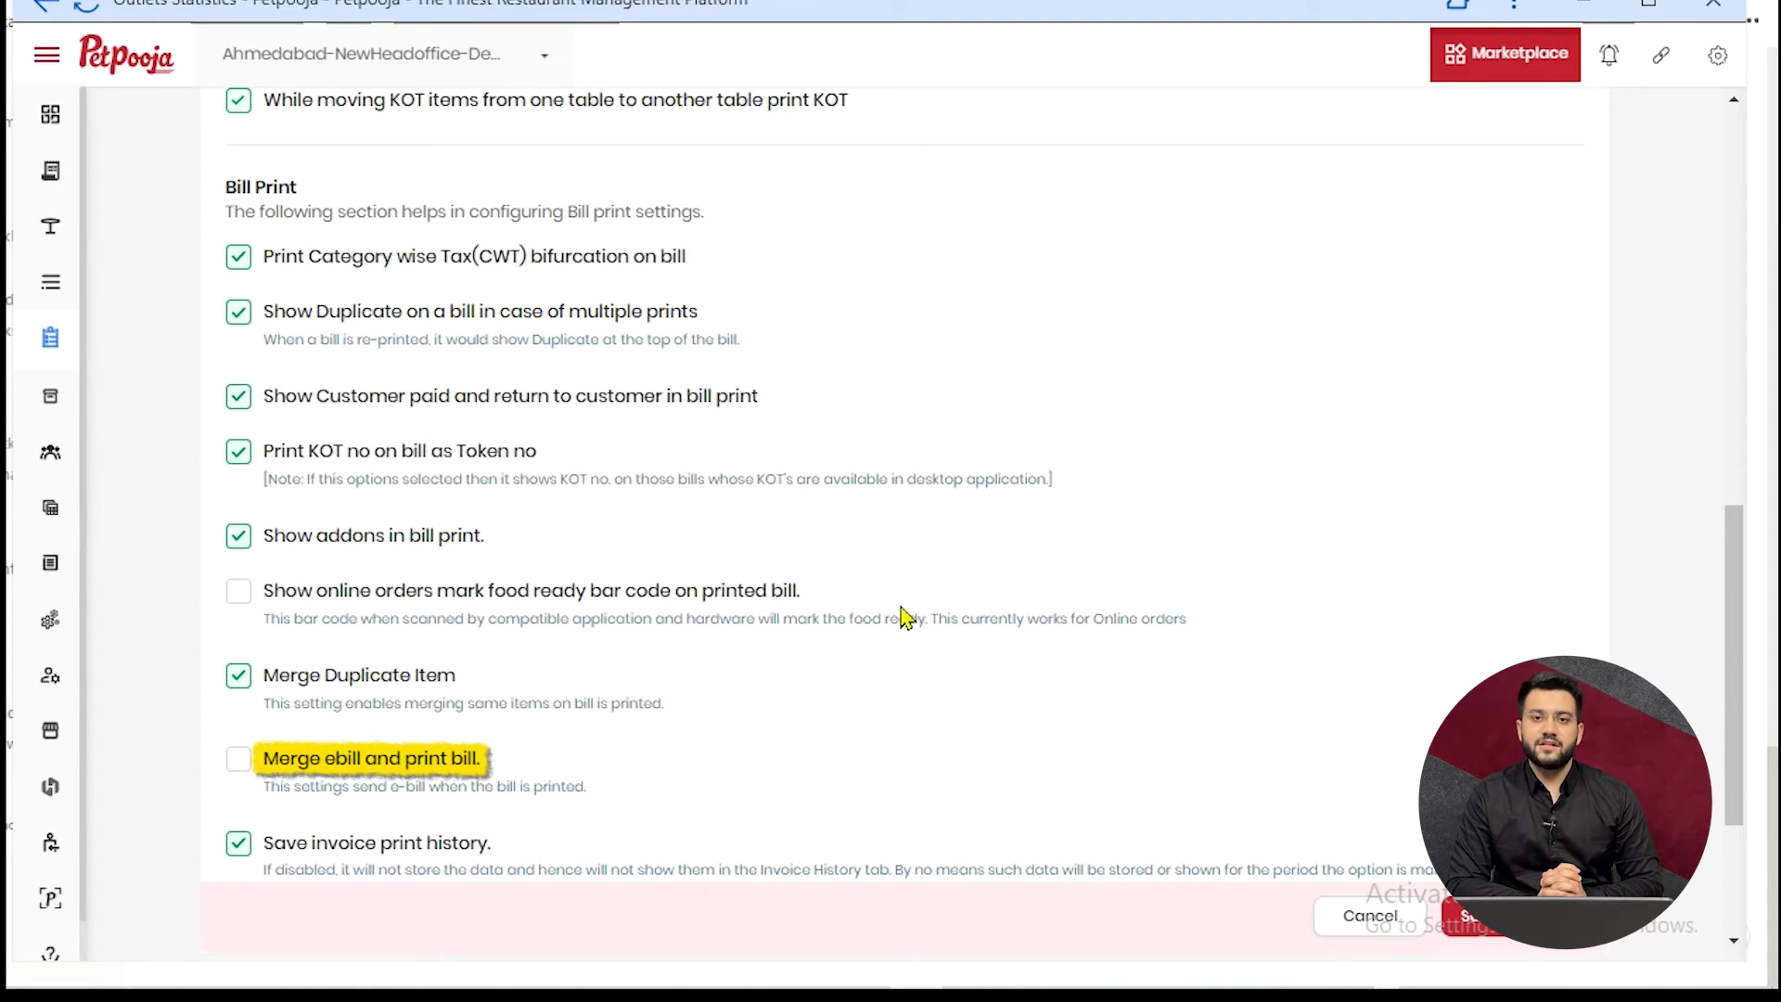
{"action": "scroll", "coordinate": [906, 617], "scroll_direction": "down", "scroll_amount": 3}
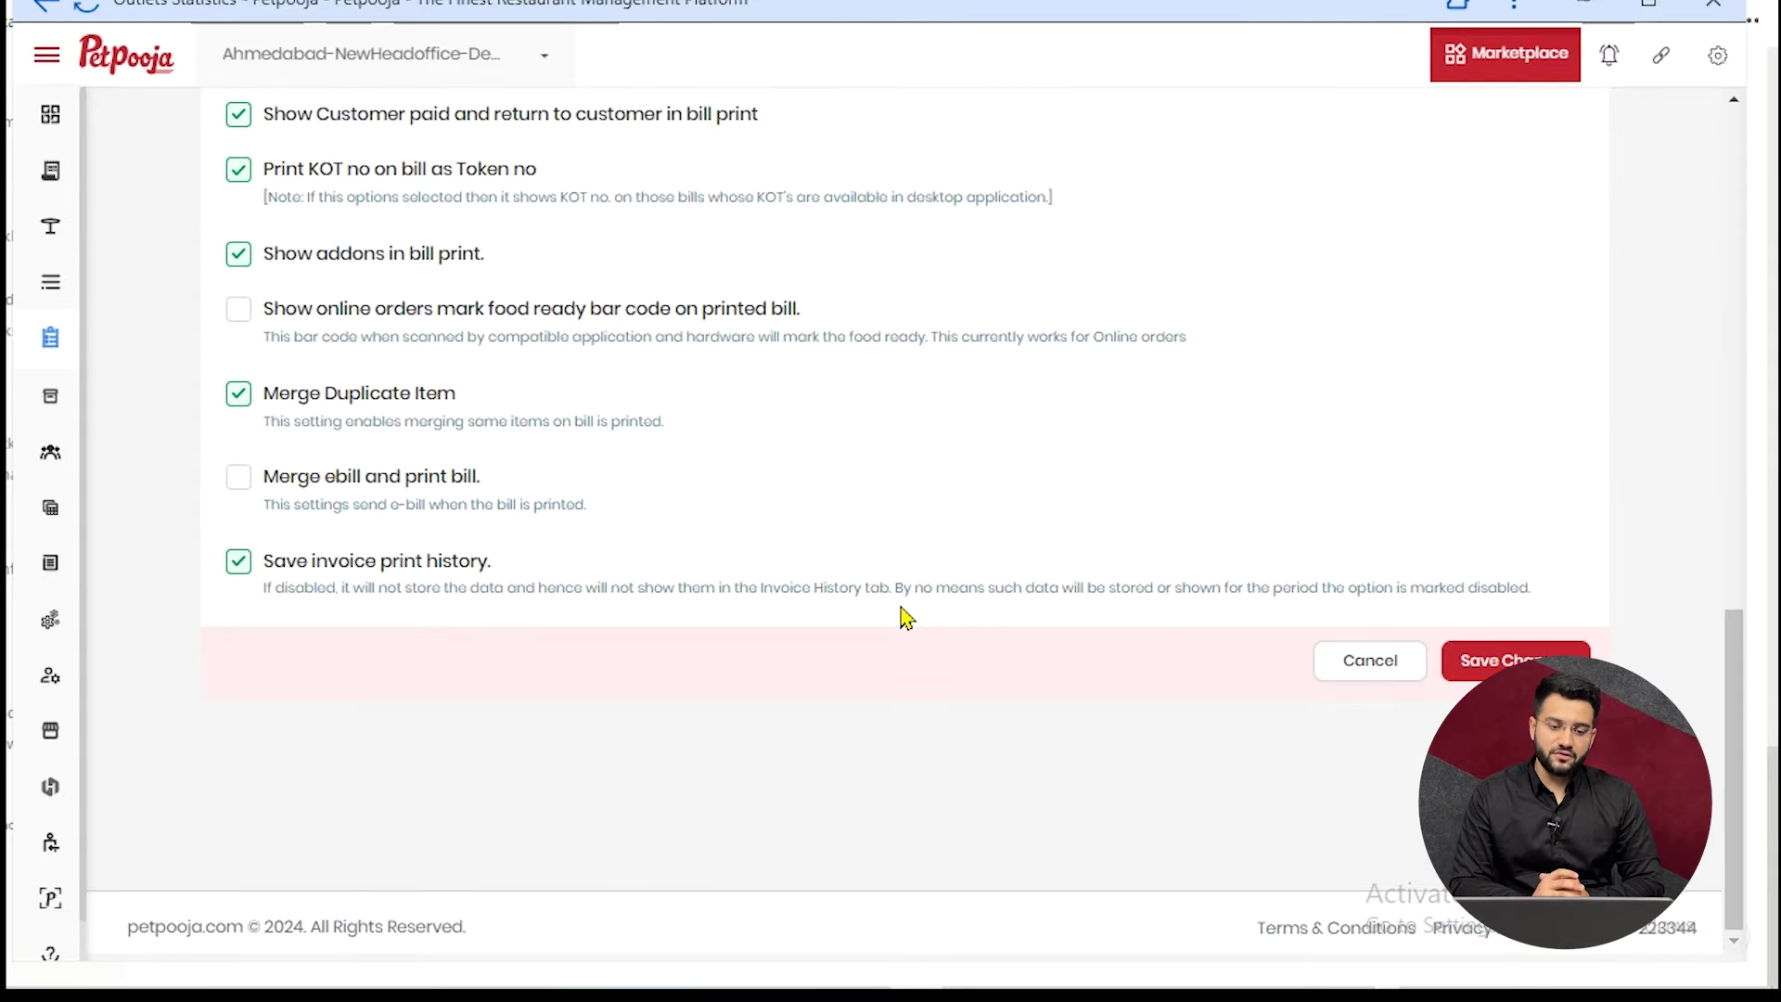
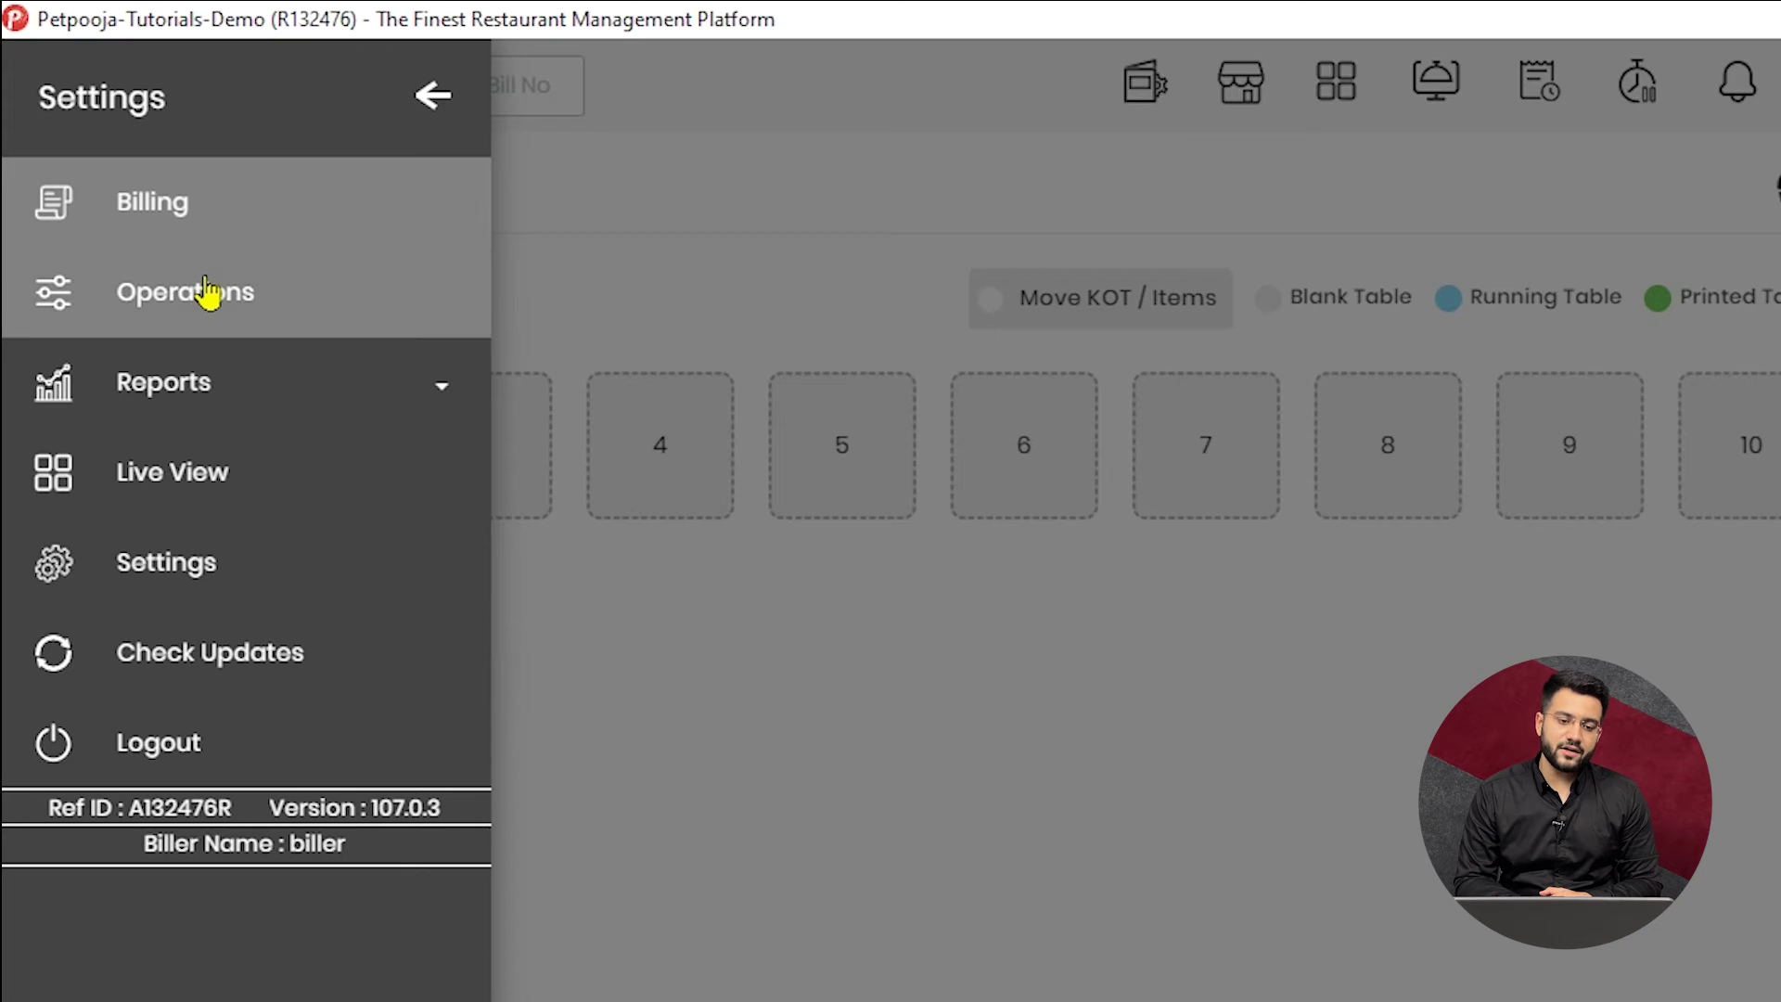
- Switch to the Petpooja desktop POS and open the Test printer for editing in its multiple printer settings
{"action": "scroll", "coordinate": [1099, 697], "scroll_direction": "down", "scroll_amount": 2}
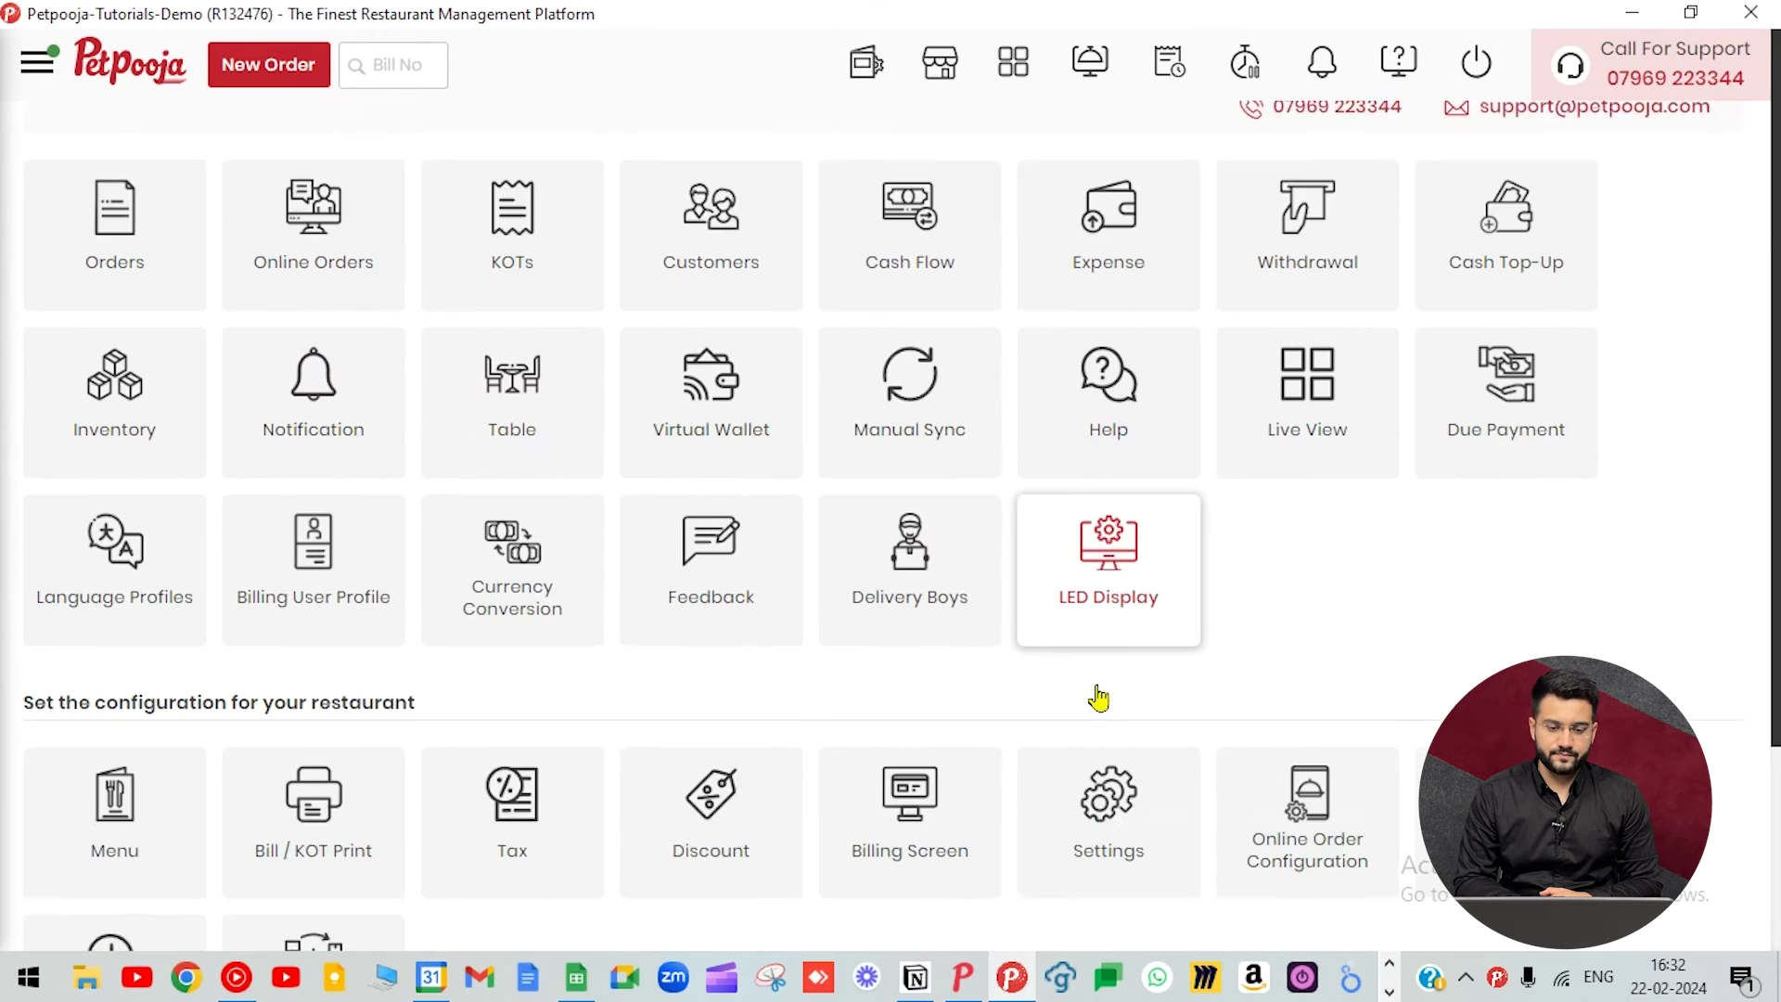
{"action": "scroll", "coordinate": [1099, 698], "scroll_direction": "down", "scroll_amount": 1}
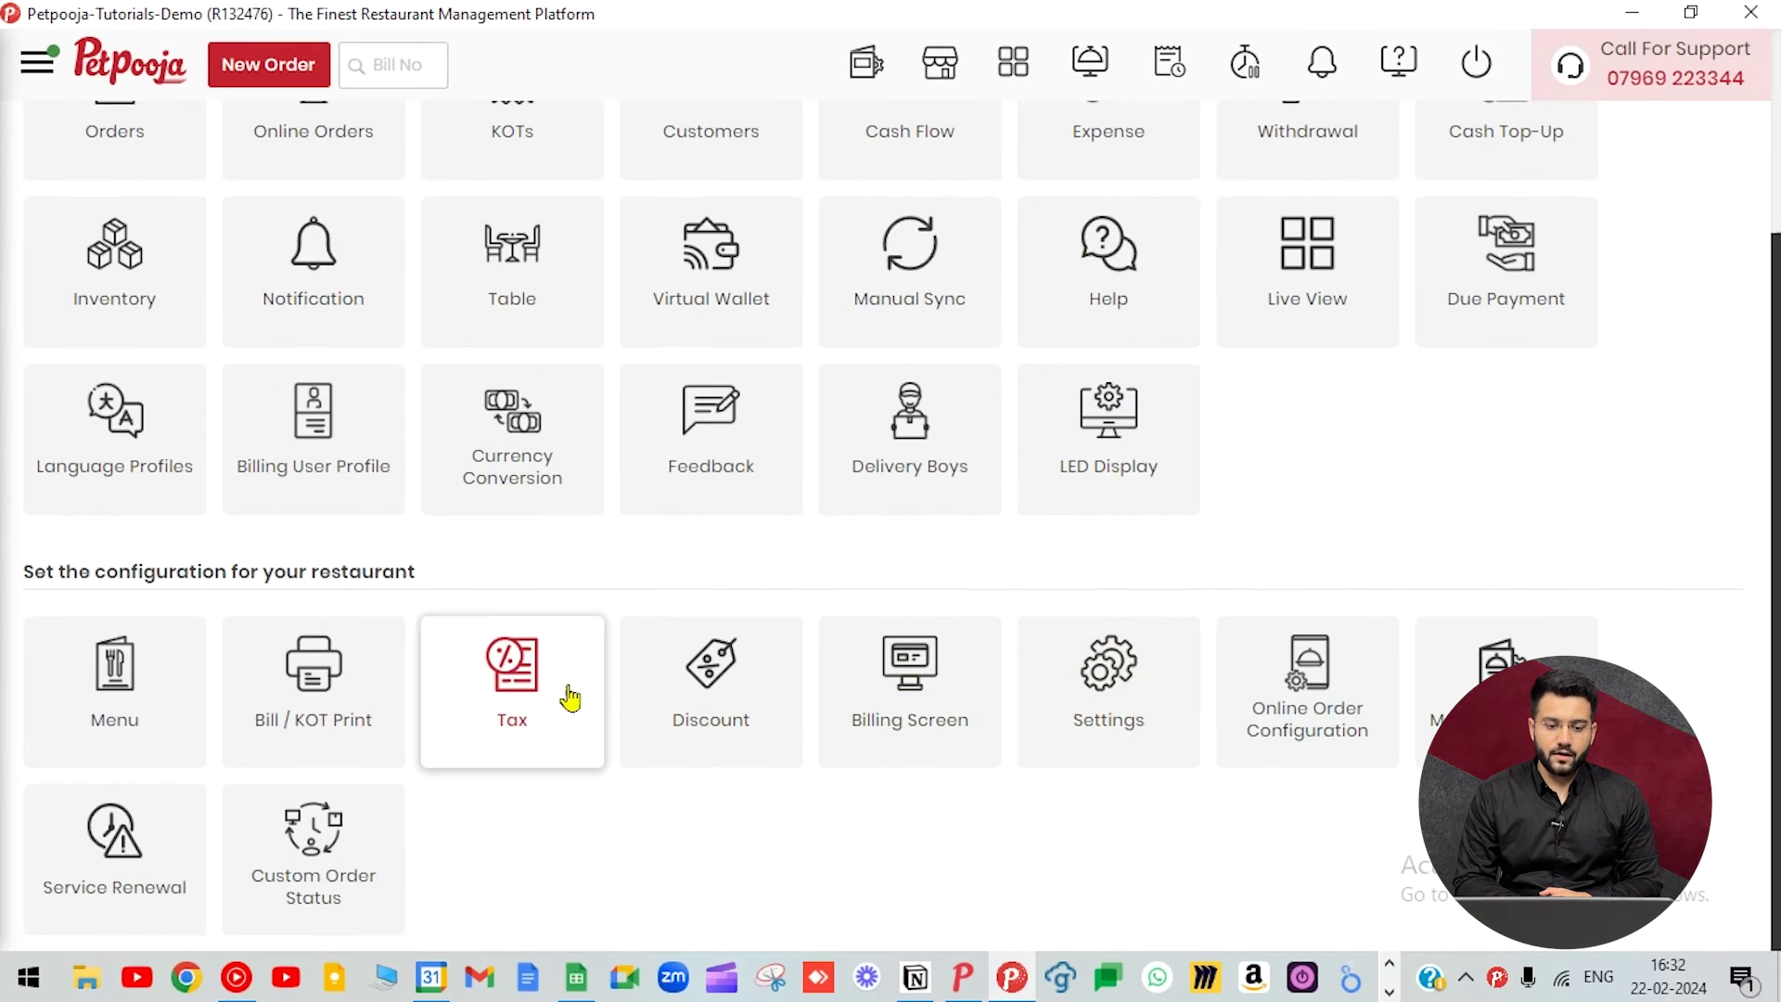
{"action": "left_click", "coordinate": [345, 725]}
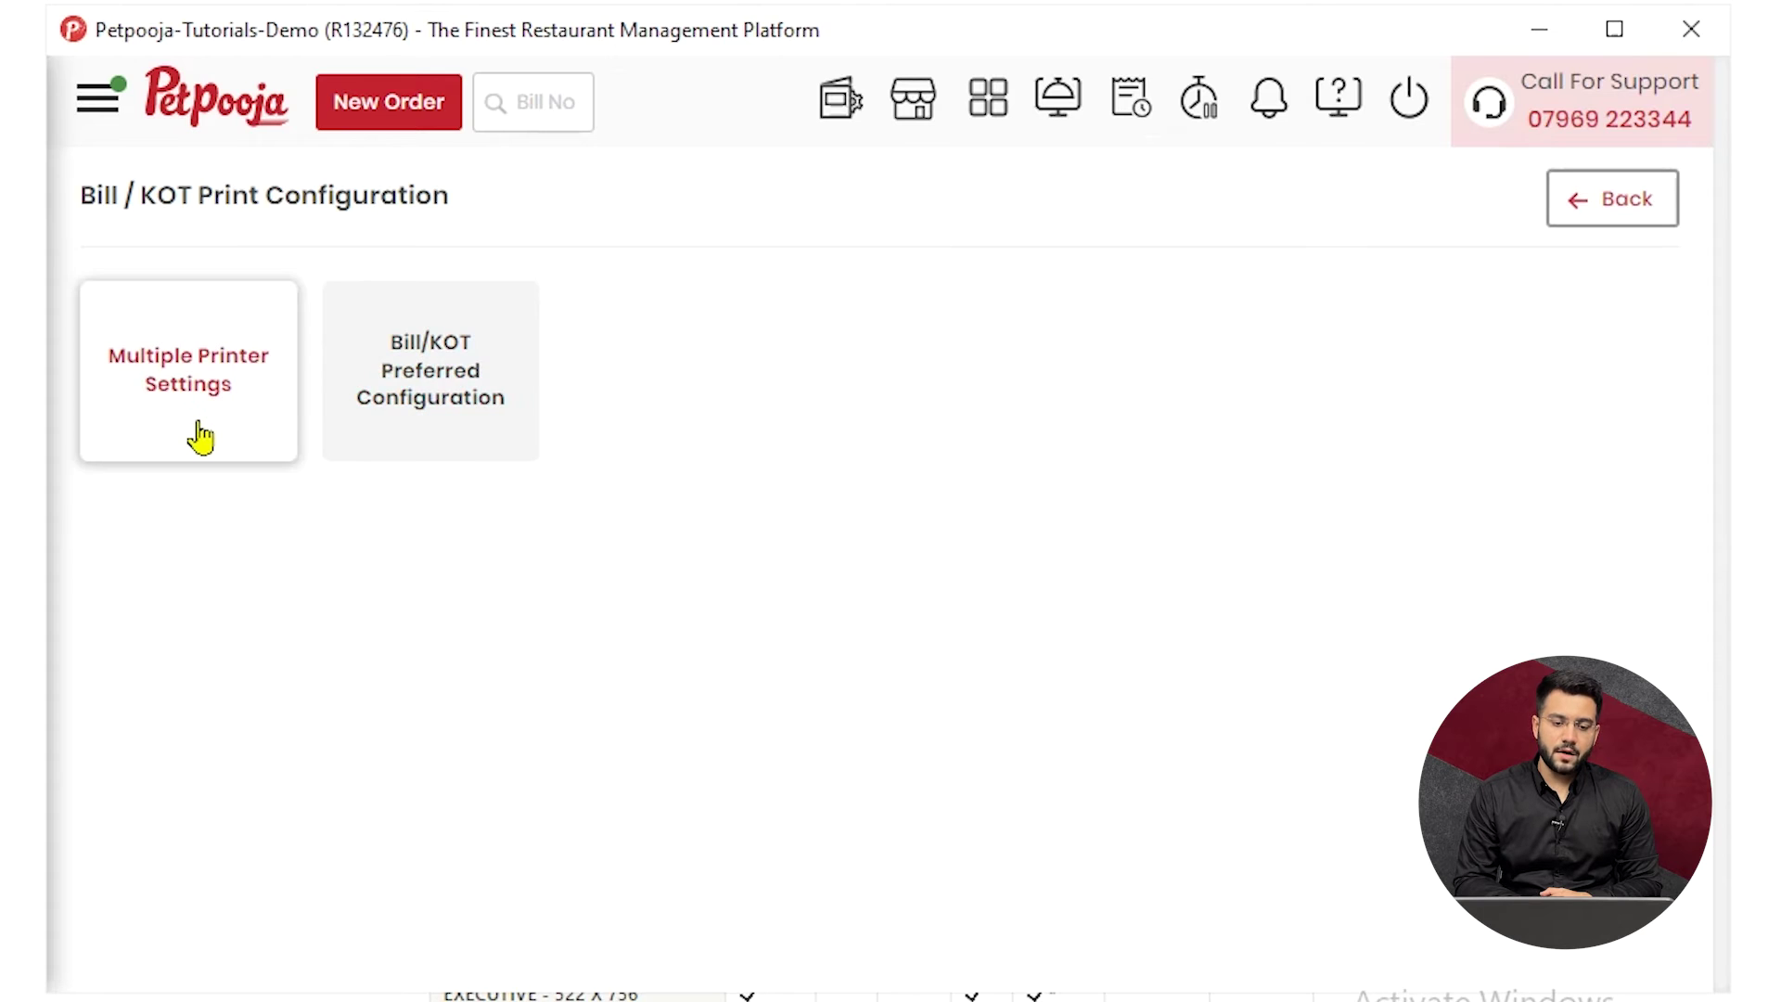
{"action": "left_click", "coordinate": [201, 436]}
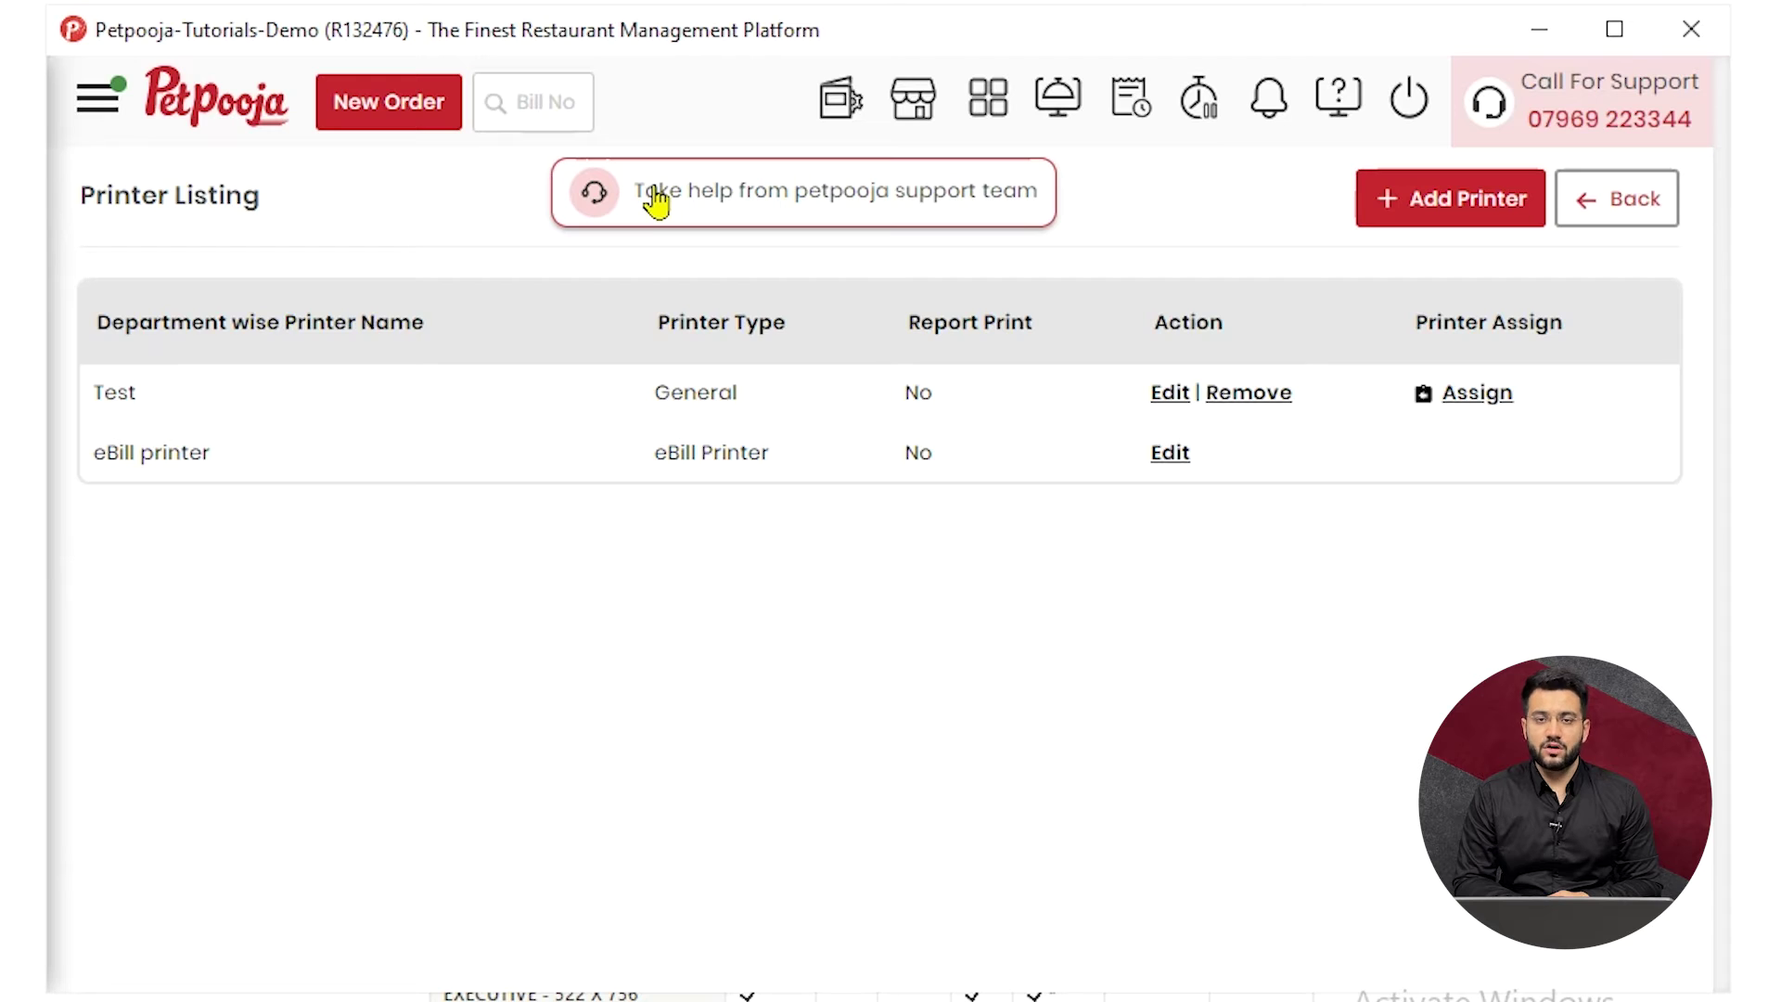
{"action": "left_click", "coordinate": [1167, 393]}
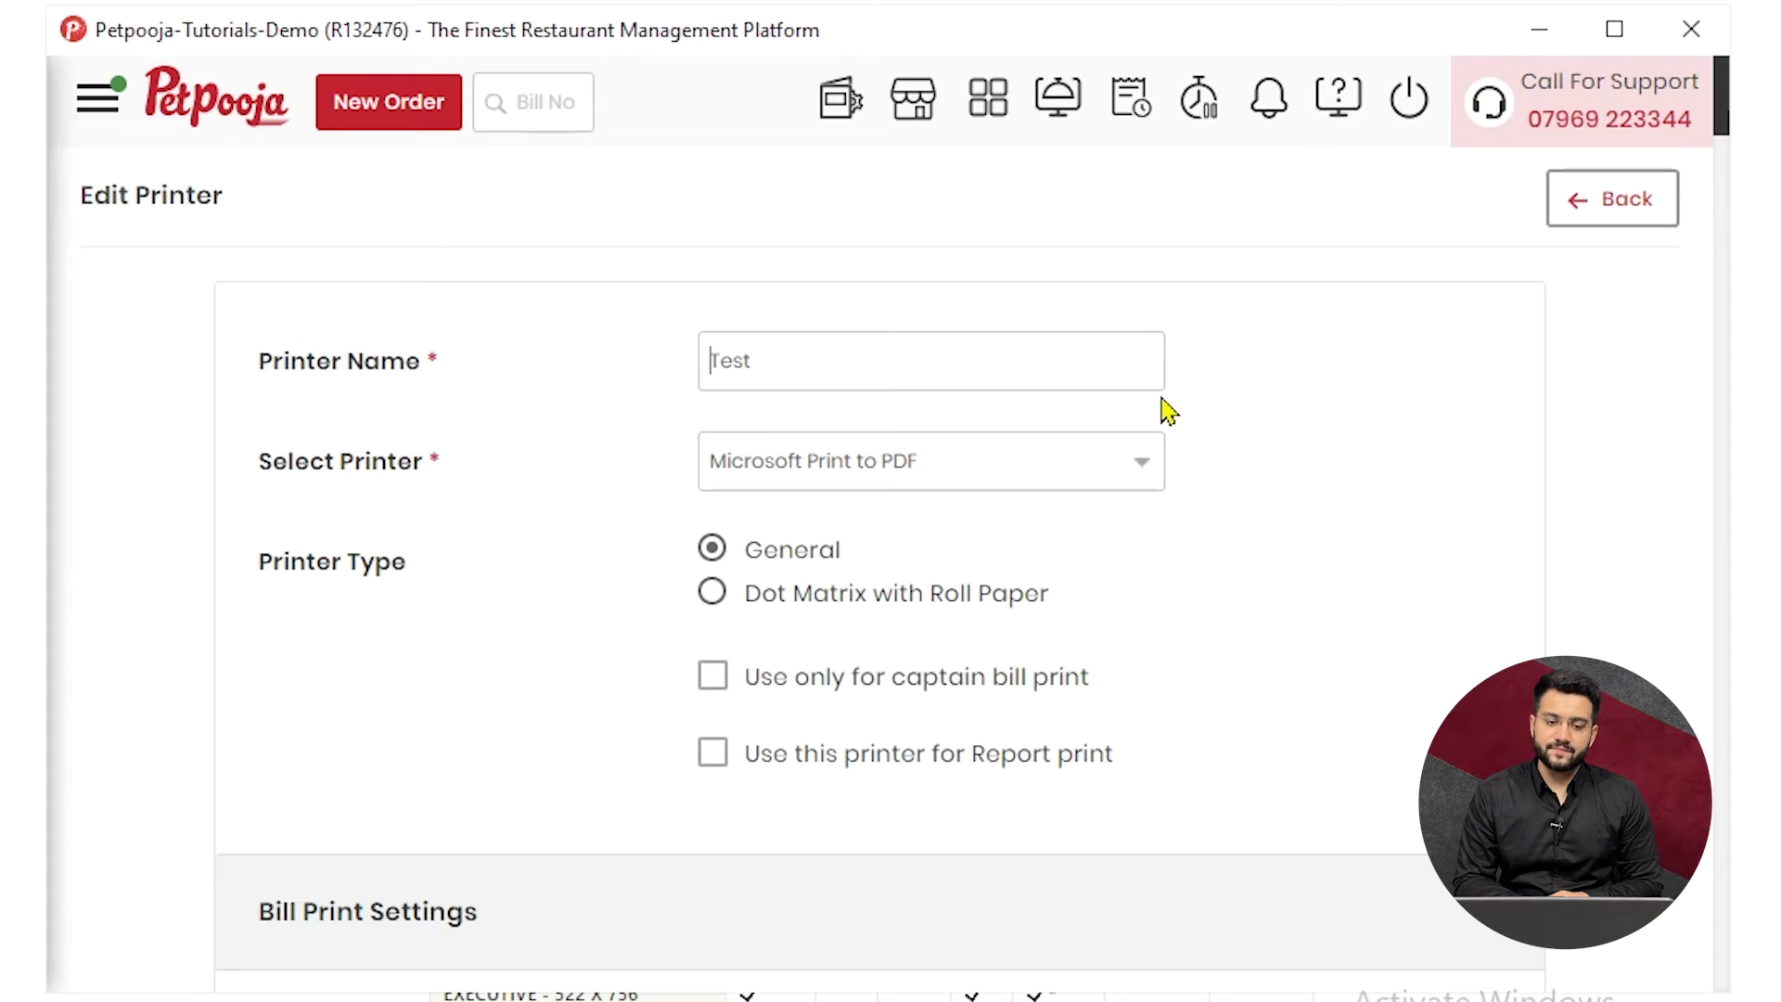
- Examine the Test printer's assigned printer, printer type and Bill Print Settings options without changing them
{"action": "left_click", "coordinate": [910, 484]}
{"action": "left_click", "coordinate": [1248, 487]}
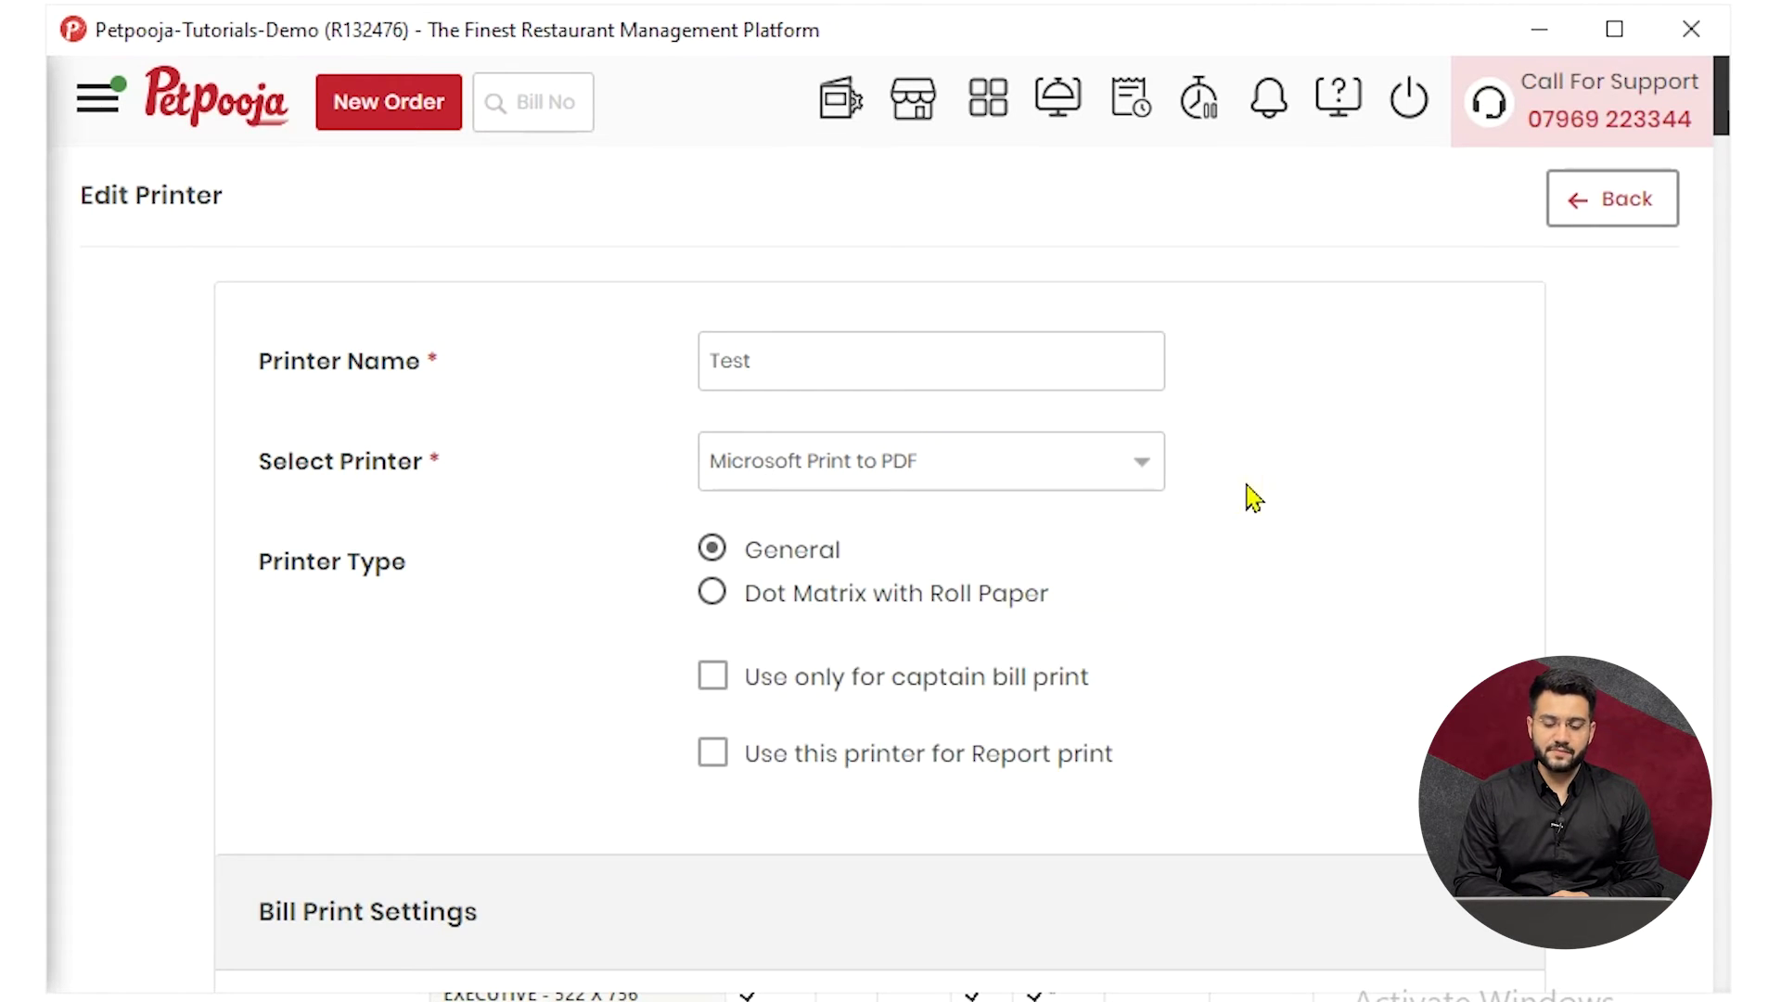
{"action": "scroll", "coordinate": [1252, 498], "scroll_direction": "down", "scroll_amount": 2}
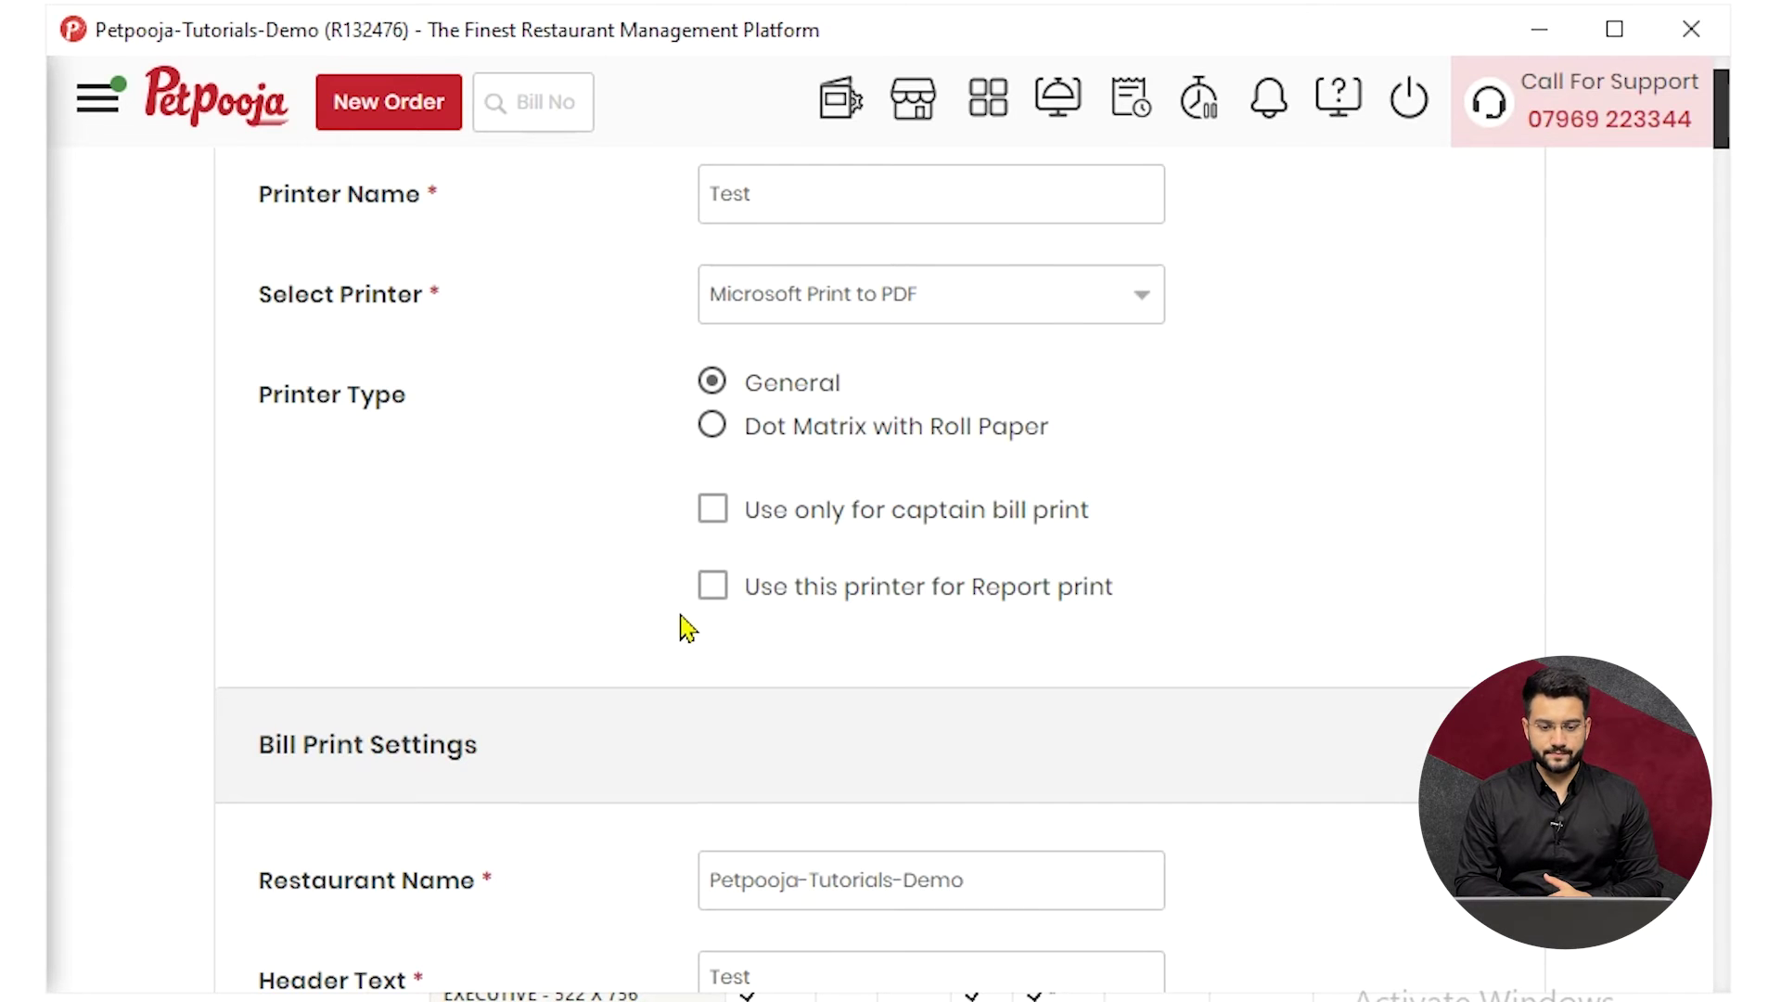
{"action": "scroll", "coordinate": [686, 628], "scroll_direction": "down", "scroll_amount": 3}
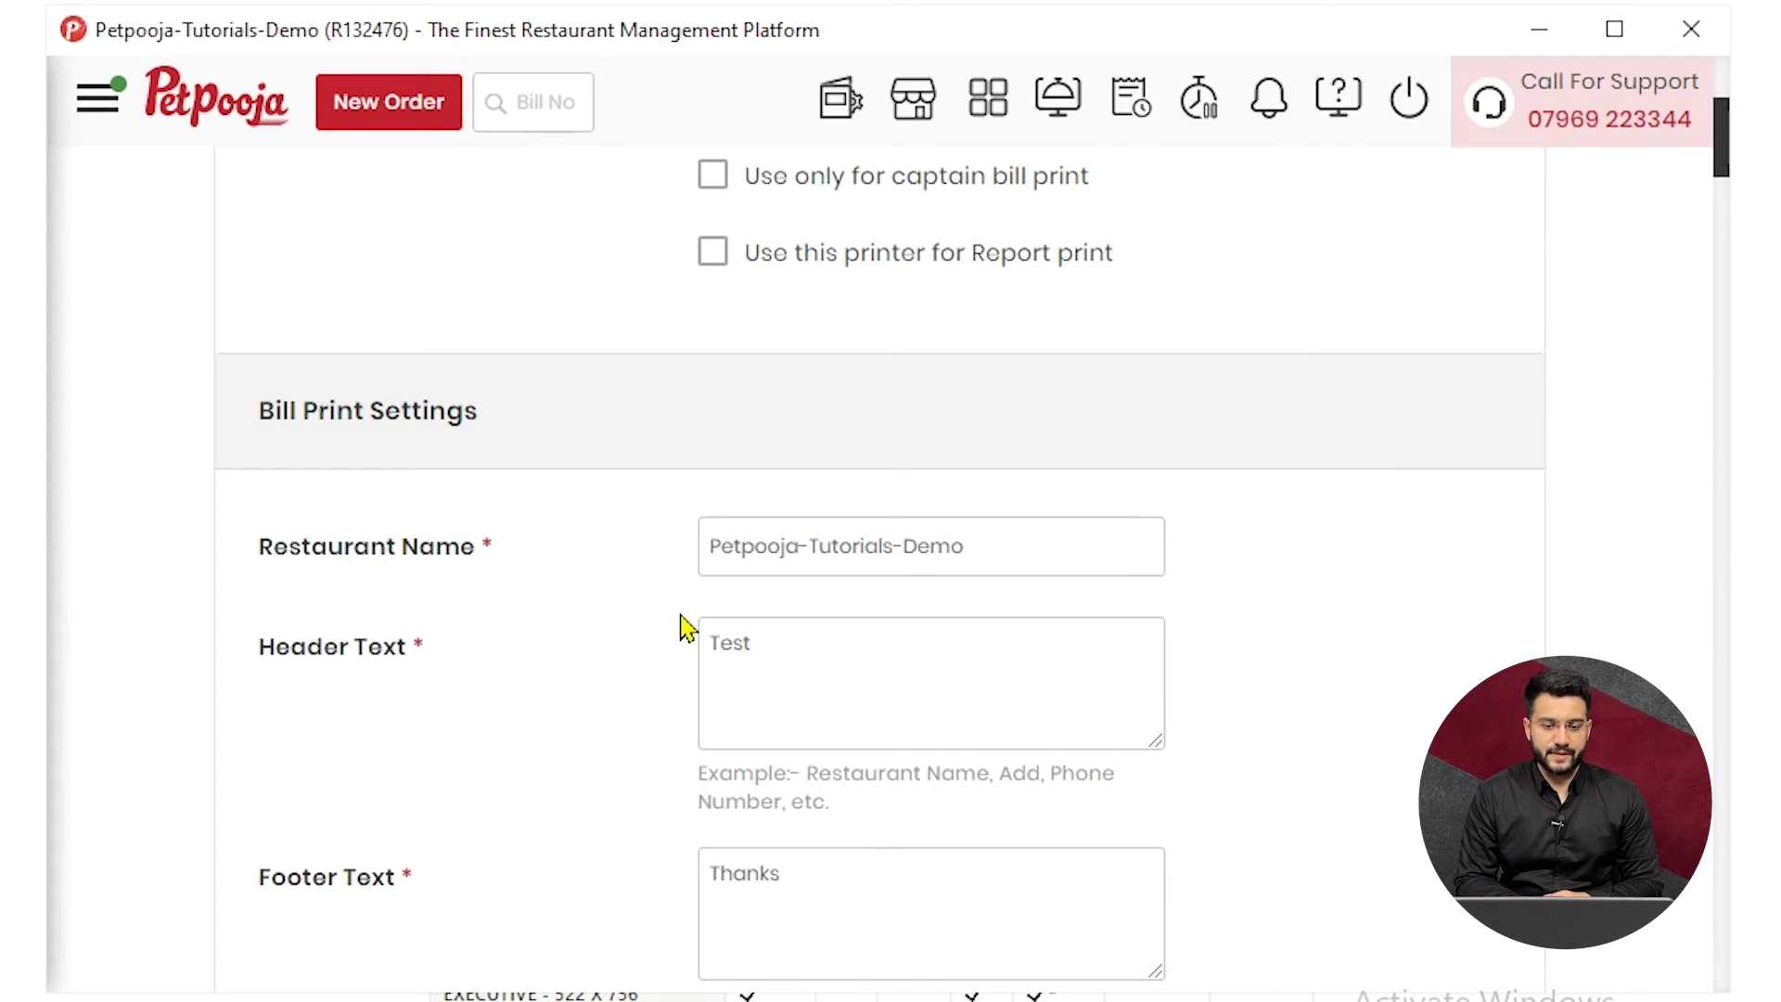
{"action": "scroll", "coordinate": [687, 628], "scroll_direction": "down", "scroll_amount": 20}
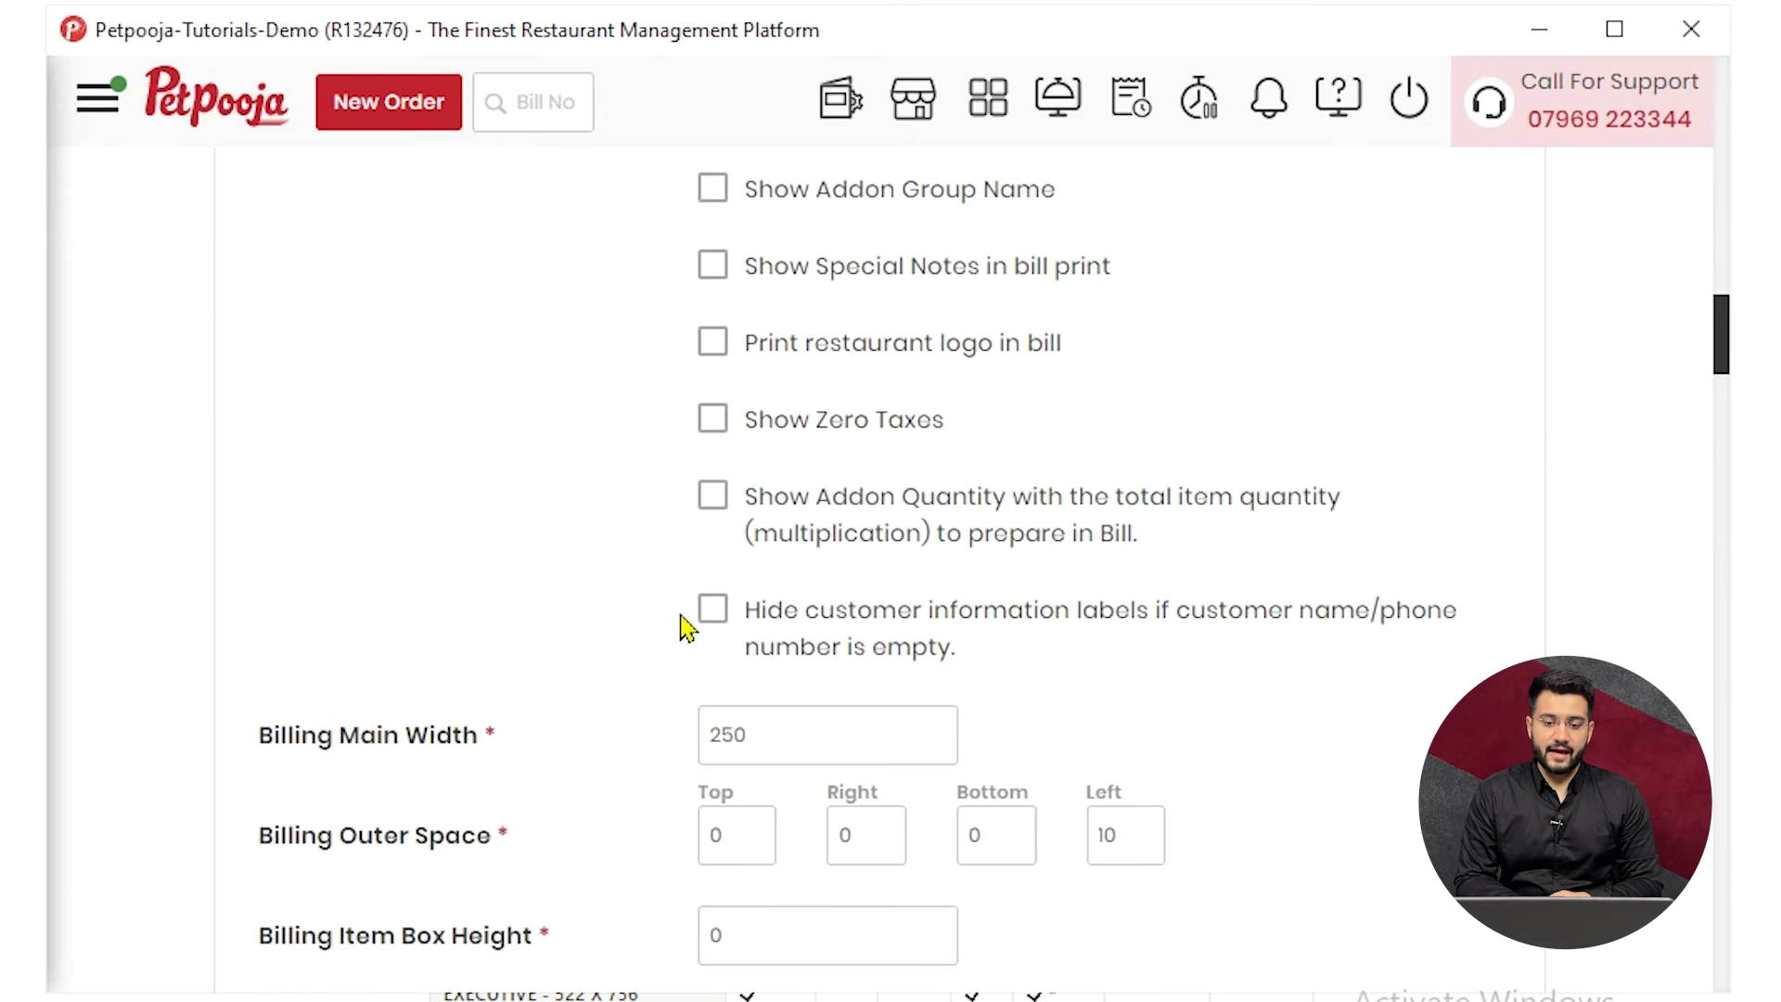
{"action": "scroll", "coordinate": [687, 629], "scroll_direction": "down", "scroll_amount": 15}
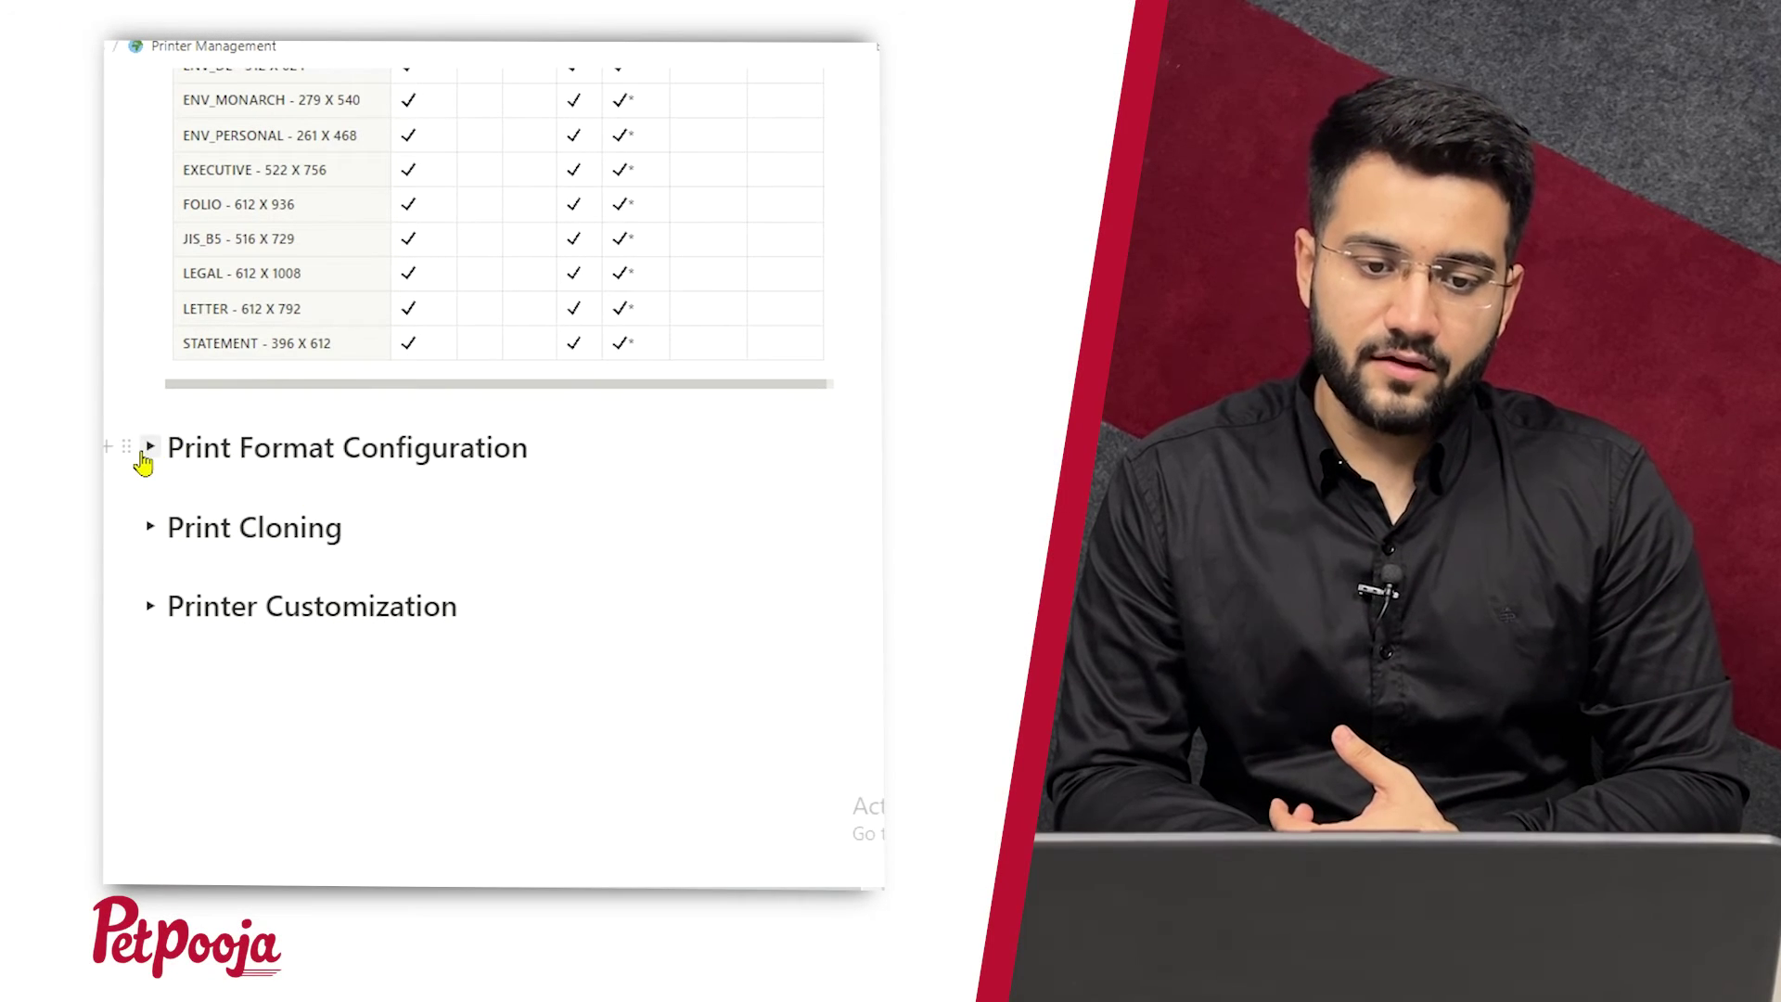
- Switch to the Printer Management document, expand Print Format Configuration, and compare the unchecked and activated sample bills for Sales Return Bill Label
{"action": "left_click", "coordinate": [143, 453]}
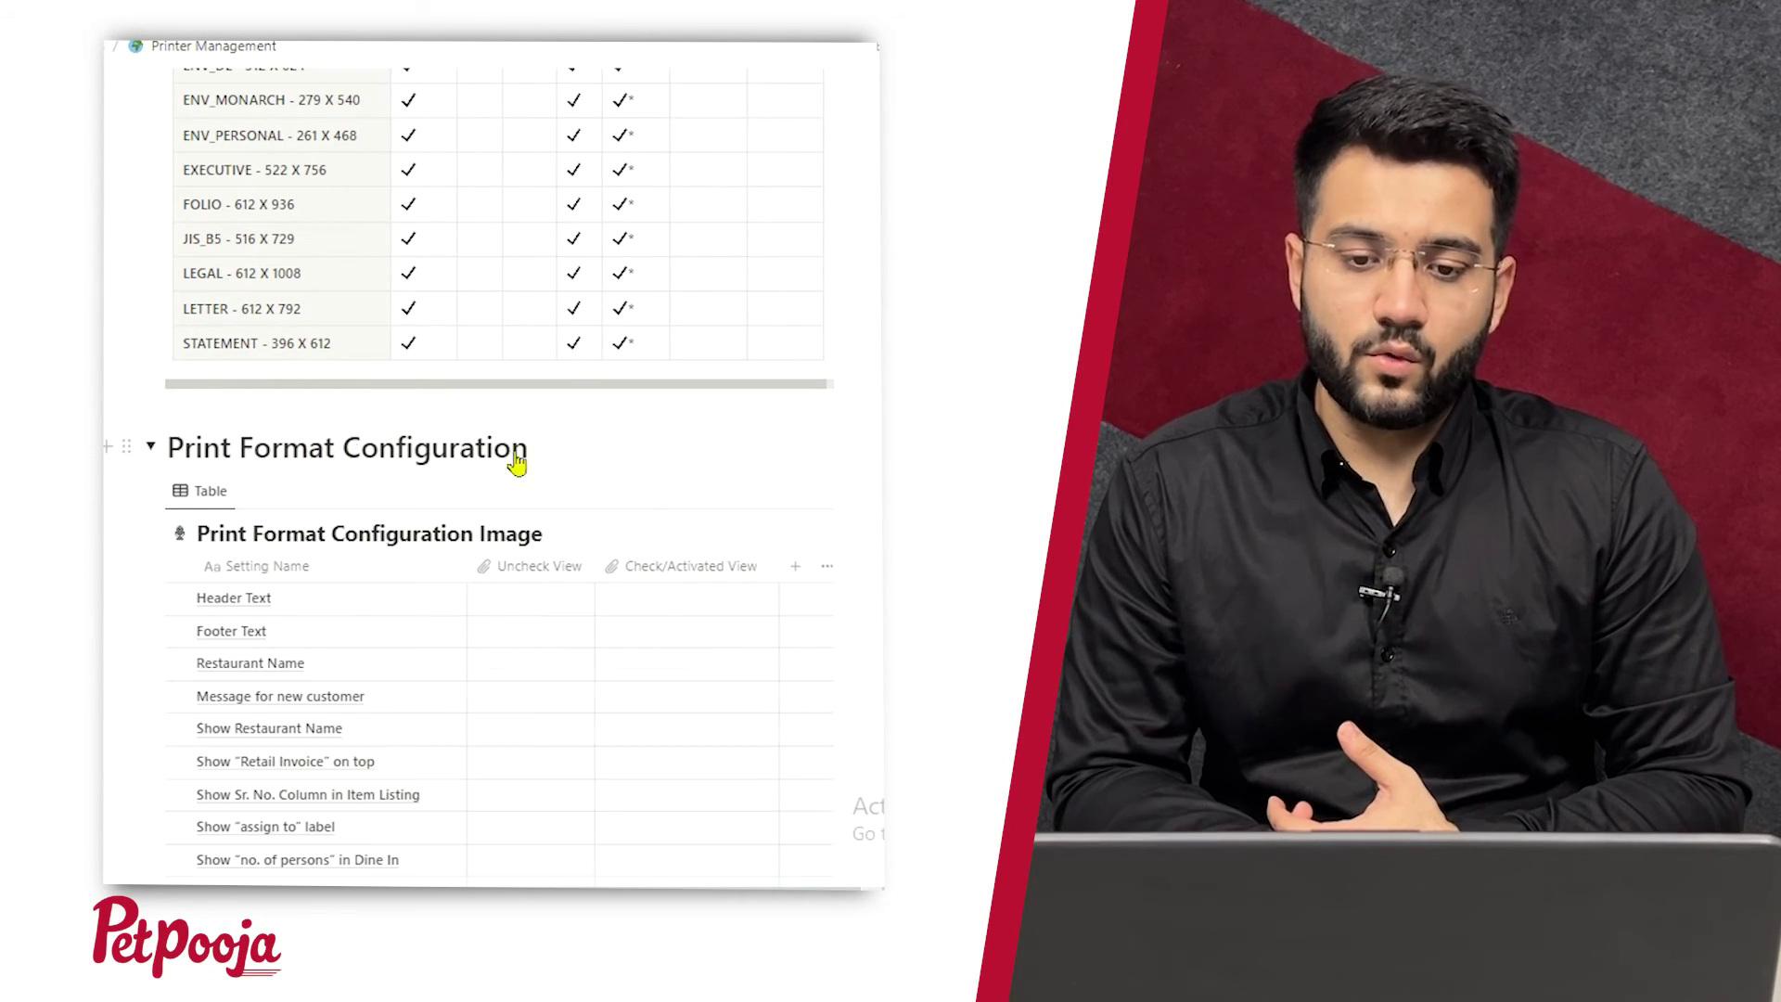
{"action": "scroll", "coordinate": [477, 548], "scroll_direction": "down", "scroll_amount": 12}
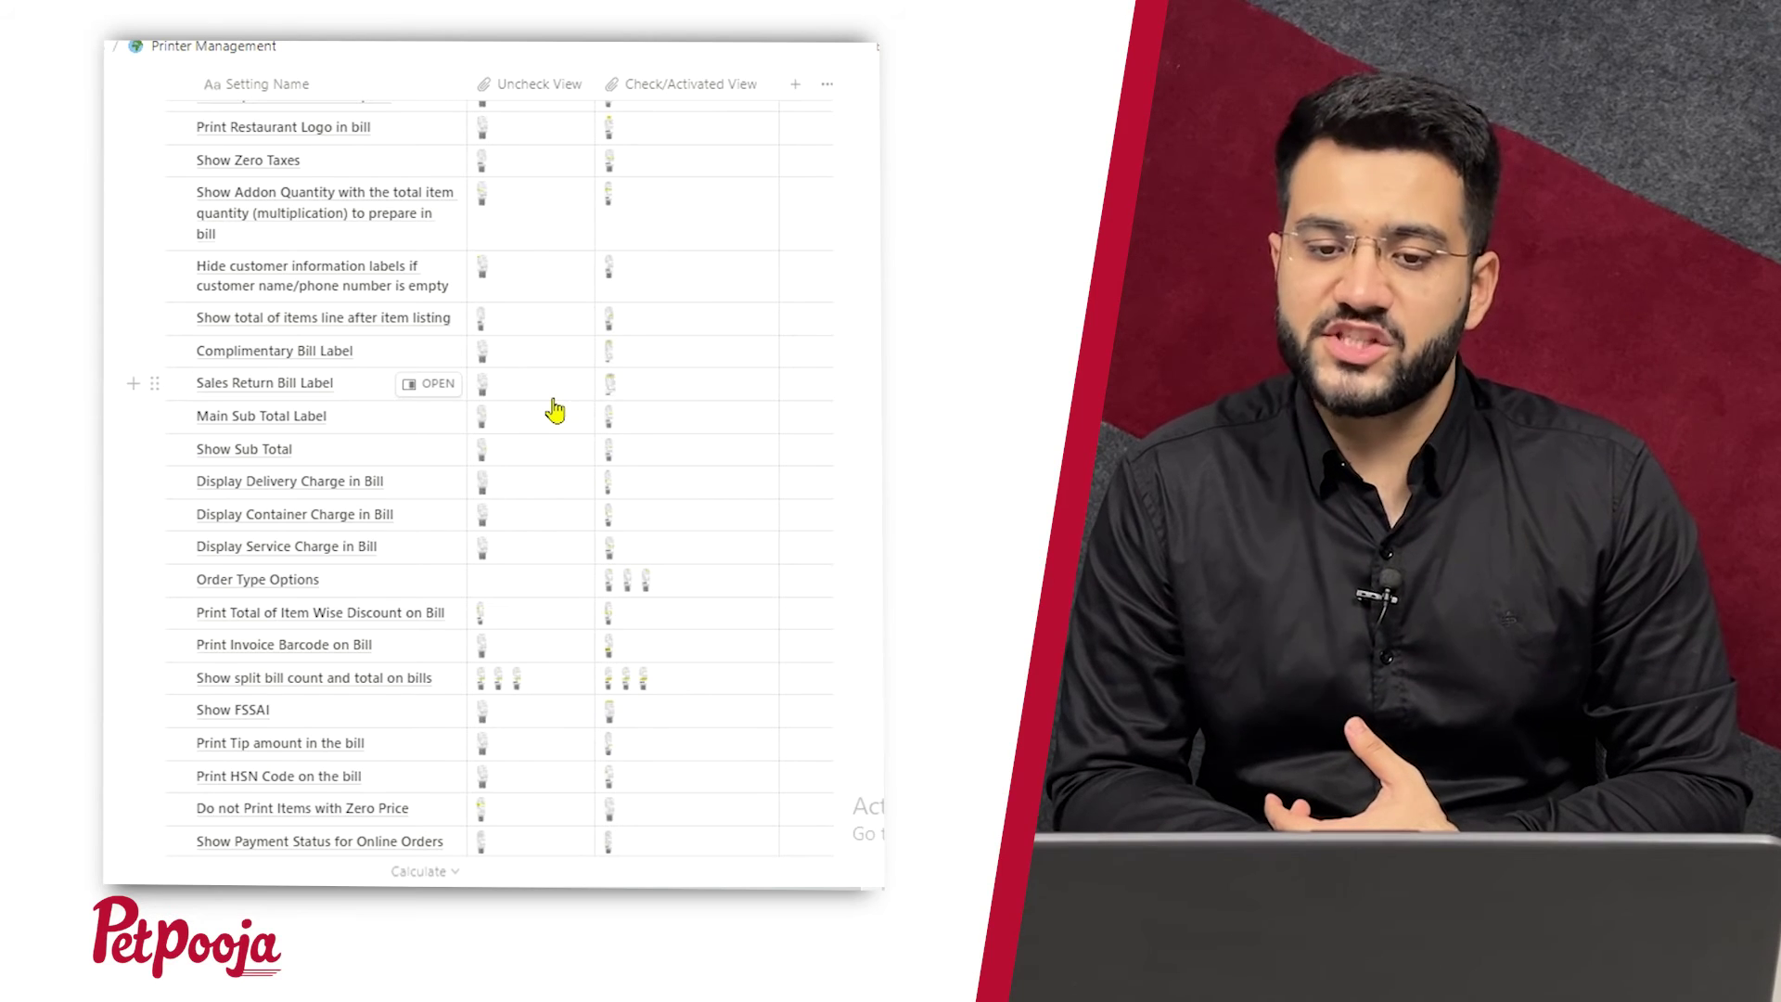
{"action": "left_click", "coordinate": [547, 388]}
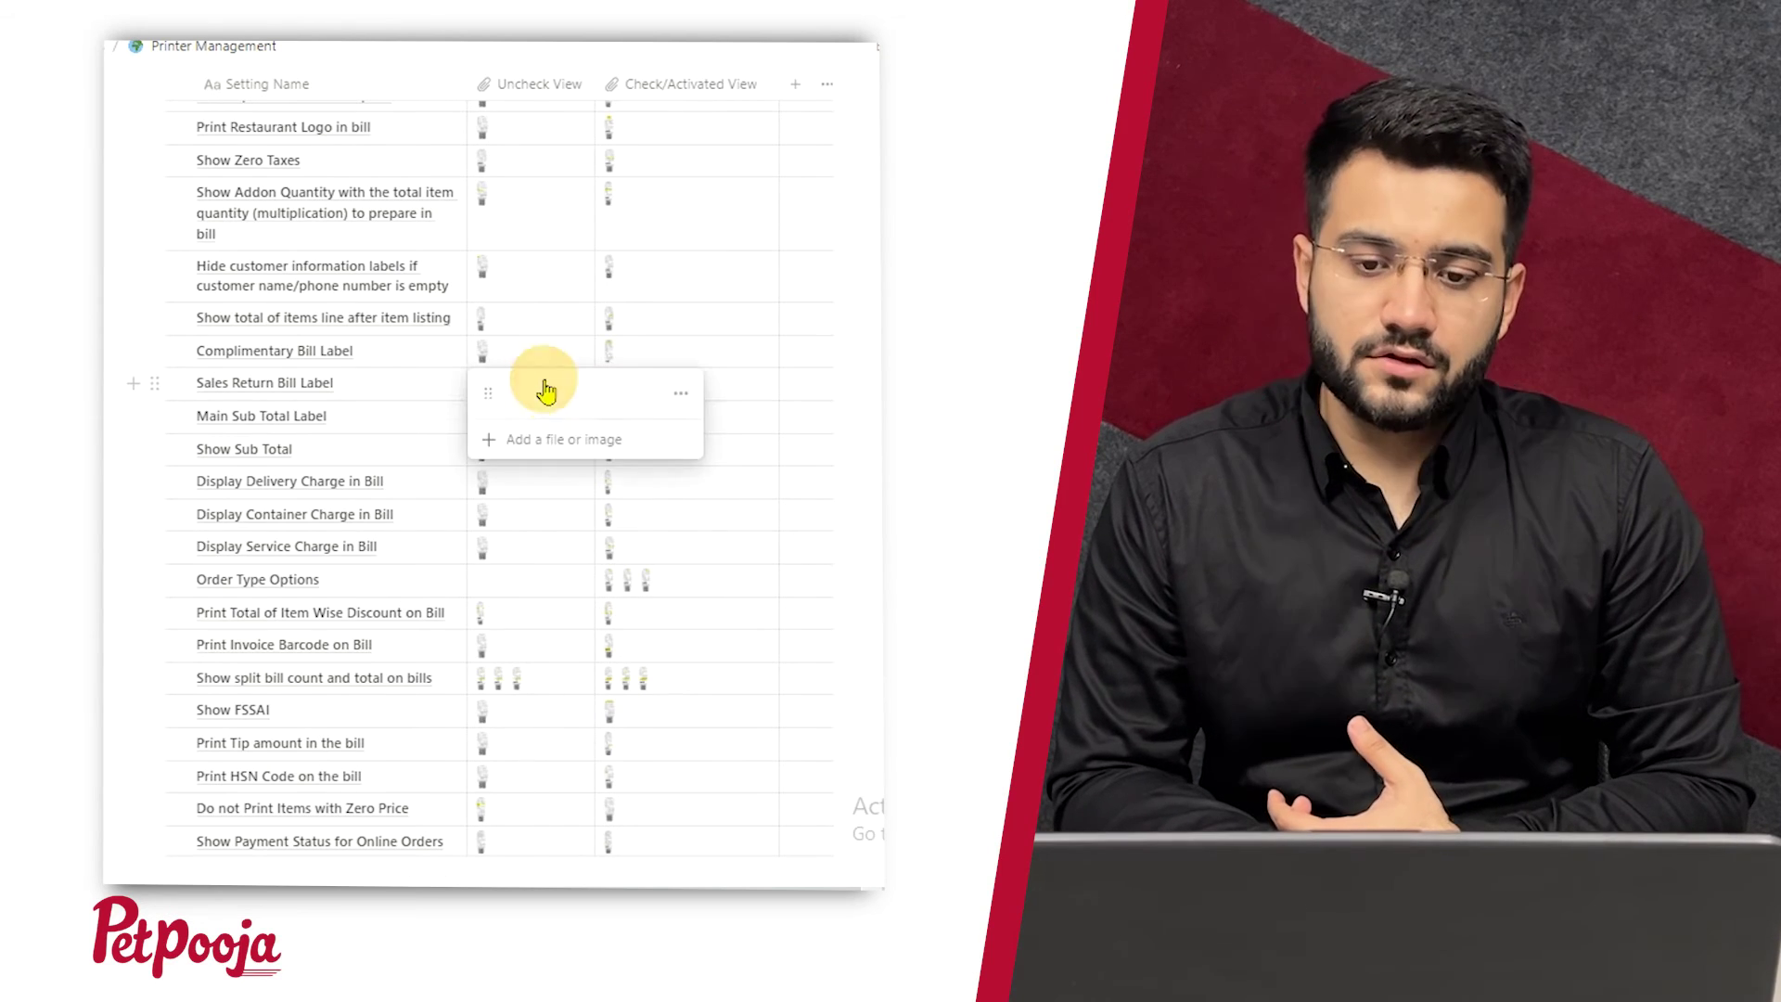
{"action": "left_click", "coordinate": [546, 413]}
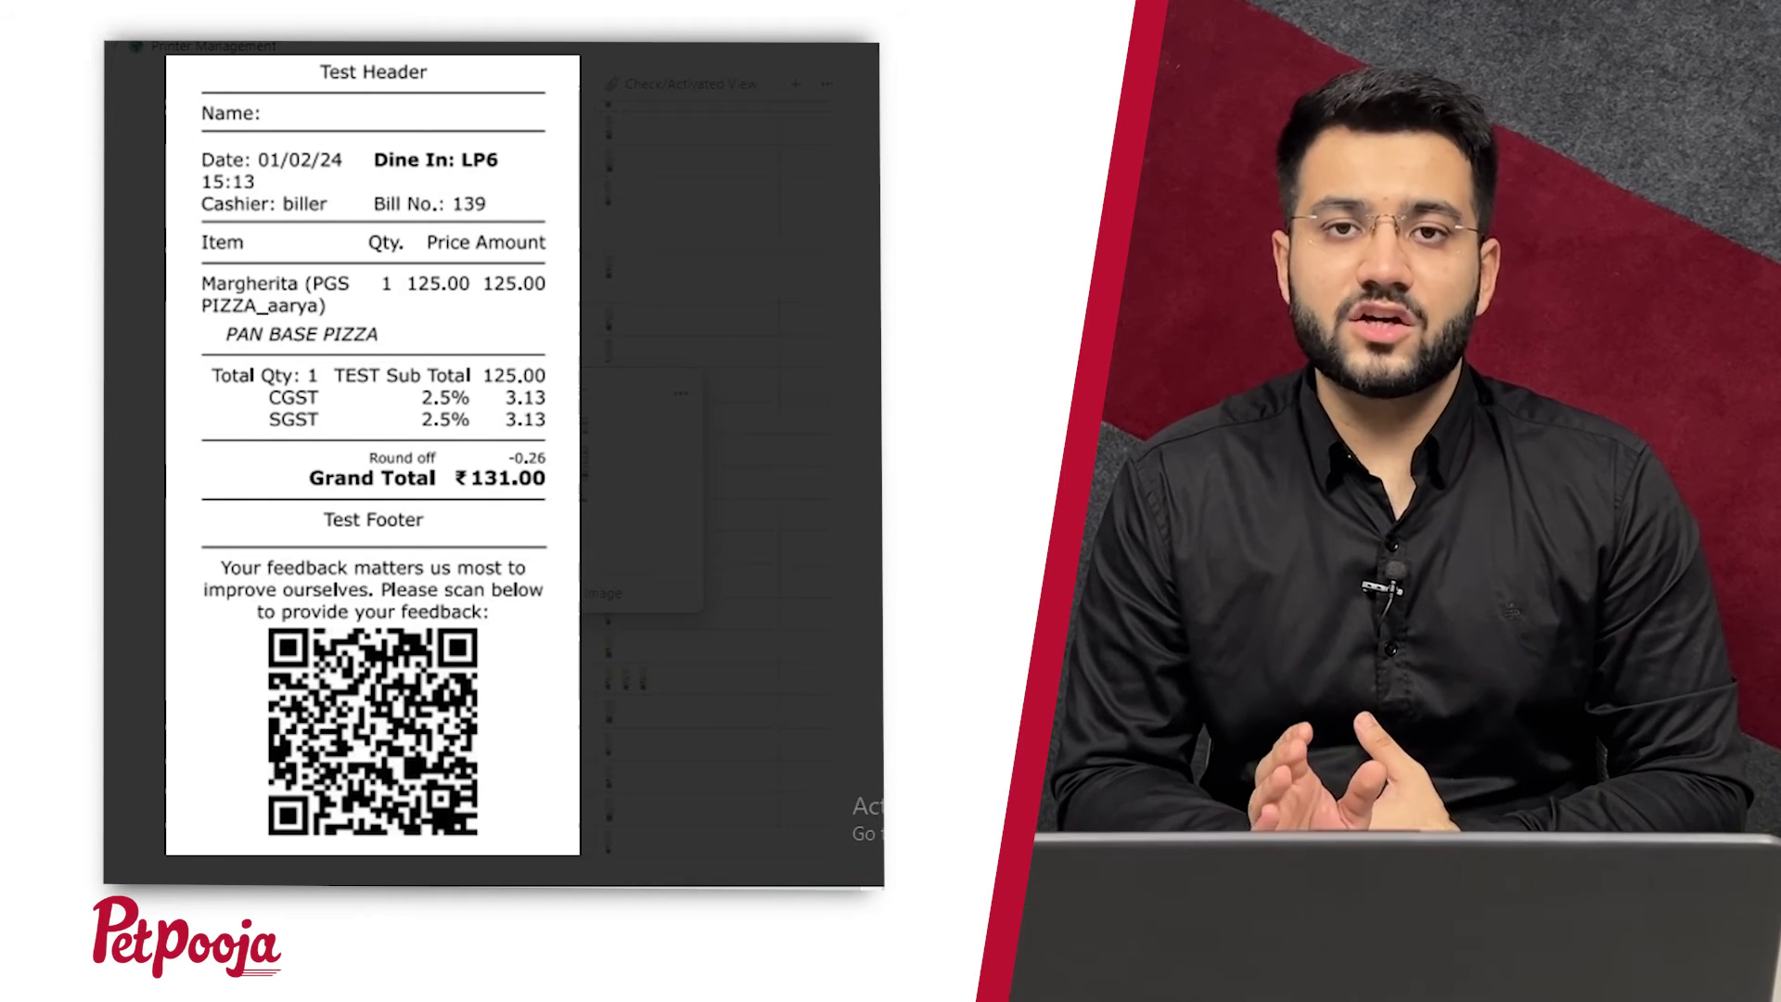
{"action": "left_click", "coordinate": [642, 469]}
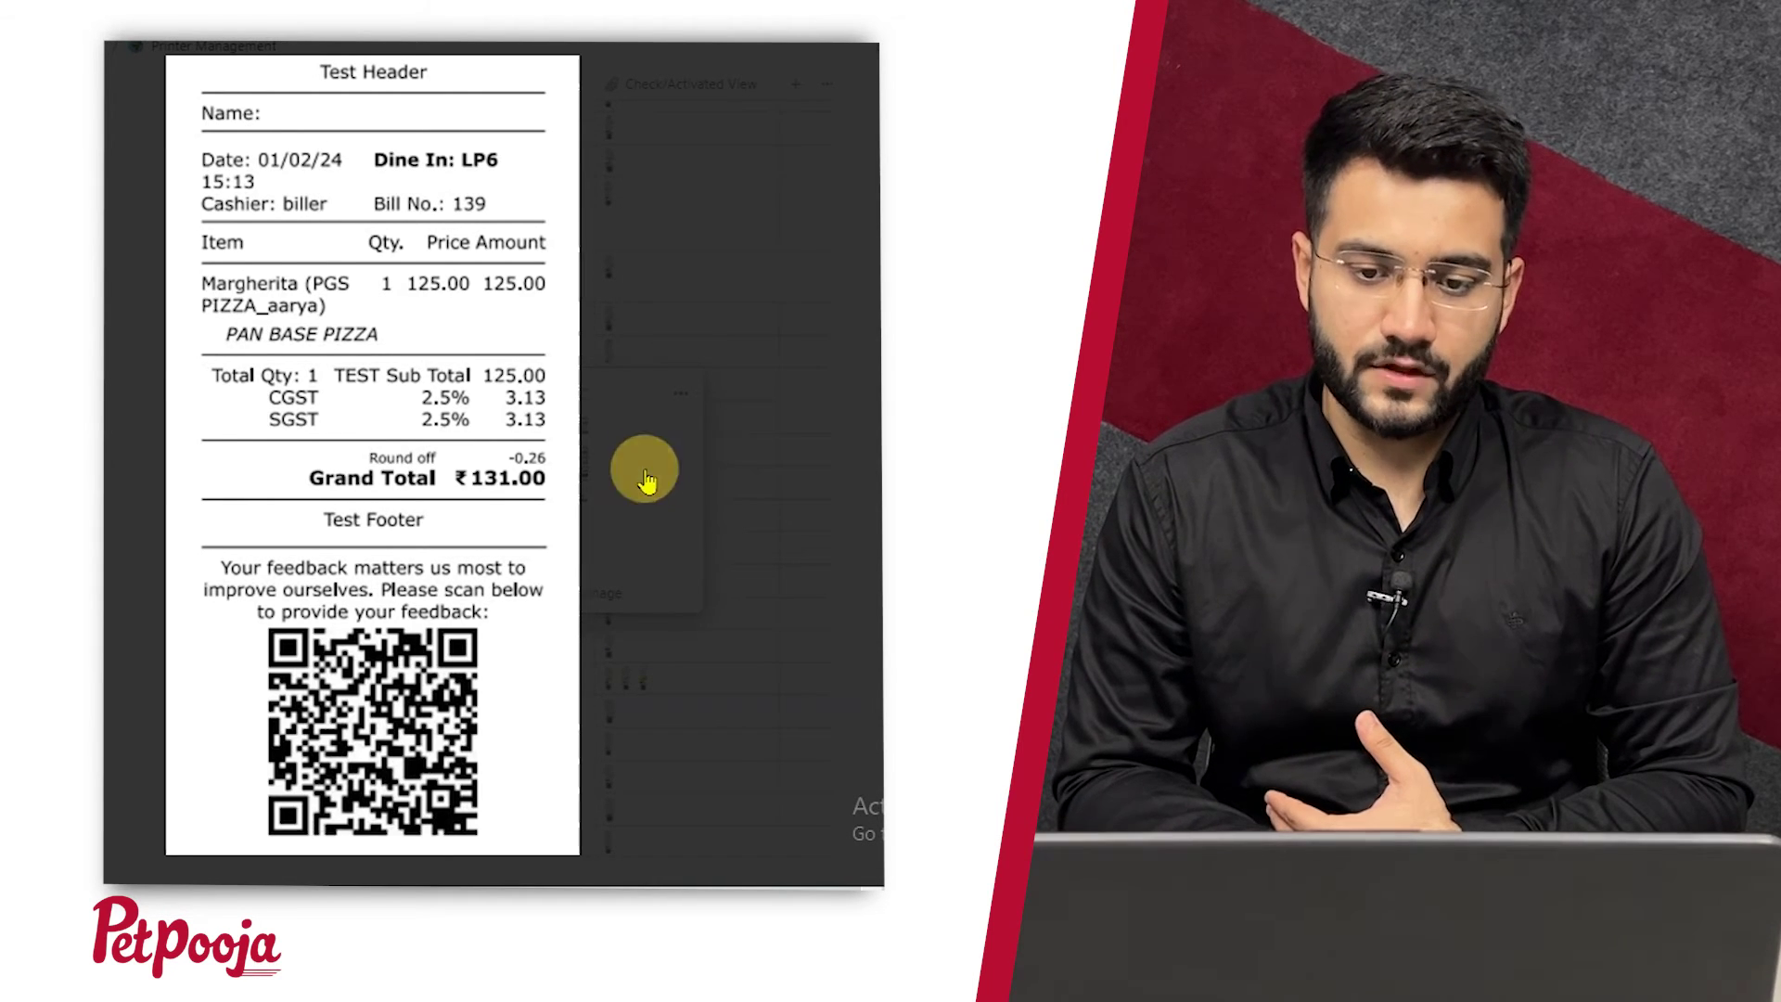
{"action": "left_click", "coordinate": [846, 436]}
{"action": "left_click", "coordinate": [708, 408]}
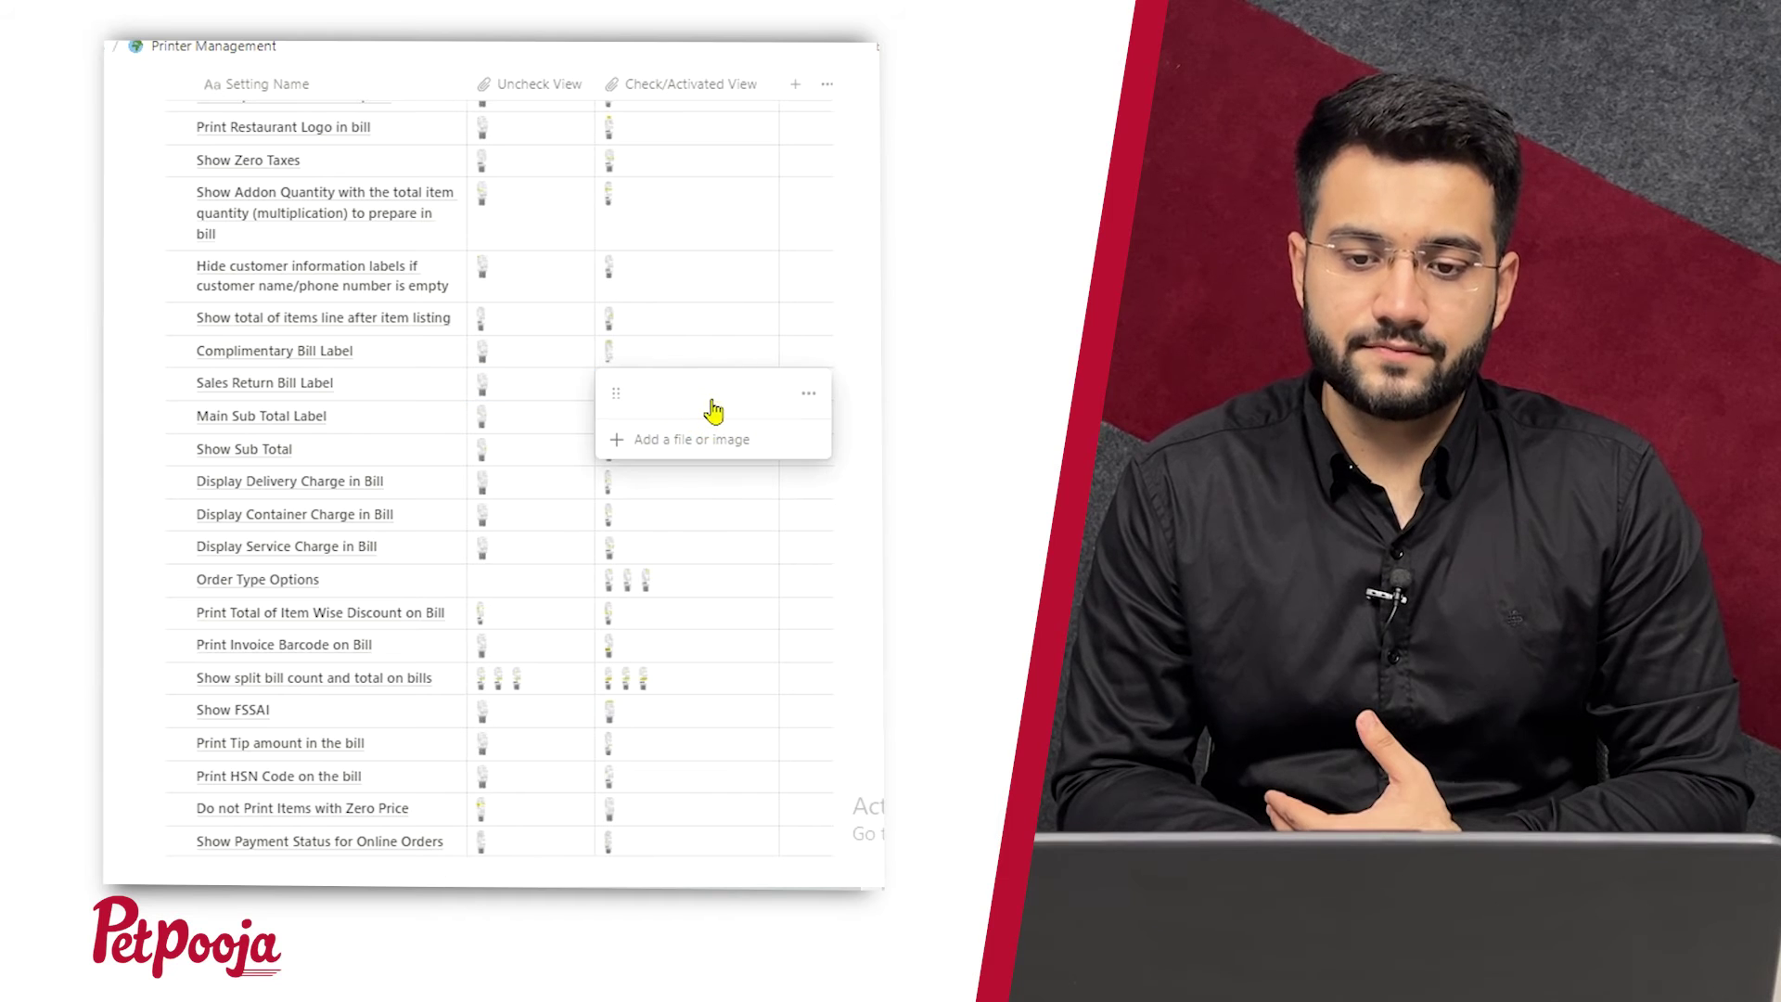
{"action": "left_click", "coordinate": [708, 406]}
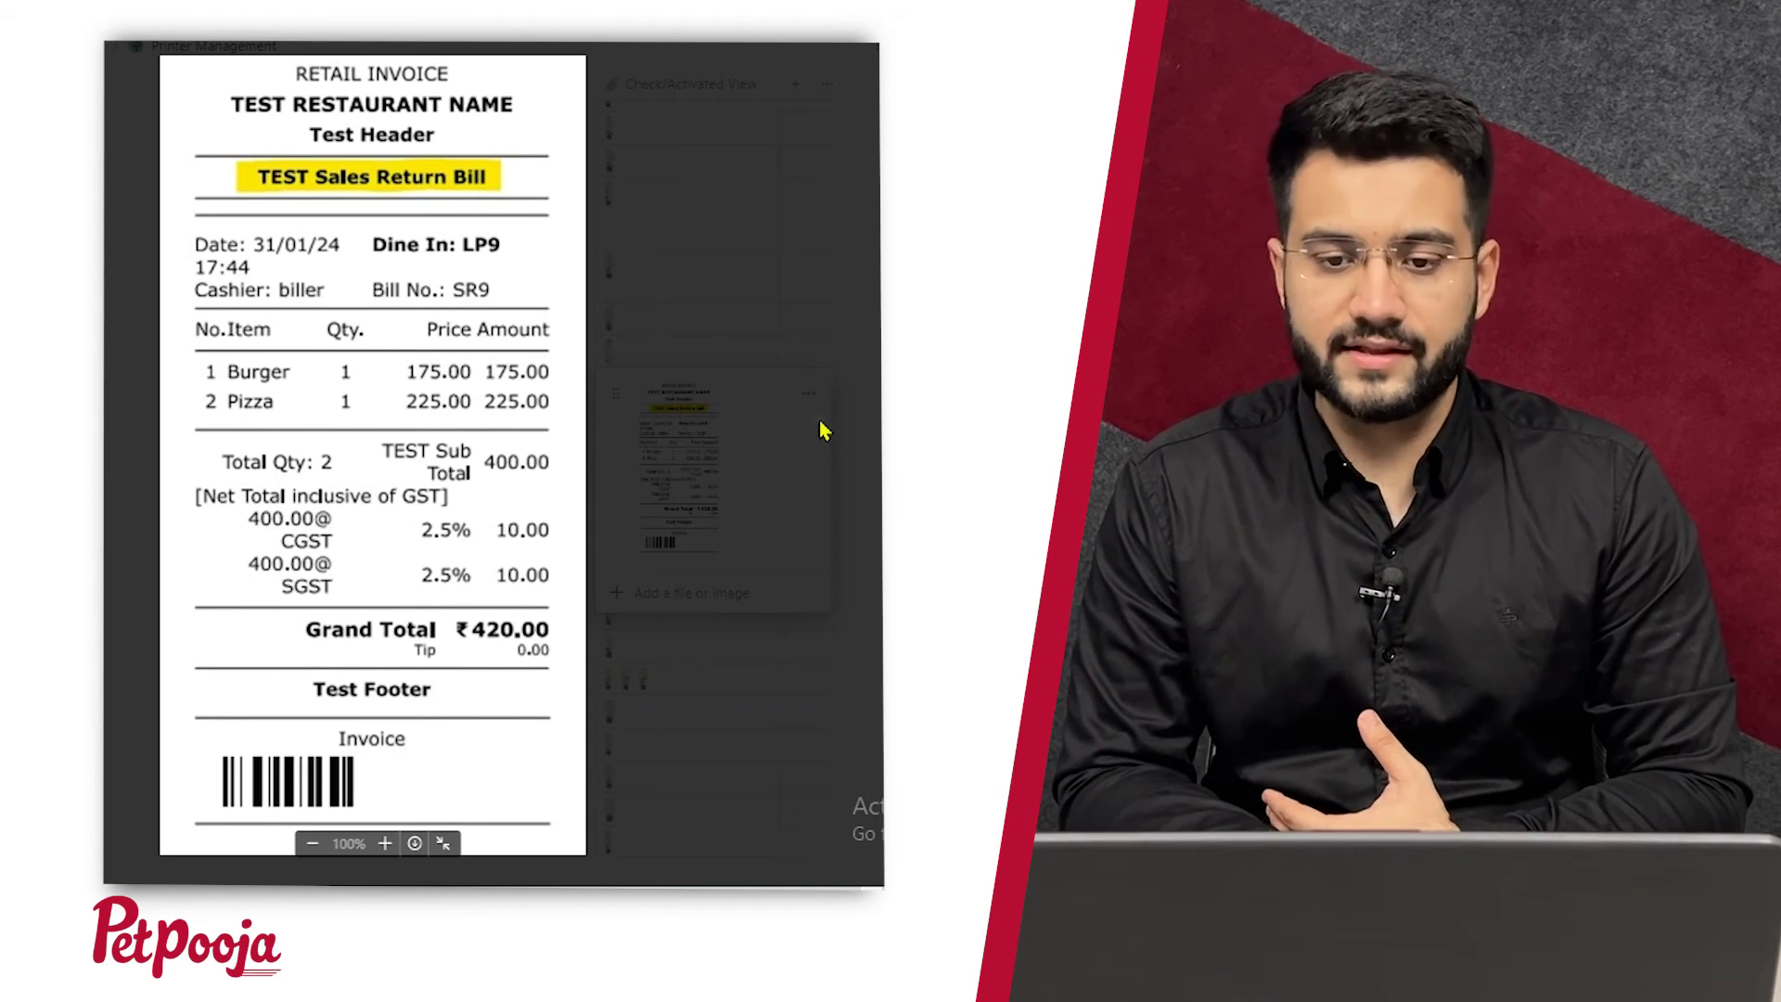
- Close the activated Sales Return Bill Label sample and look over the remaining bill and KOT settings in the Printer Management document
{"action": "left_click", "coordinate": [782, 424]}
{"action": "key", "text": "Escape"}
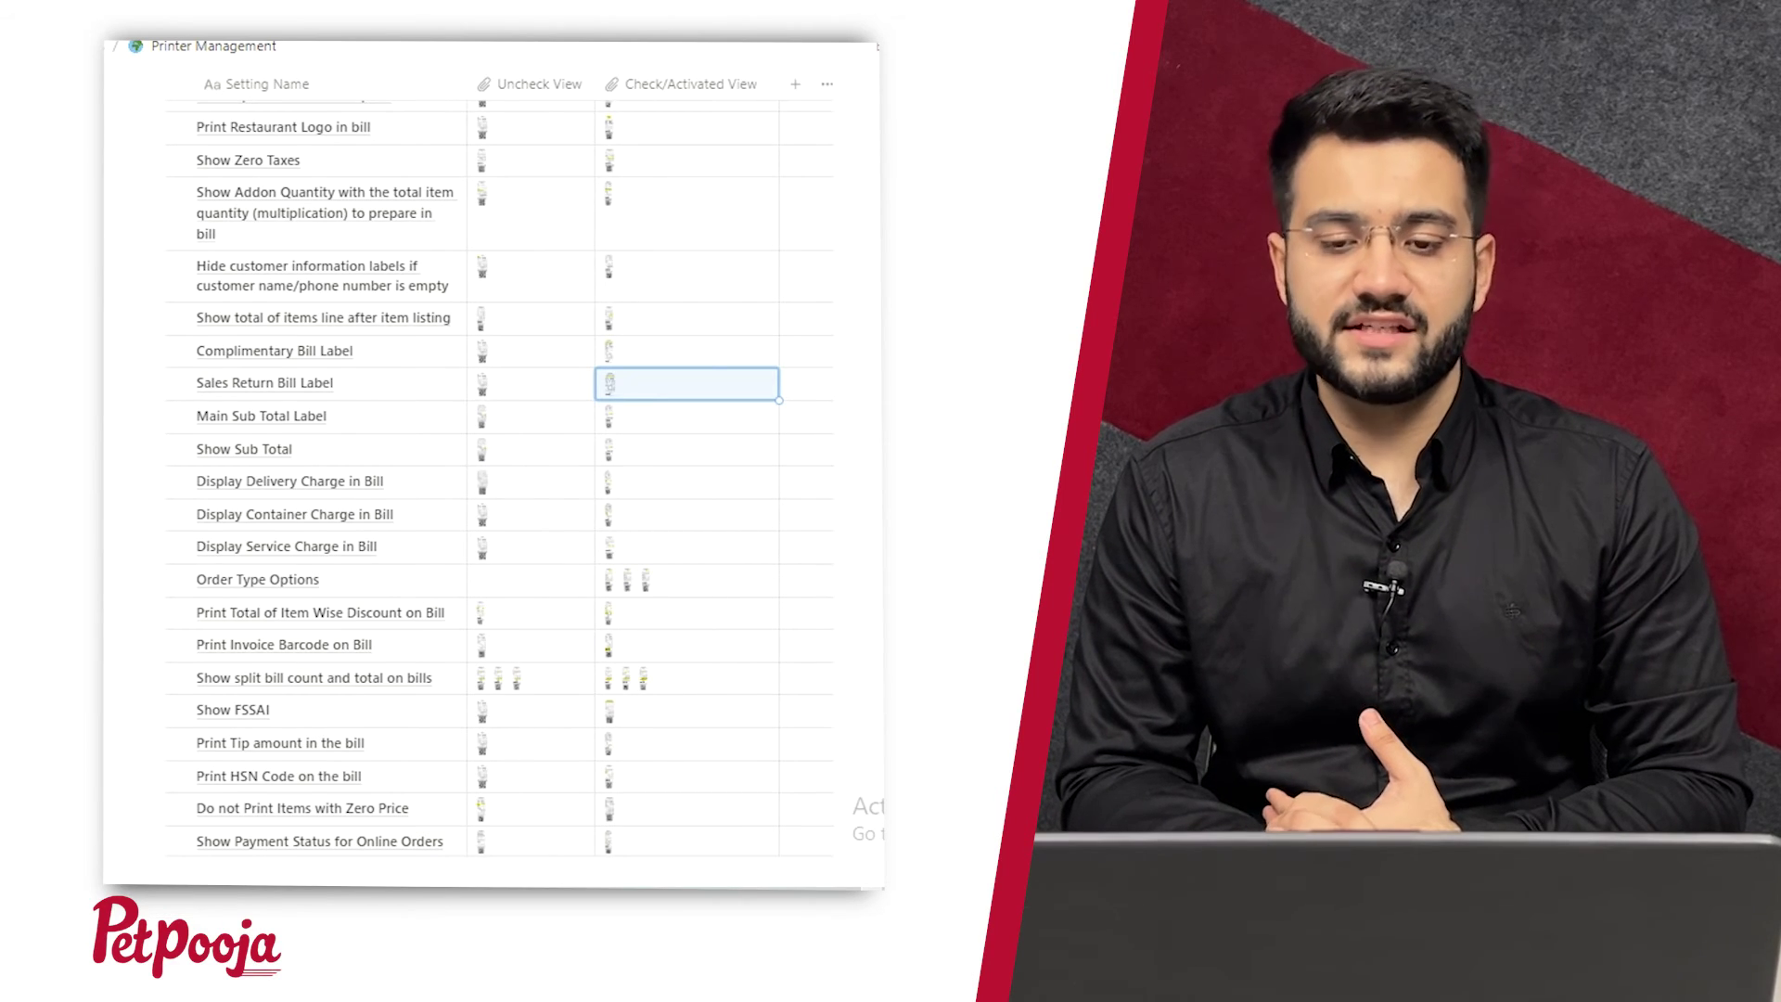
{"action": "scroll", "coordinate": [447, 690], "scroll_direction": "down", "scroll_amount": 3}
{"action": "scroll", "coordinate": [447, 689], "scroll_direction": "down", "scroll_amount": 5}
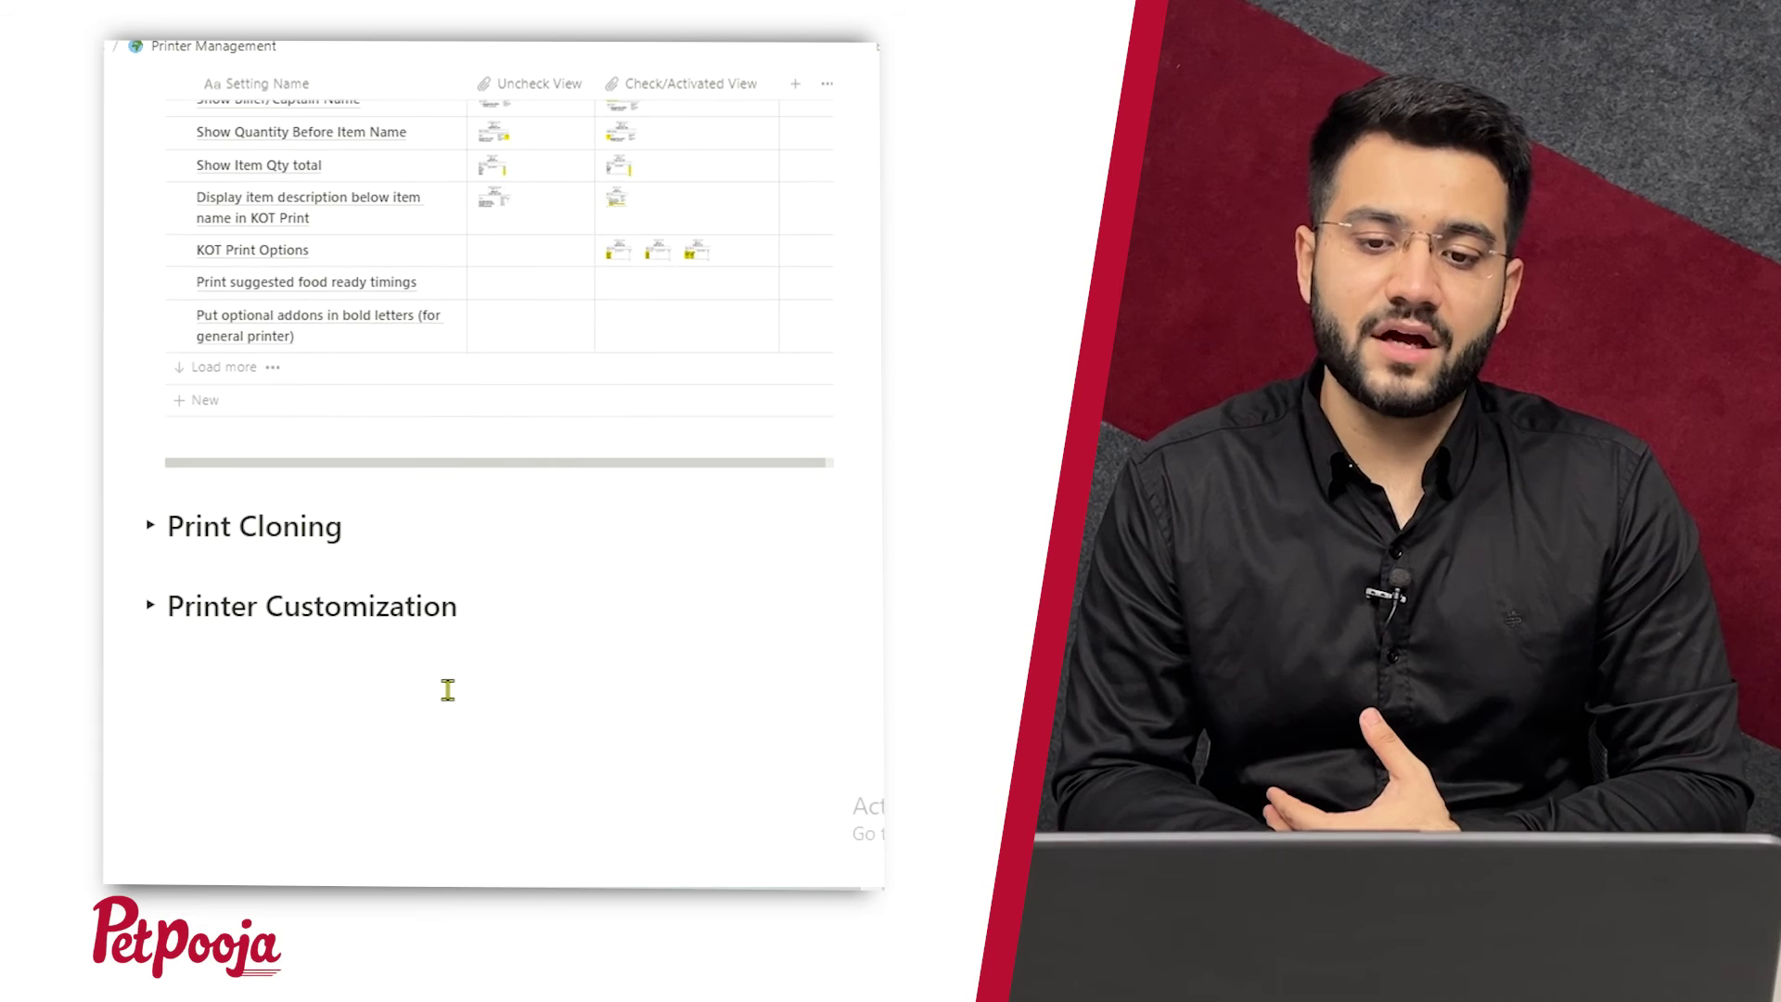
{"action": "scroll", "coordinate": [390, 365], "scroll_direction": "up", "scroll_amount": 8}
{"action": "scroll", "coordinate": [283, 360], "scroll_direction": "up", "scroll_amount": 5}
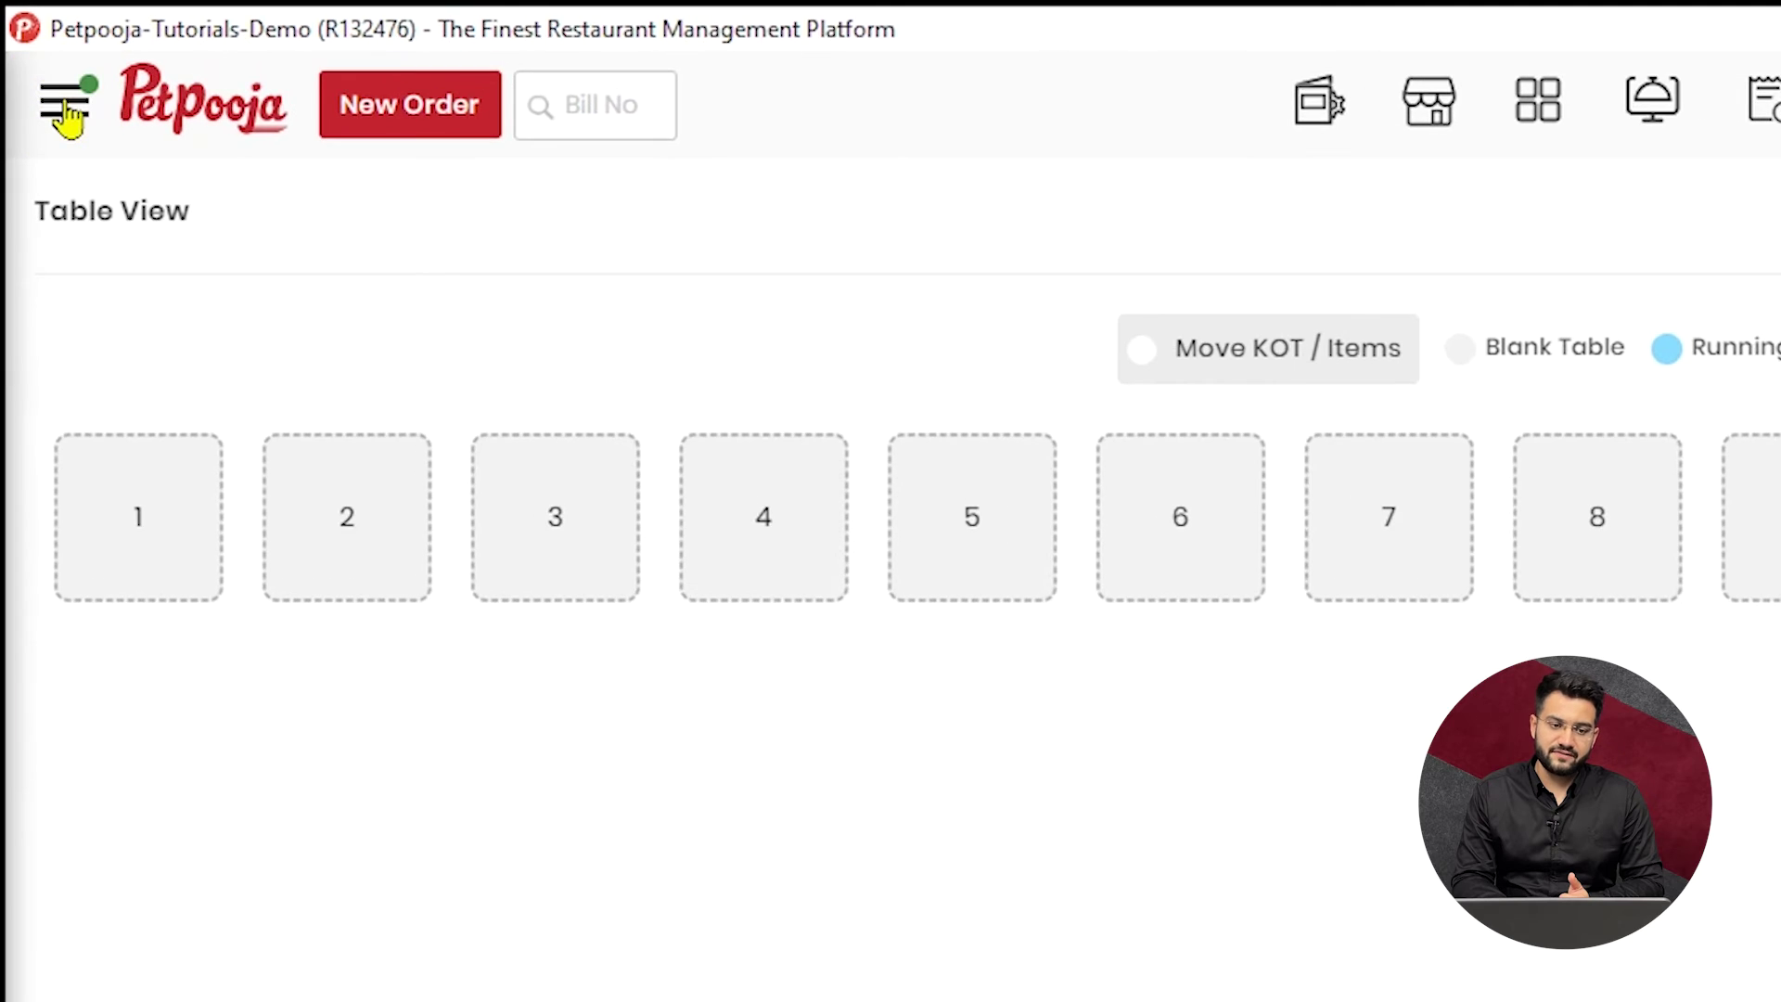
- Switch to the Petpooja desktop POS and open the Test printer's bill assignment from the Bill / KOT Print configuration
{"action": "left_click", "coordinate": [67, 118]}
{"action": "left_click", "coordinate": [316, 351]}
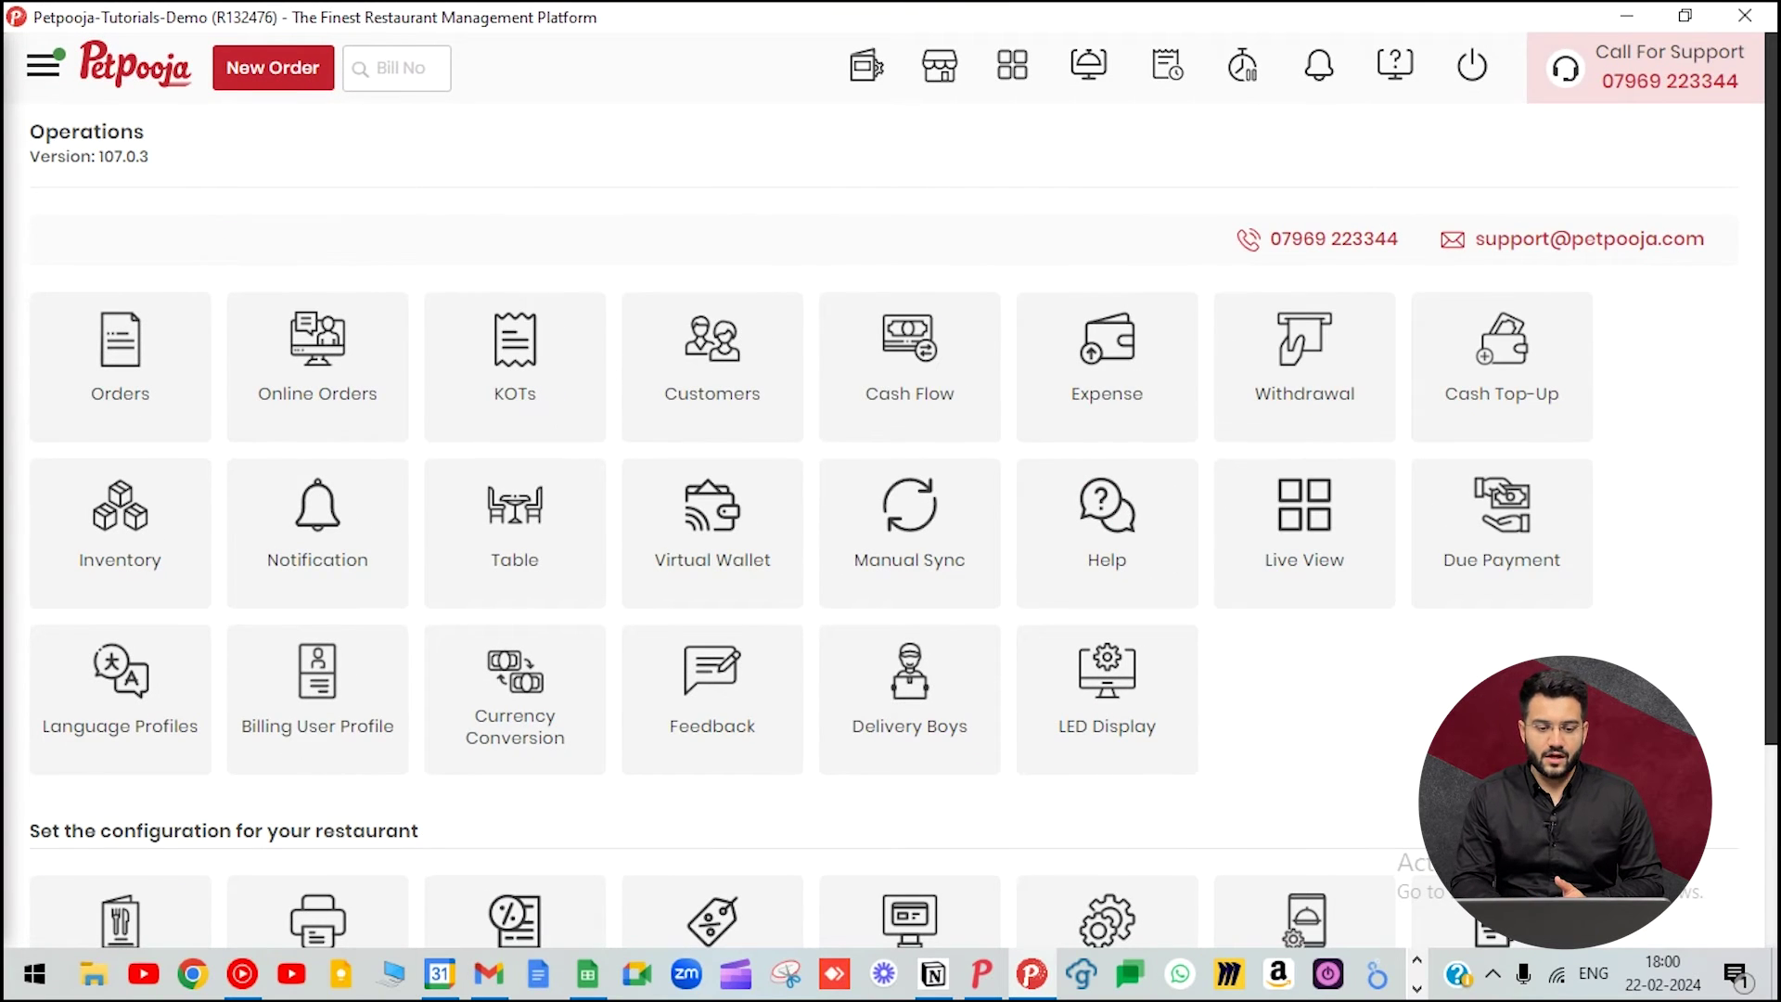
{"action": "scroll", "coordinate": [312, 519], "scroll_direction": "down", "scroll_amount": 3}
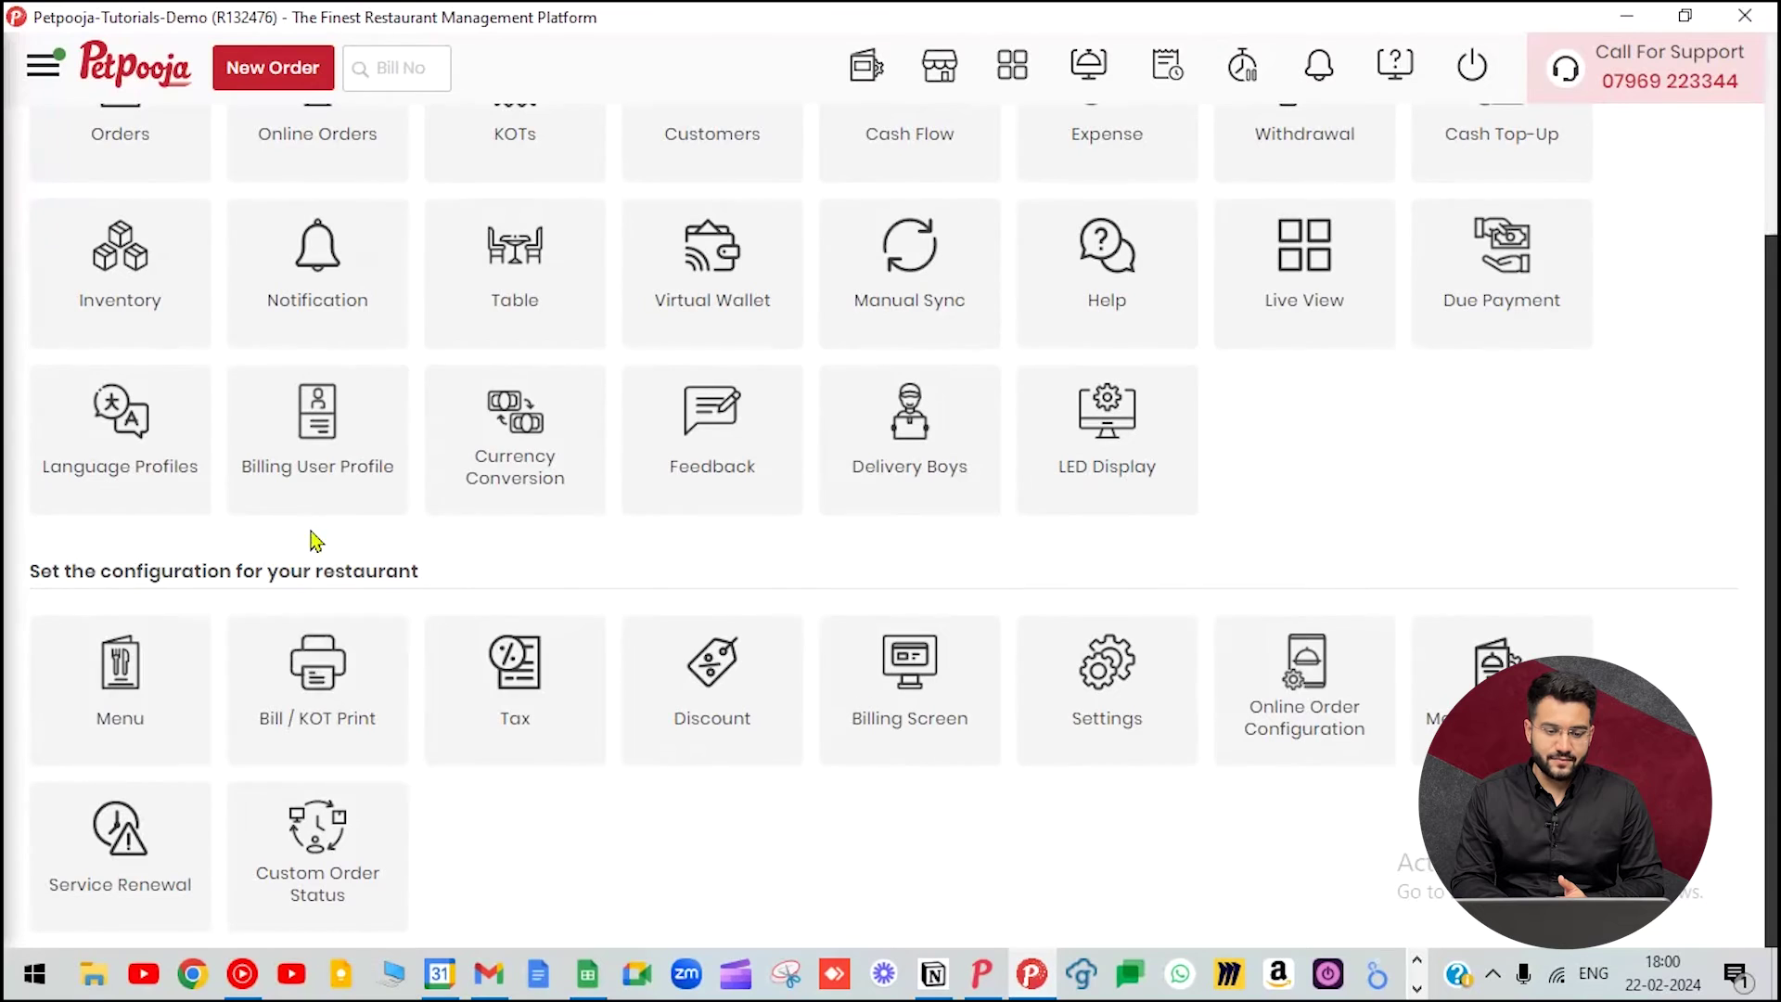
{"action": "left_click", "coordinate": [329, 675]}
{"action": "left_click", "coordinate": [88, 313]}
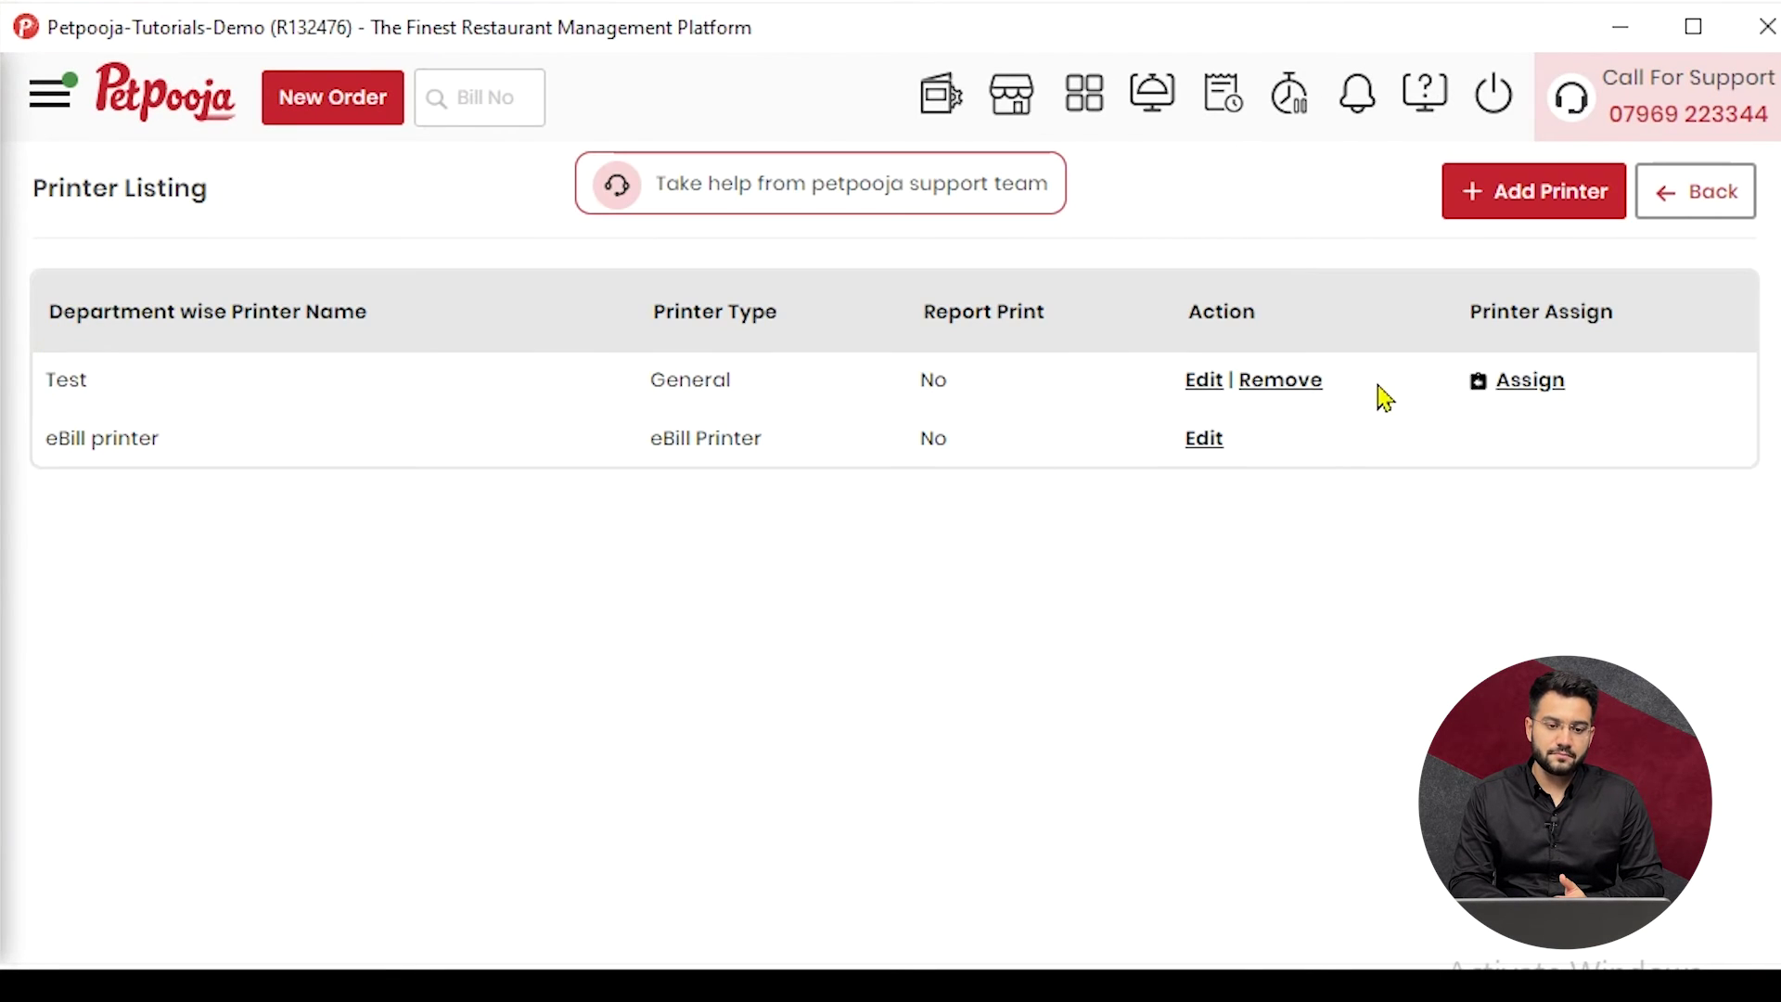
{"action": "left_click", "coordinate": [1552, 390]}
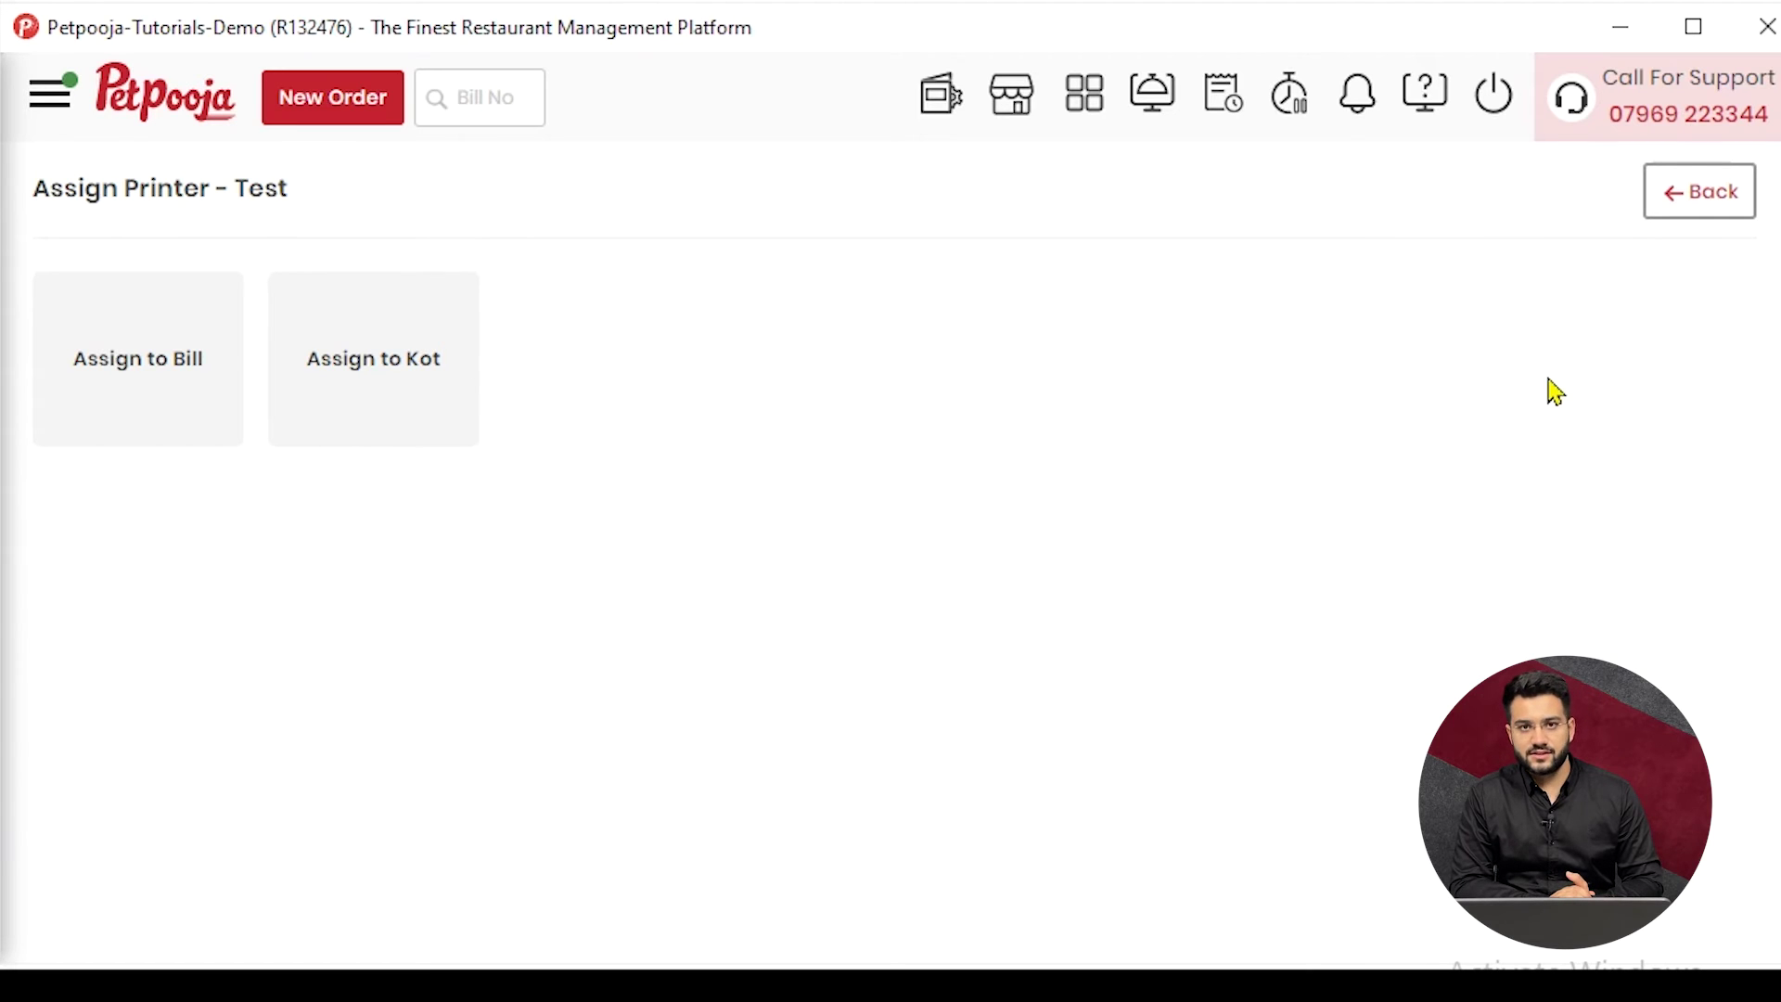
{"action": "left_click", "coordinate": [219, 397]}
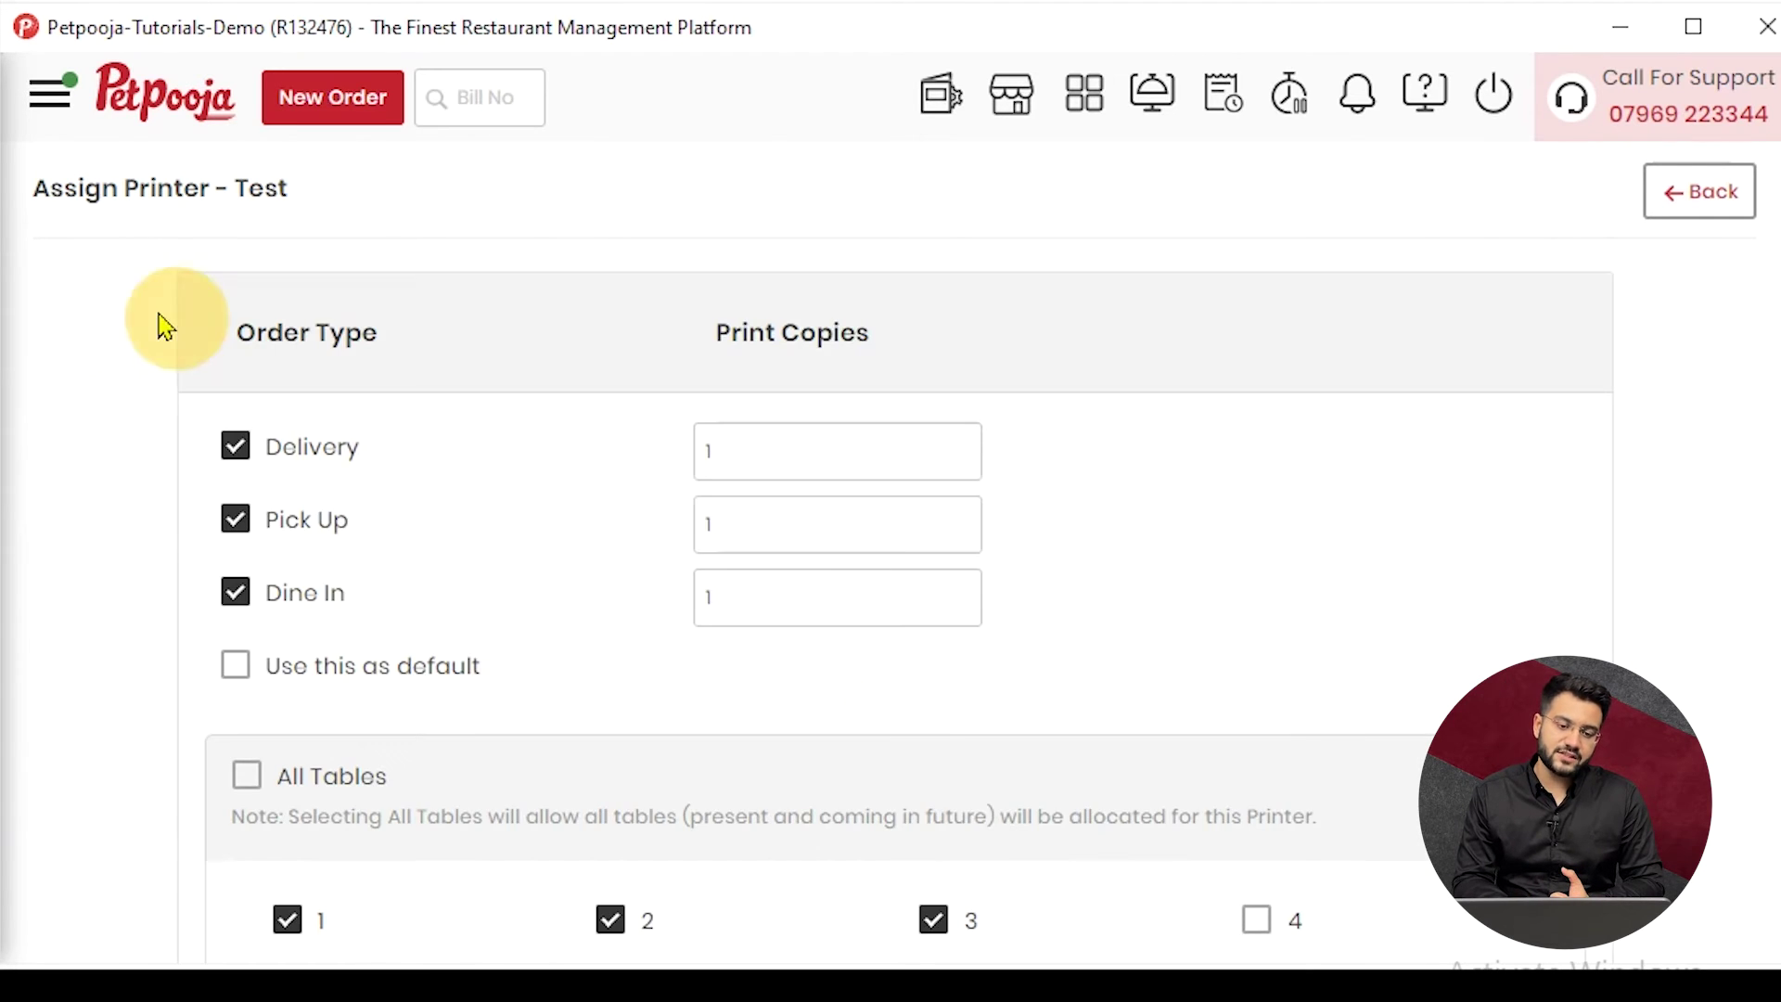
- Switch the Pick Up order type off and on again, and make the Test printer the default for bills
{"action": "scroll", "coordinate": [231, 353], "scroll_direction": "down", "scroll_amount": 2}
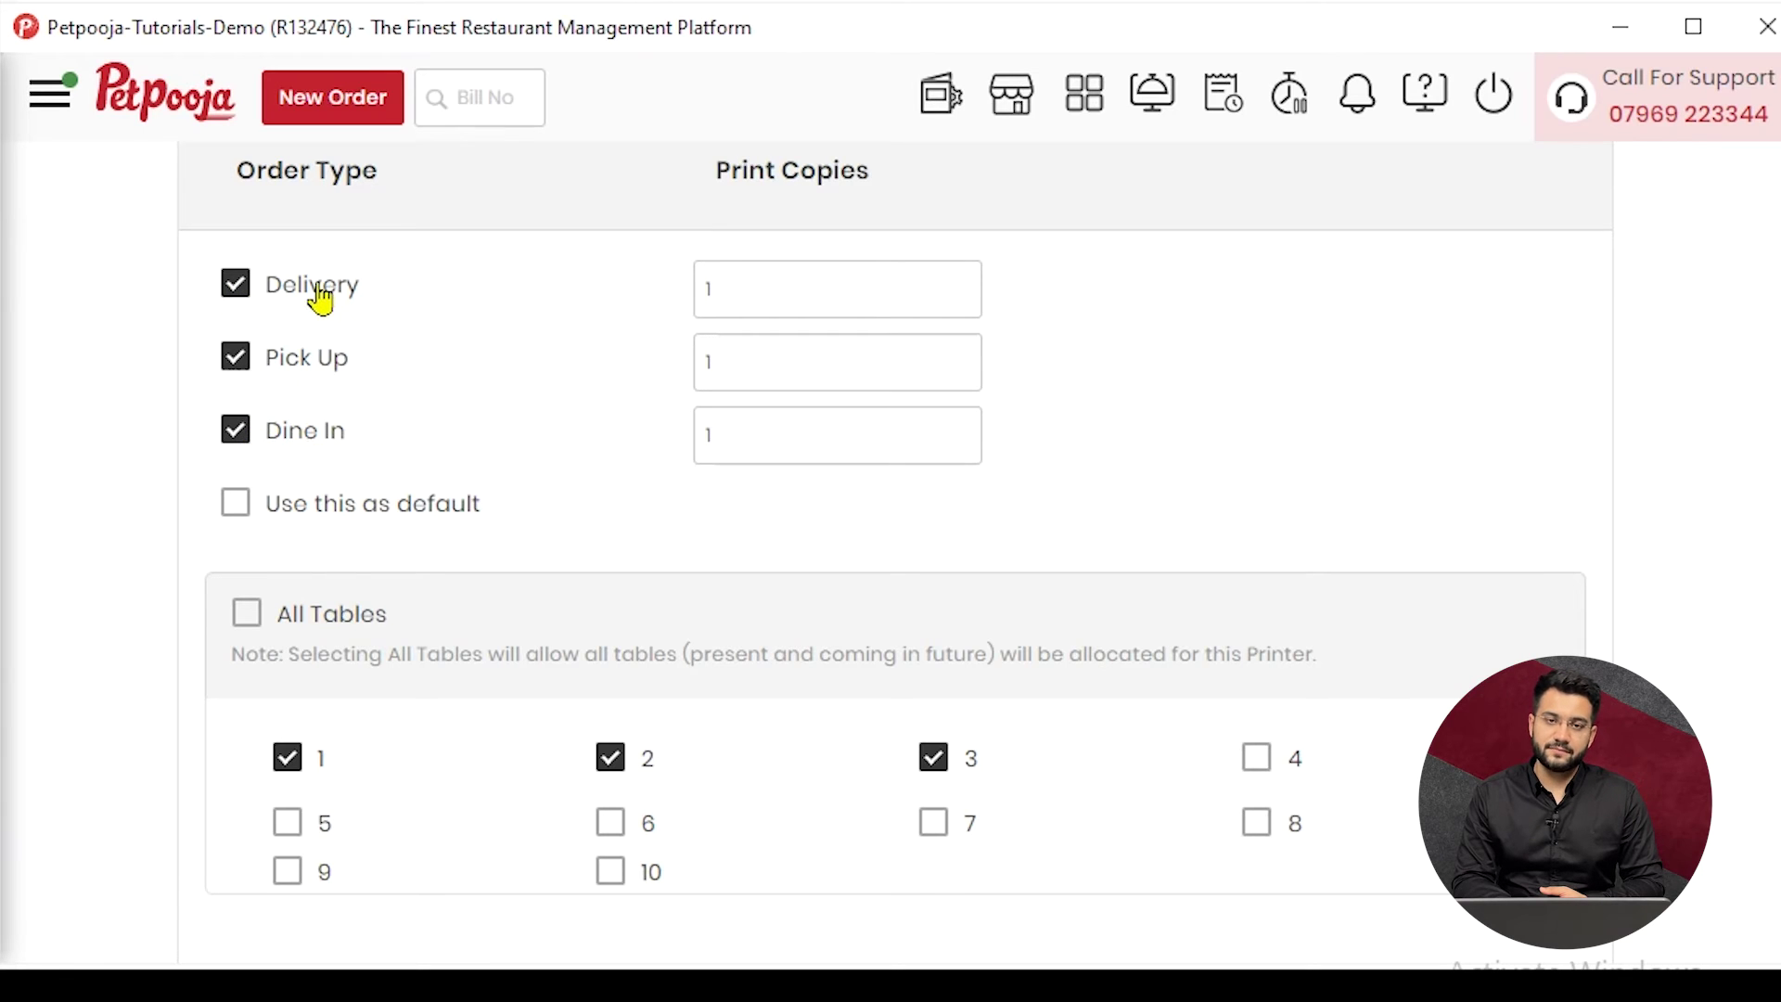
{"action": "left_click", "coordinate": [240, 360]}
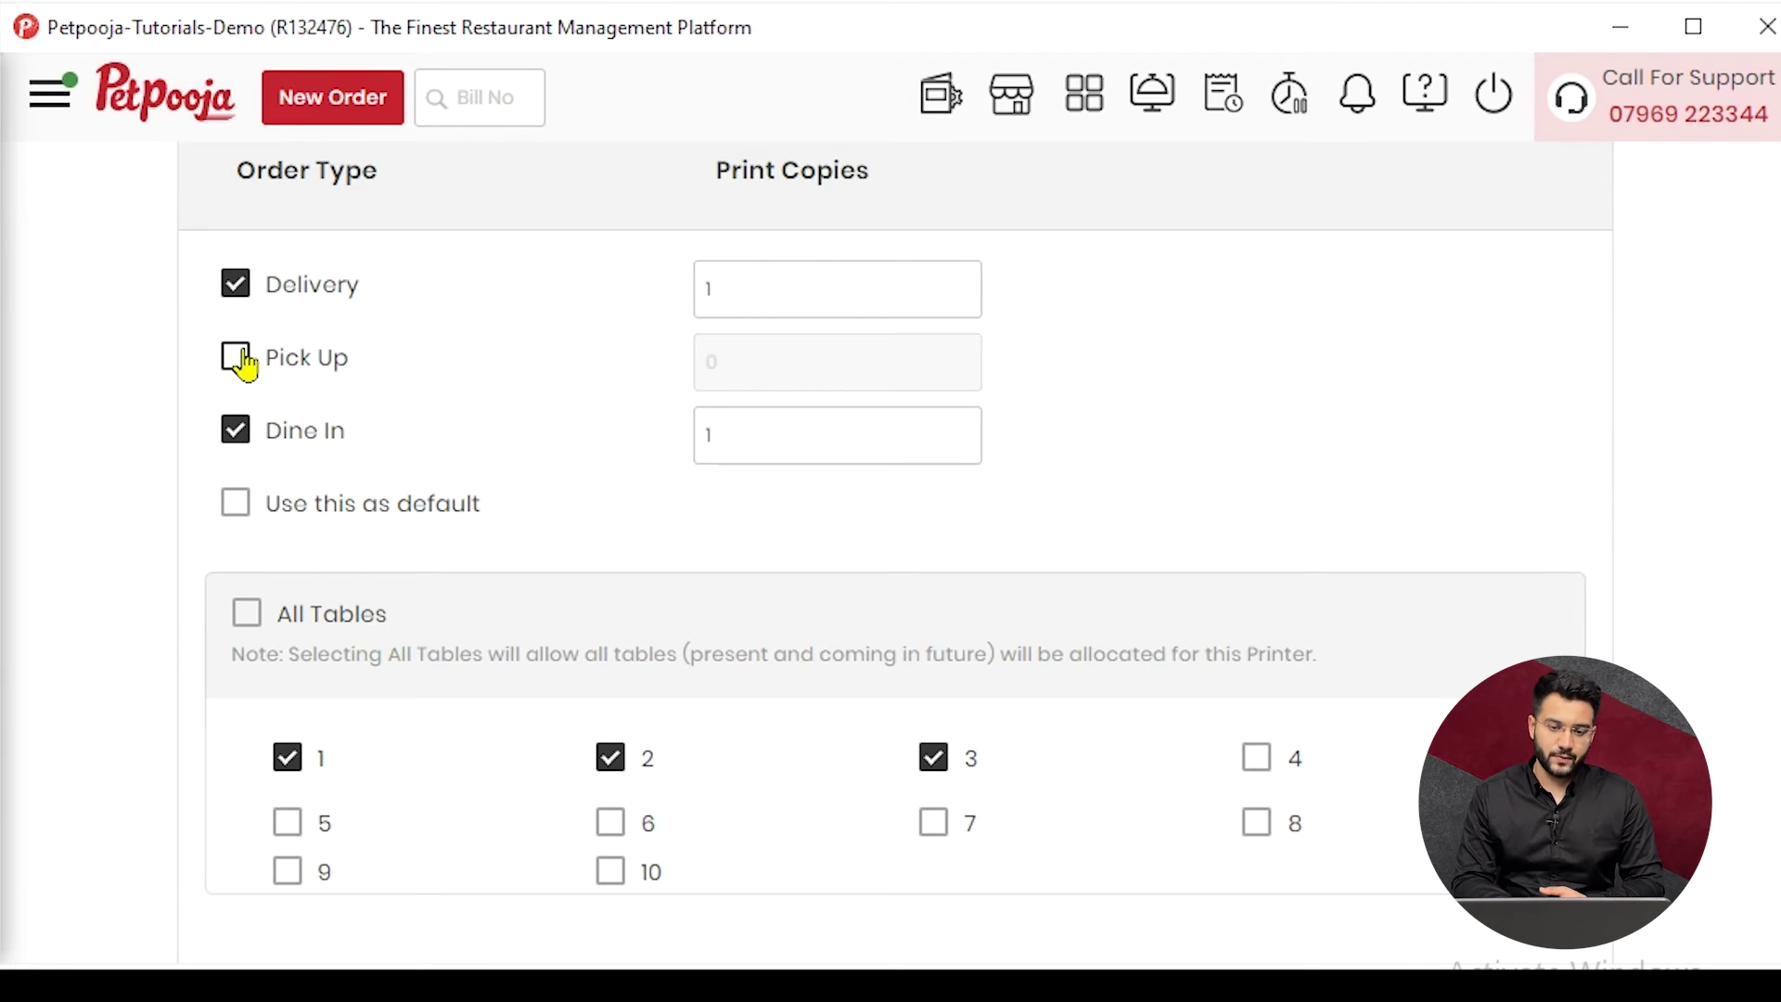
{"action": "left_click", "coordinate": [239, 360]}
{"action": "left_click", "coordinate": [811, 265]}
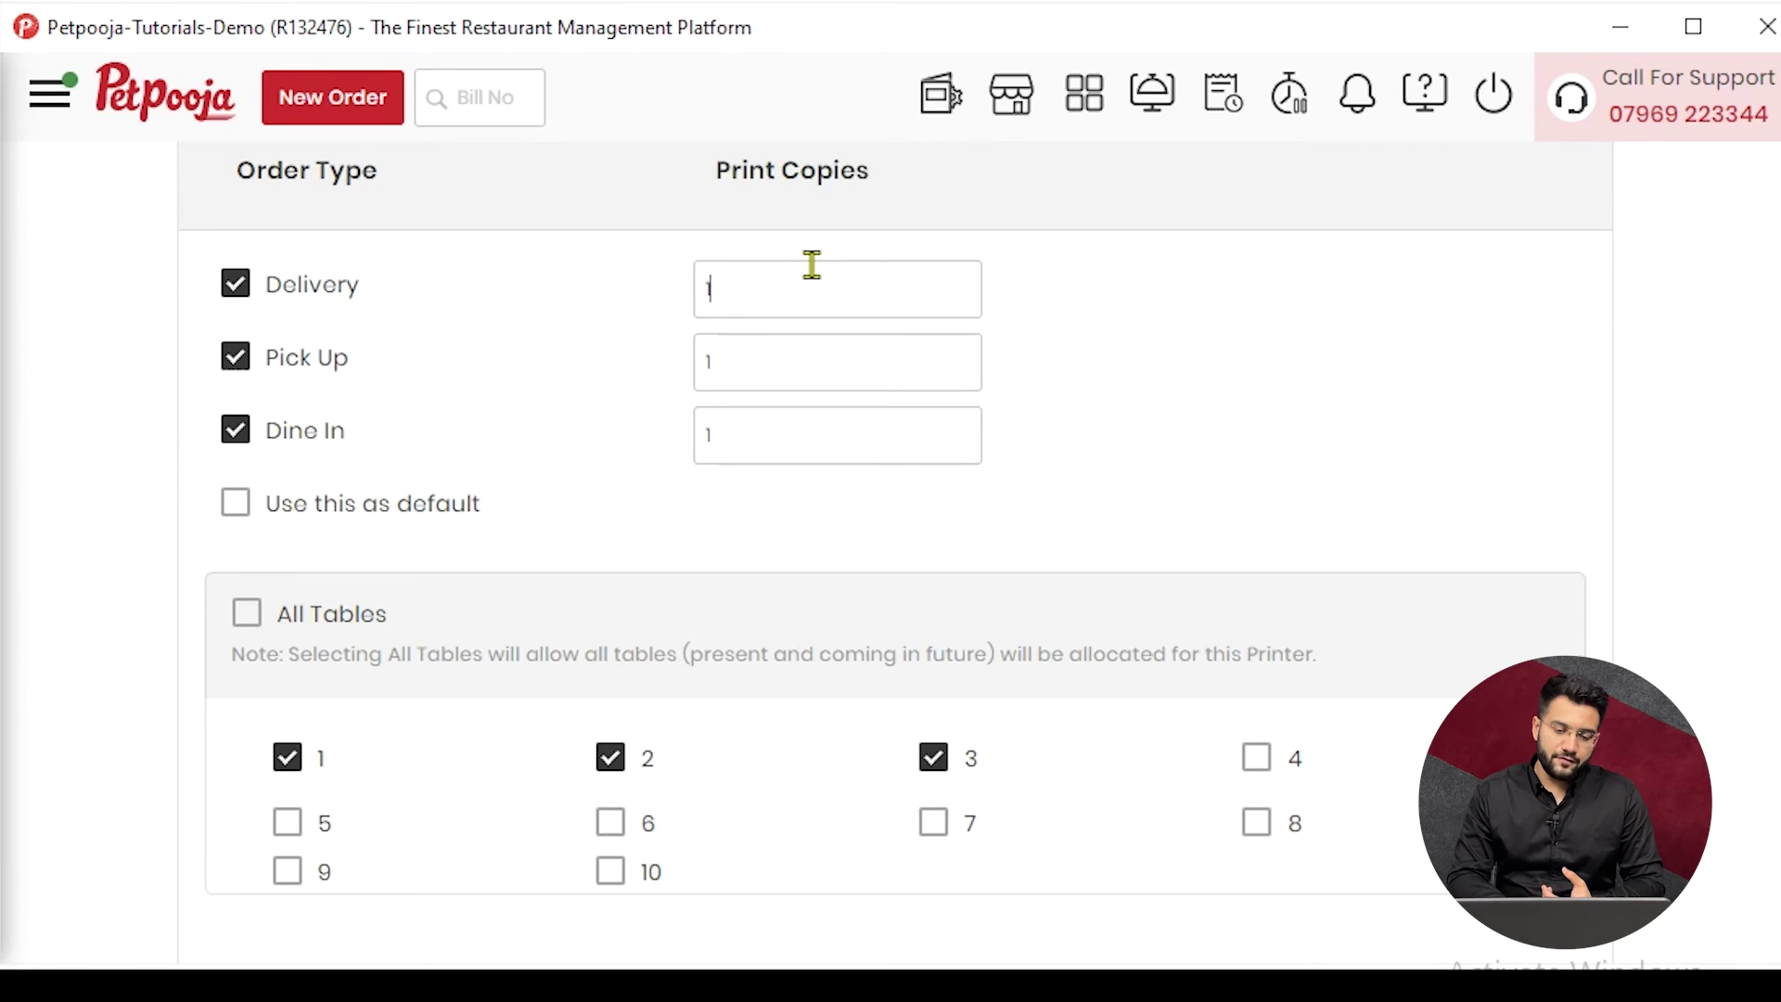
{"action": "left_click", "coordinate": [236, 504]}
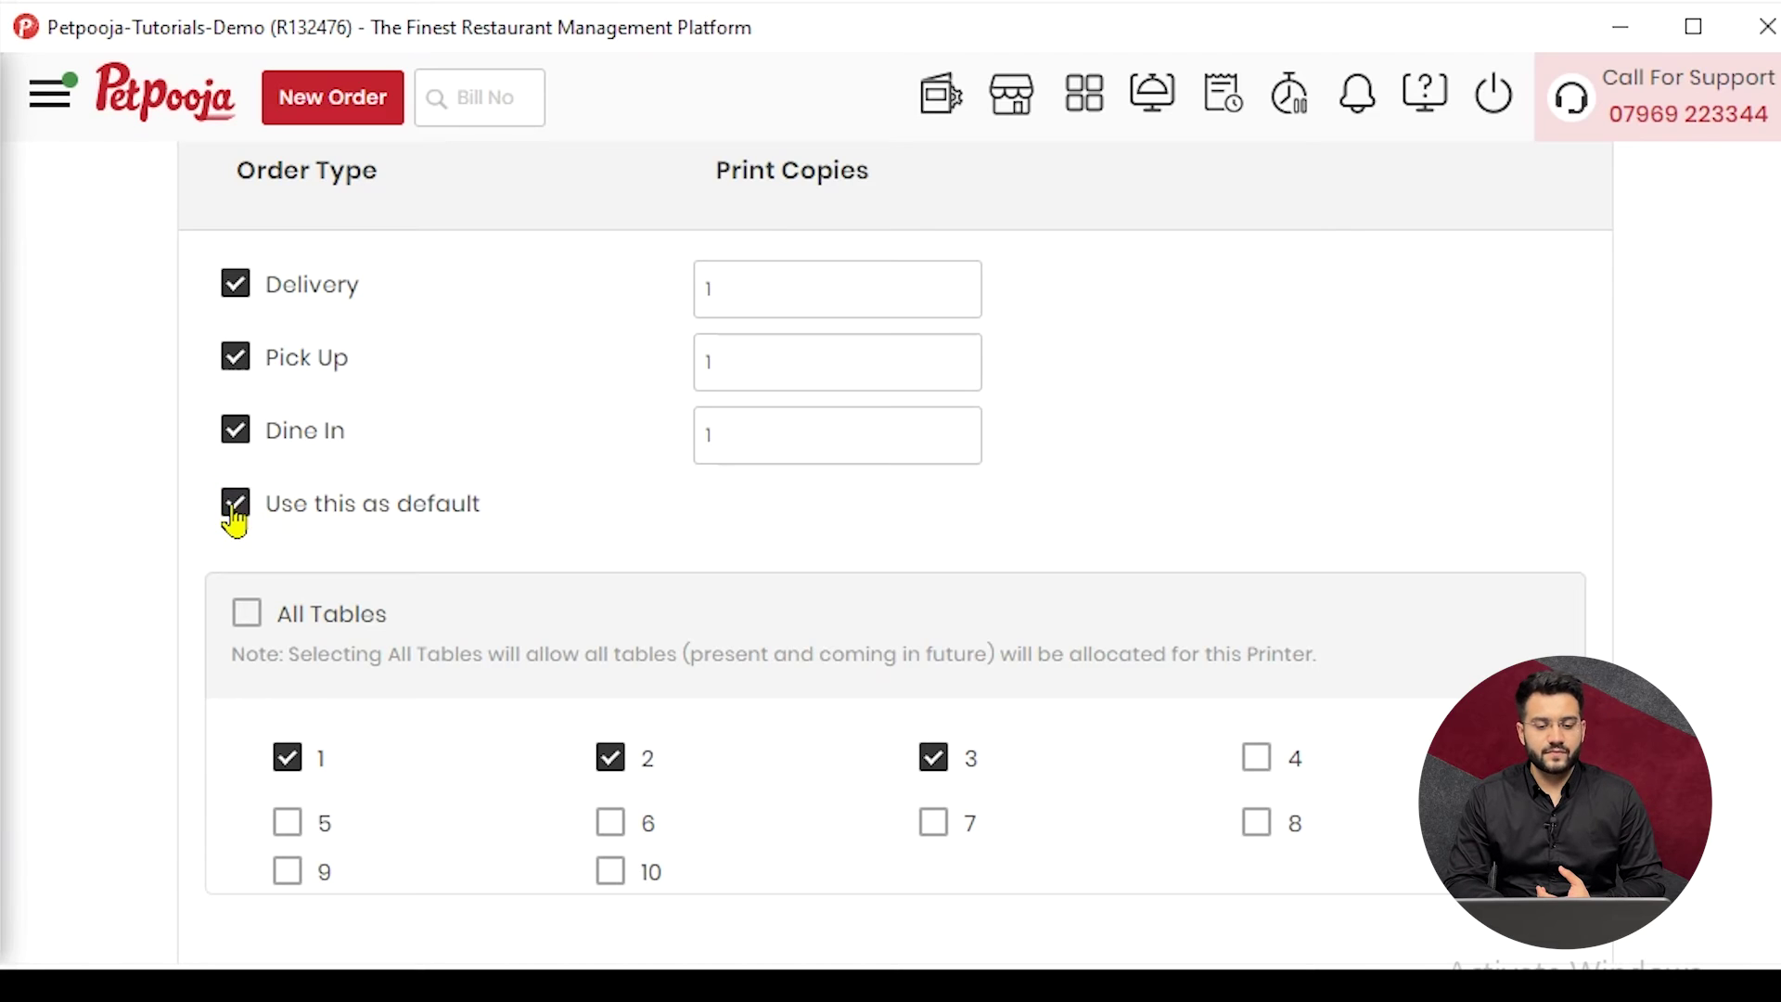
- Try All Tables on and off for the bill assignment, and add tables 4 and 5 individually
{"action": "left_click", "coordinate": [247, 612]}
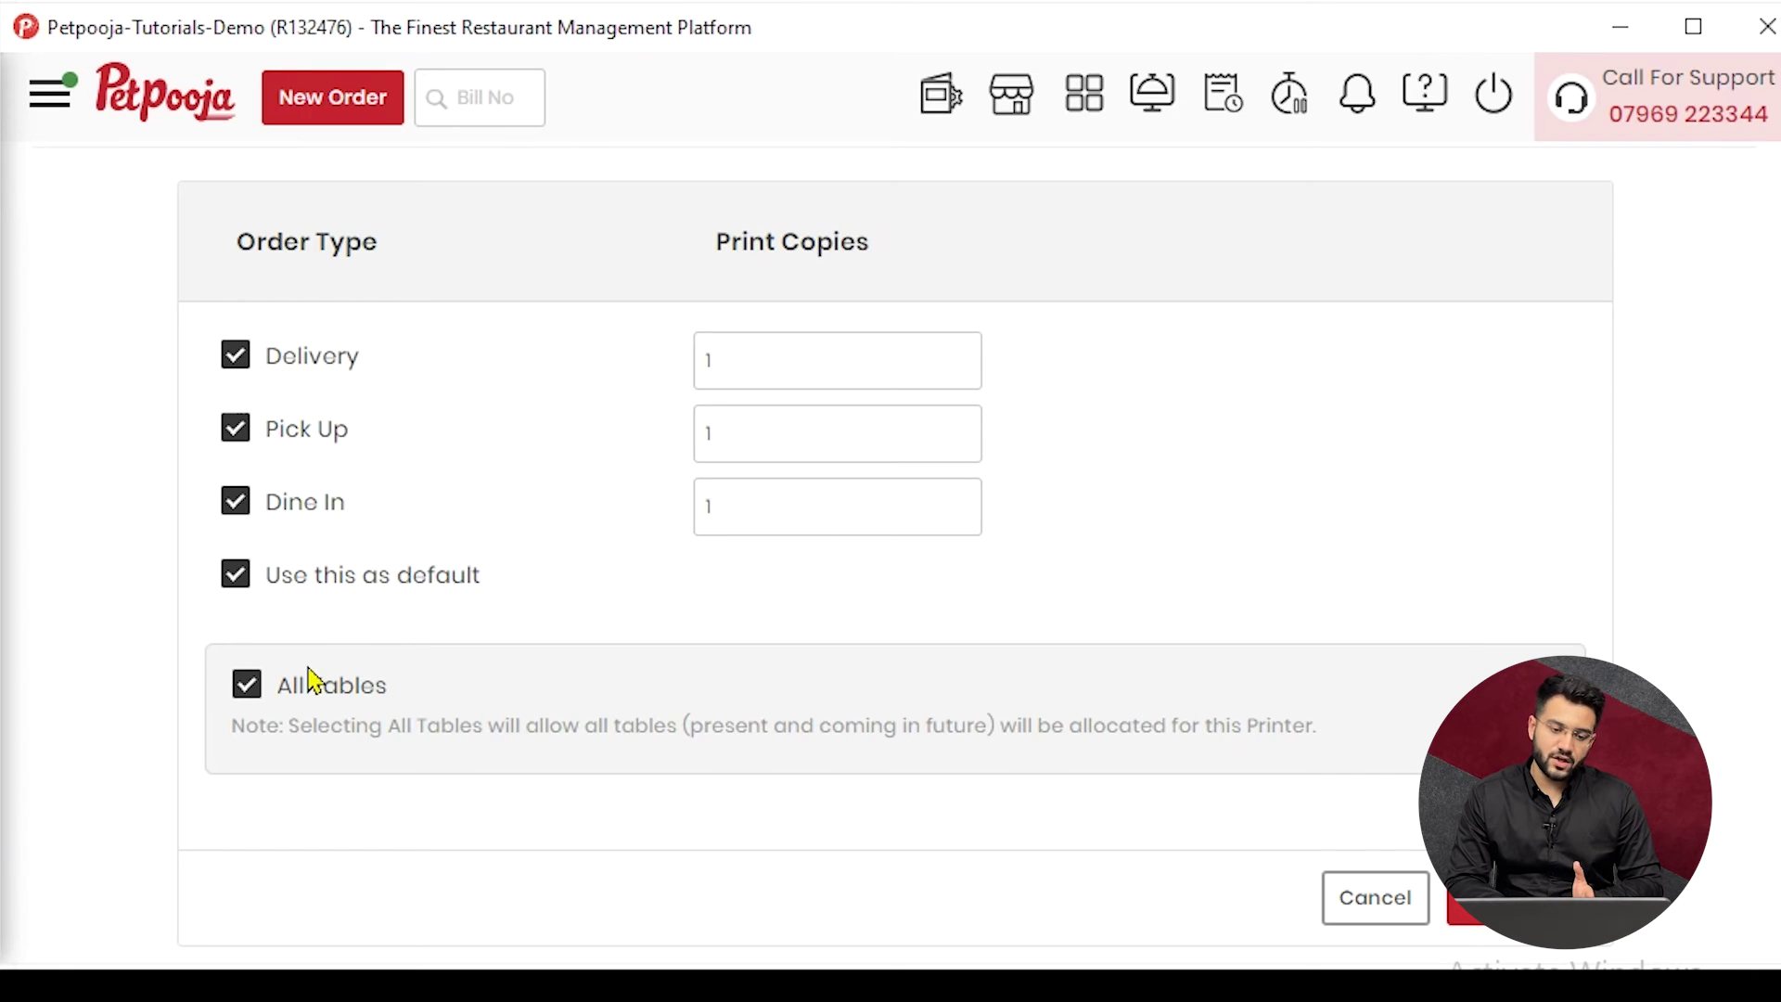
{"action": "left_click", "coordinate": [307, 695]}
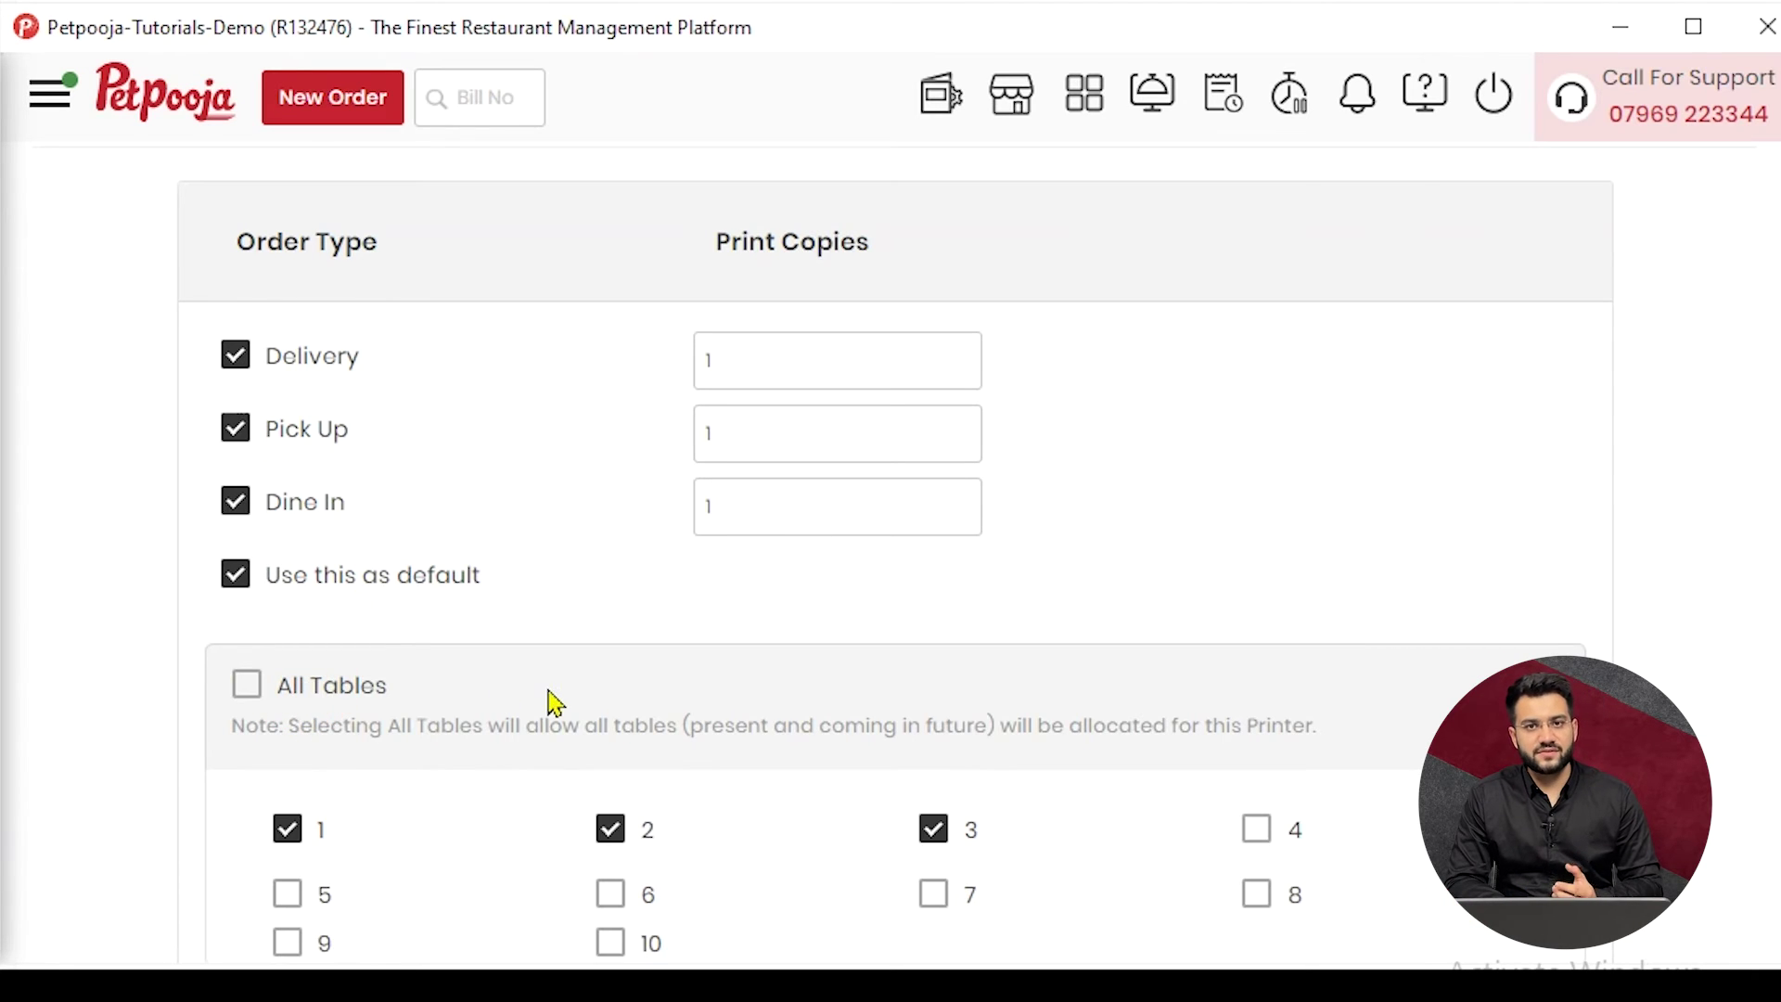
{"action": "scroll", "coordinate": [557, 703], "scroll_direction": "down", "scroll_amount": 3}
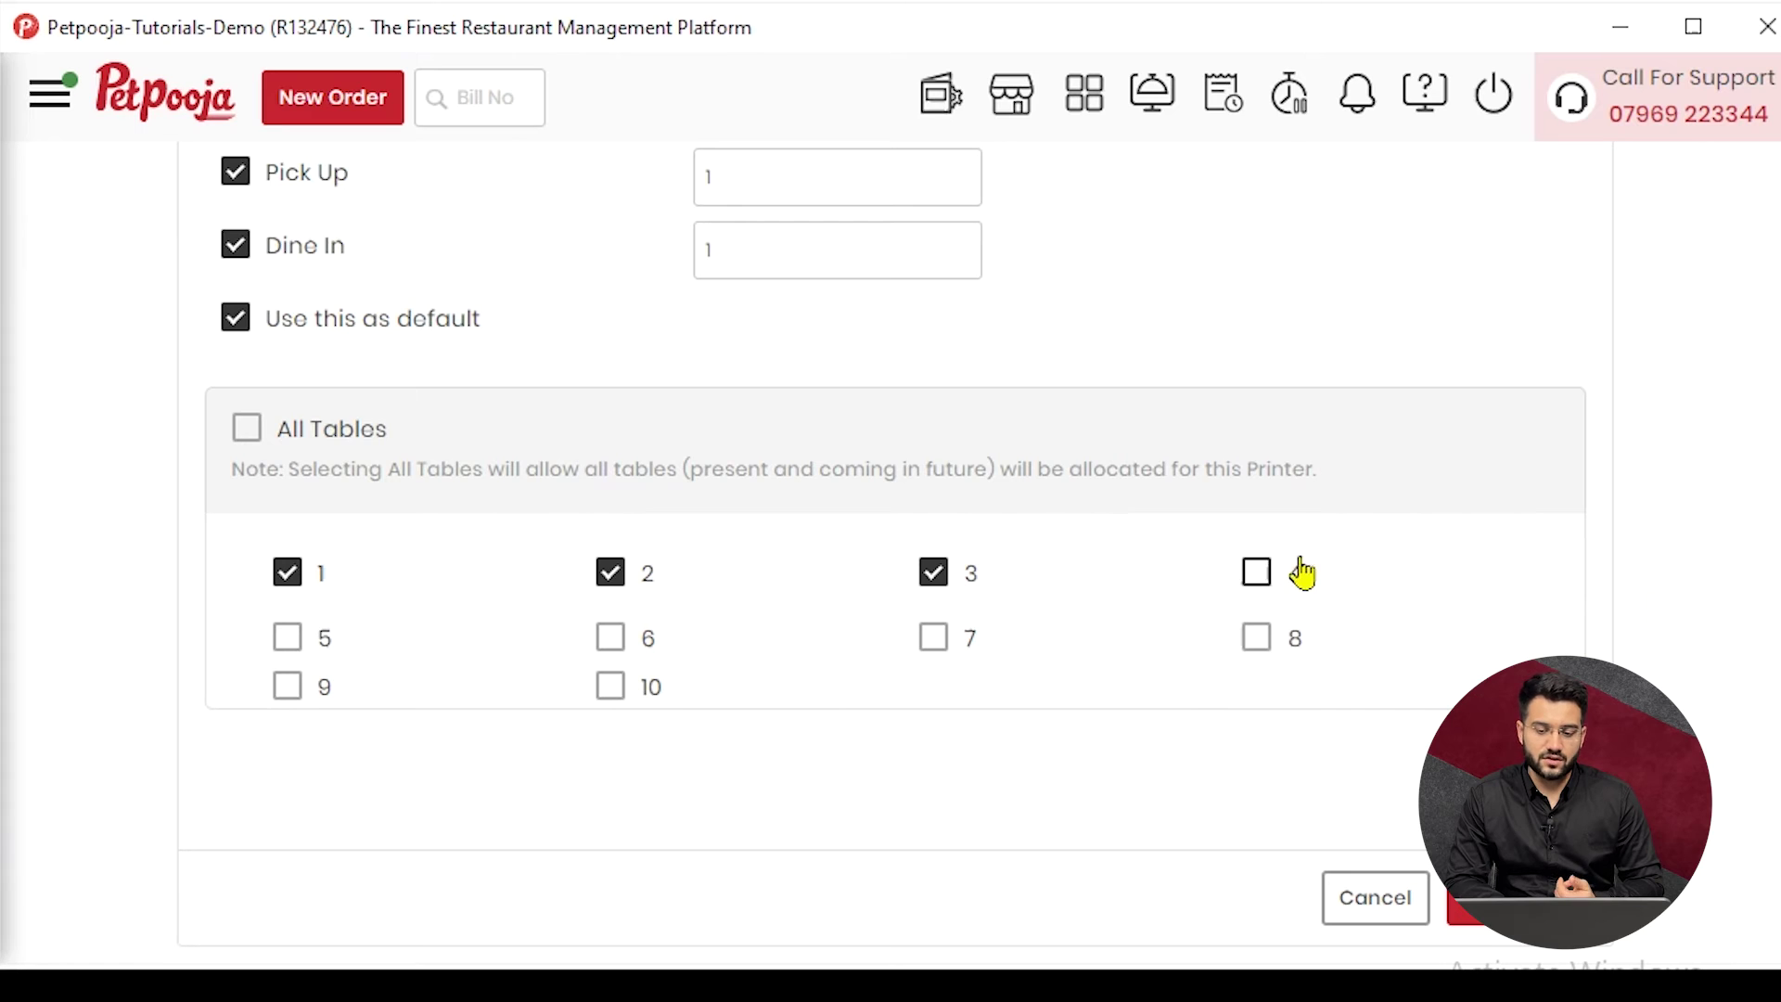
{"action": "left_click", "coordinate": [1278, 580]}
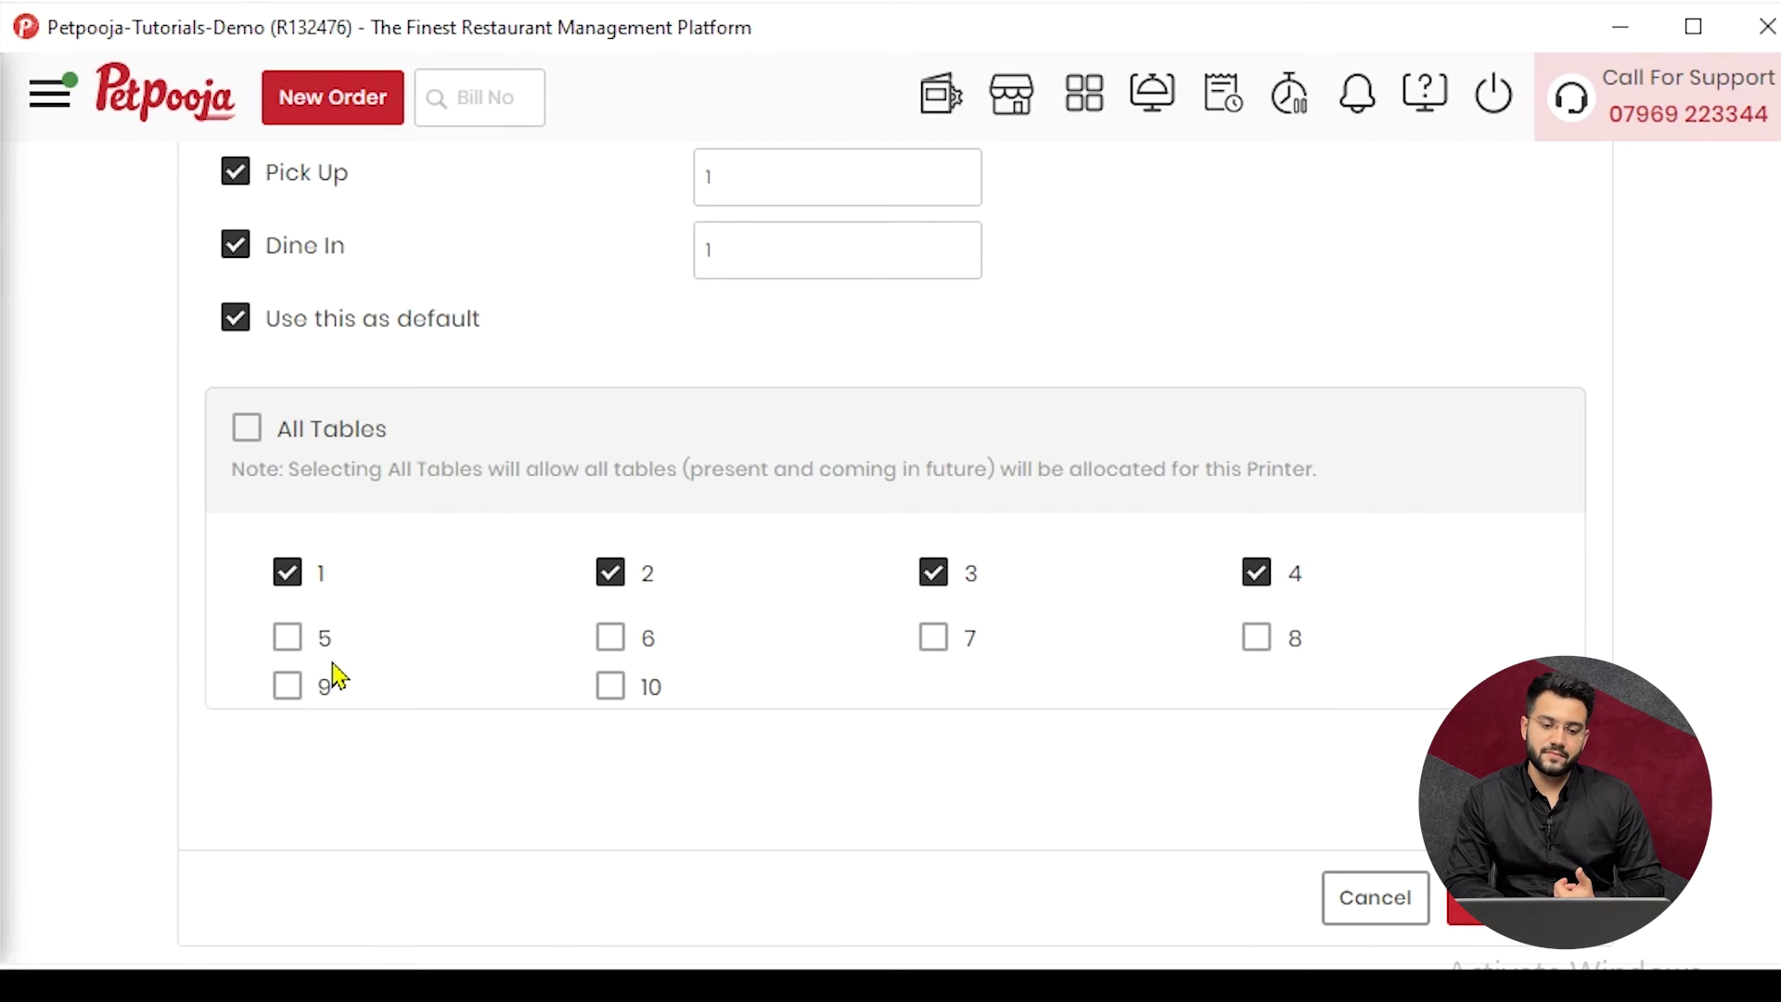
{"action": "left_click", "coordinate": [306, 641]}
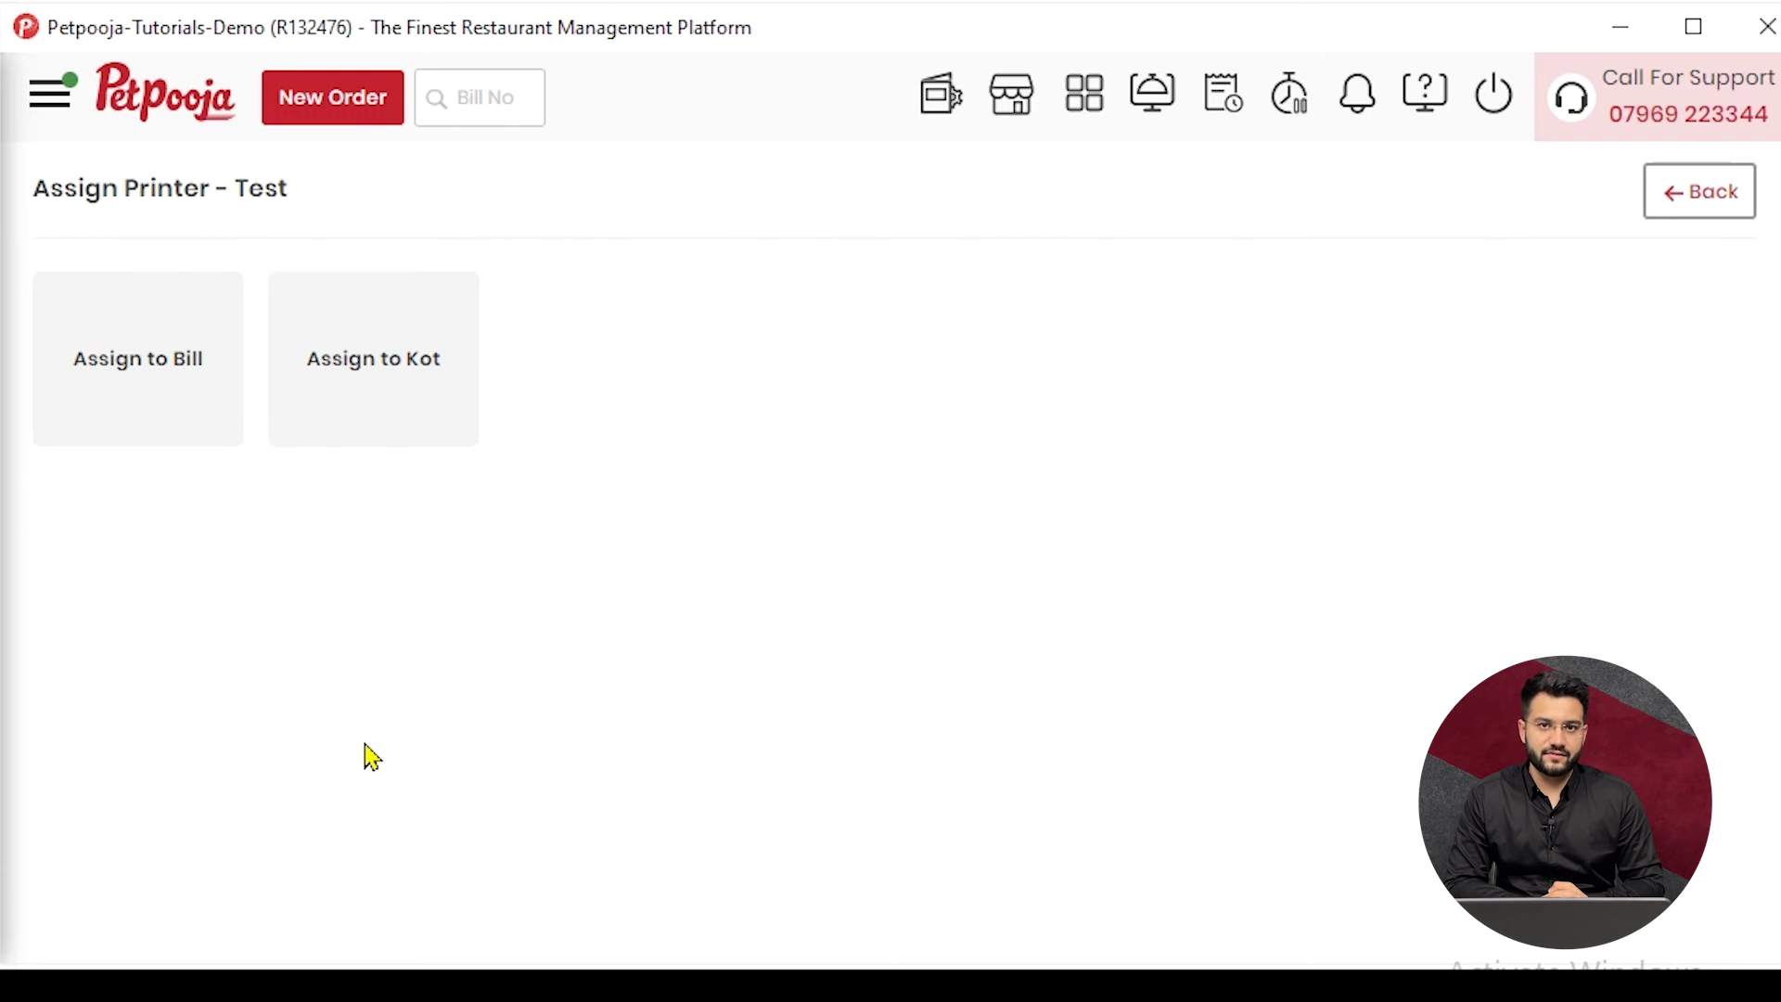
- Open the Test printer's KOT assignment, clear its categories and items through All Categories, and select only the Pizza category
{"action": "left_click", "coordinate": [389, 364]}
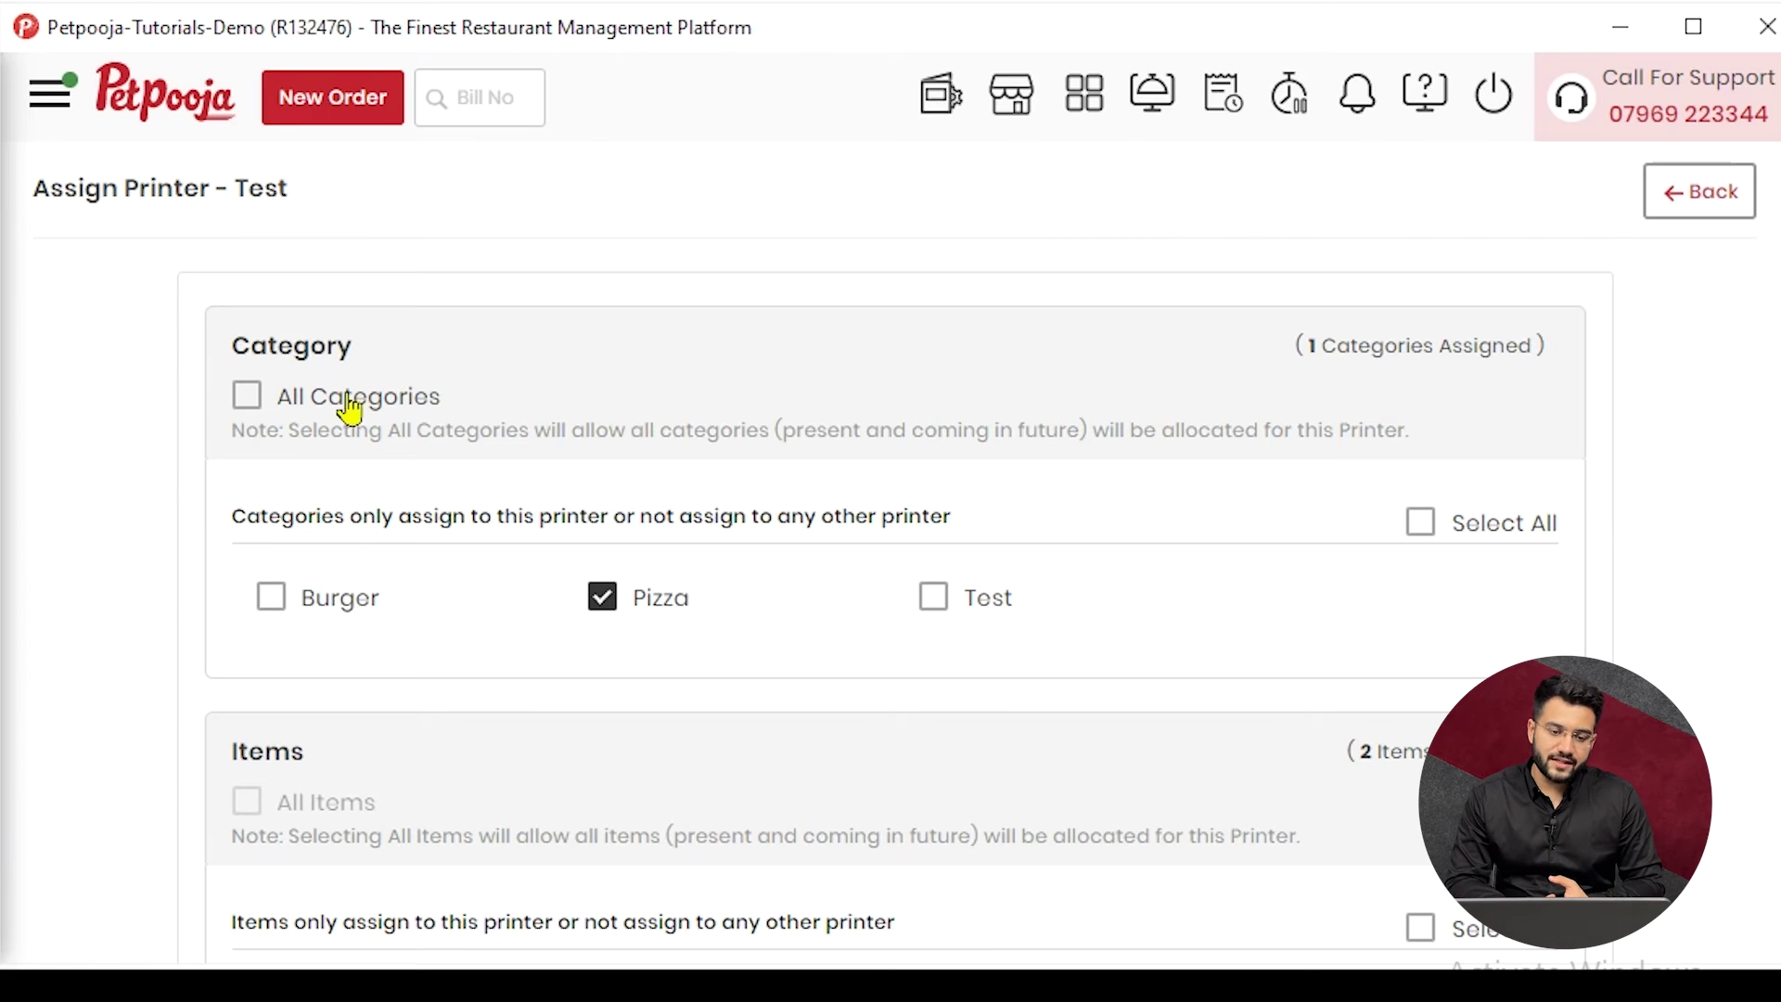
{"action": "left_click", "coordinate": [318, 404]}
{"action": "left_click", "coordinate": [329, 408]}
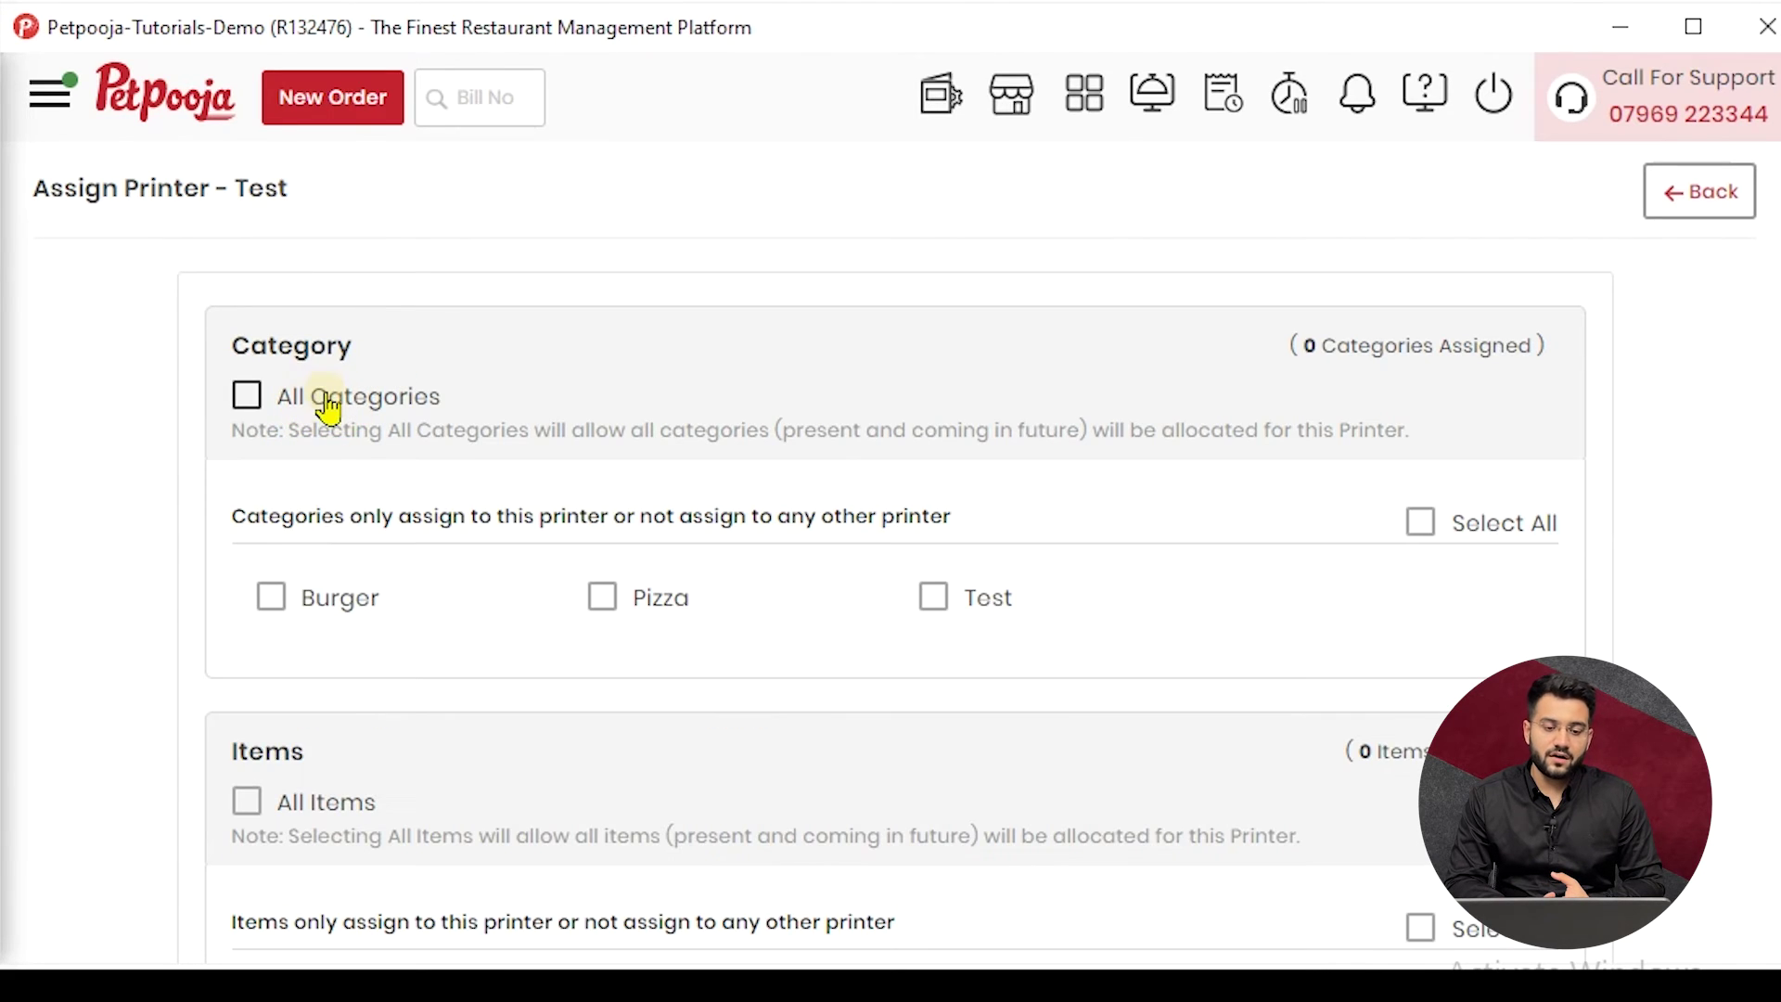
{"action": "left_click", "coordinate": [670, 612]}
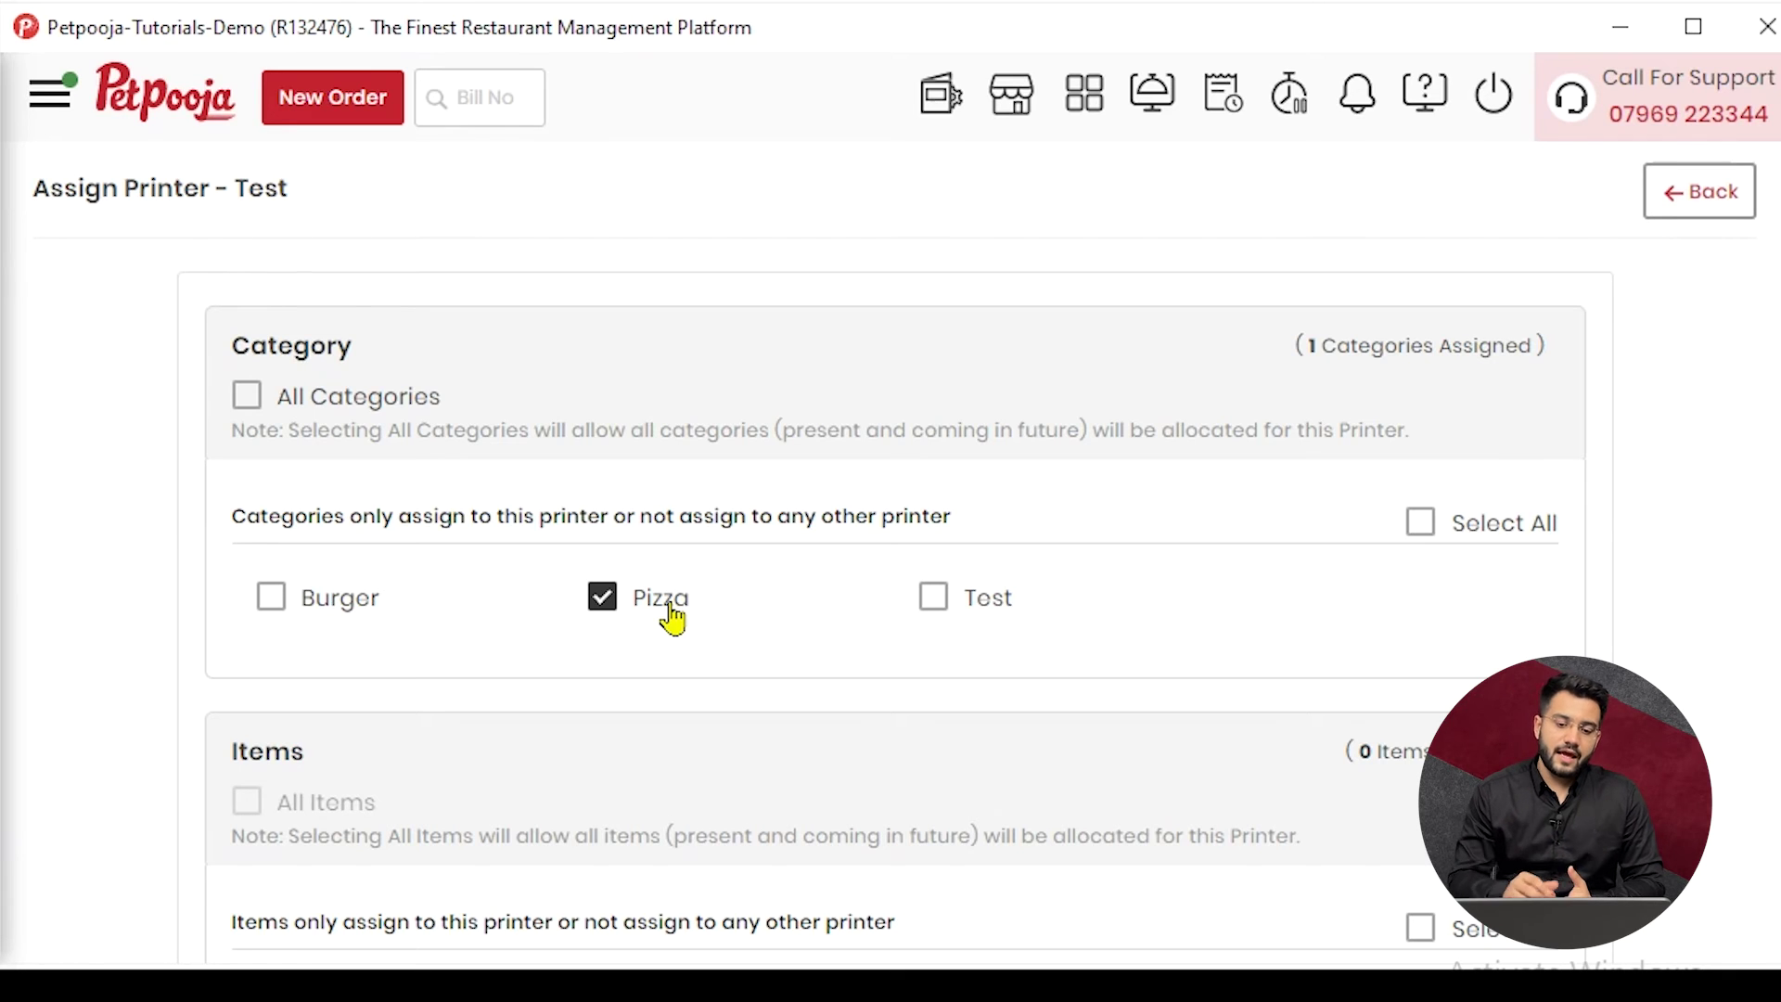
{"action": "scroll", "coordinate": [668, 612], "scroll_direction": "down", "scroll_amount": 2}
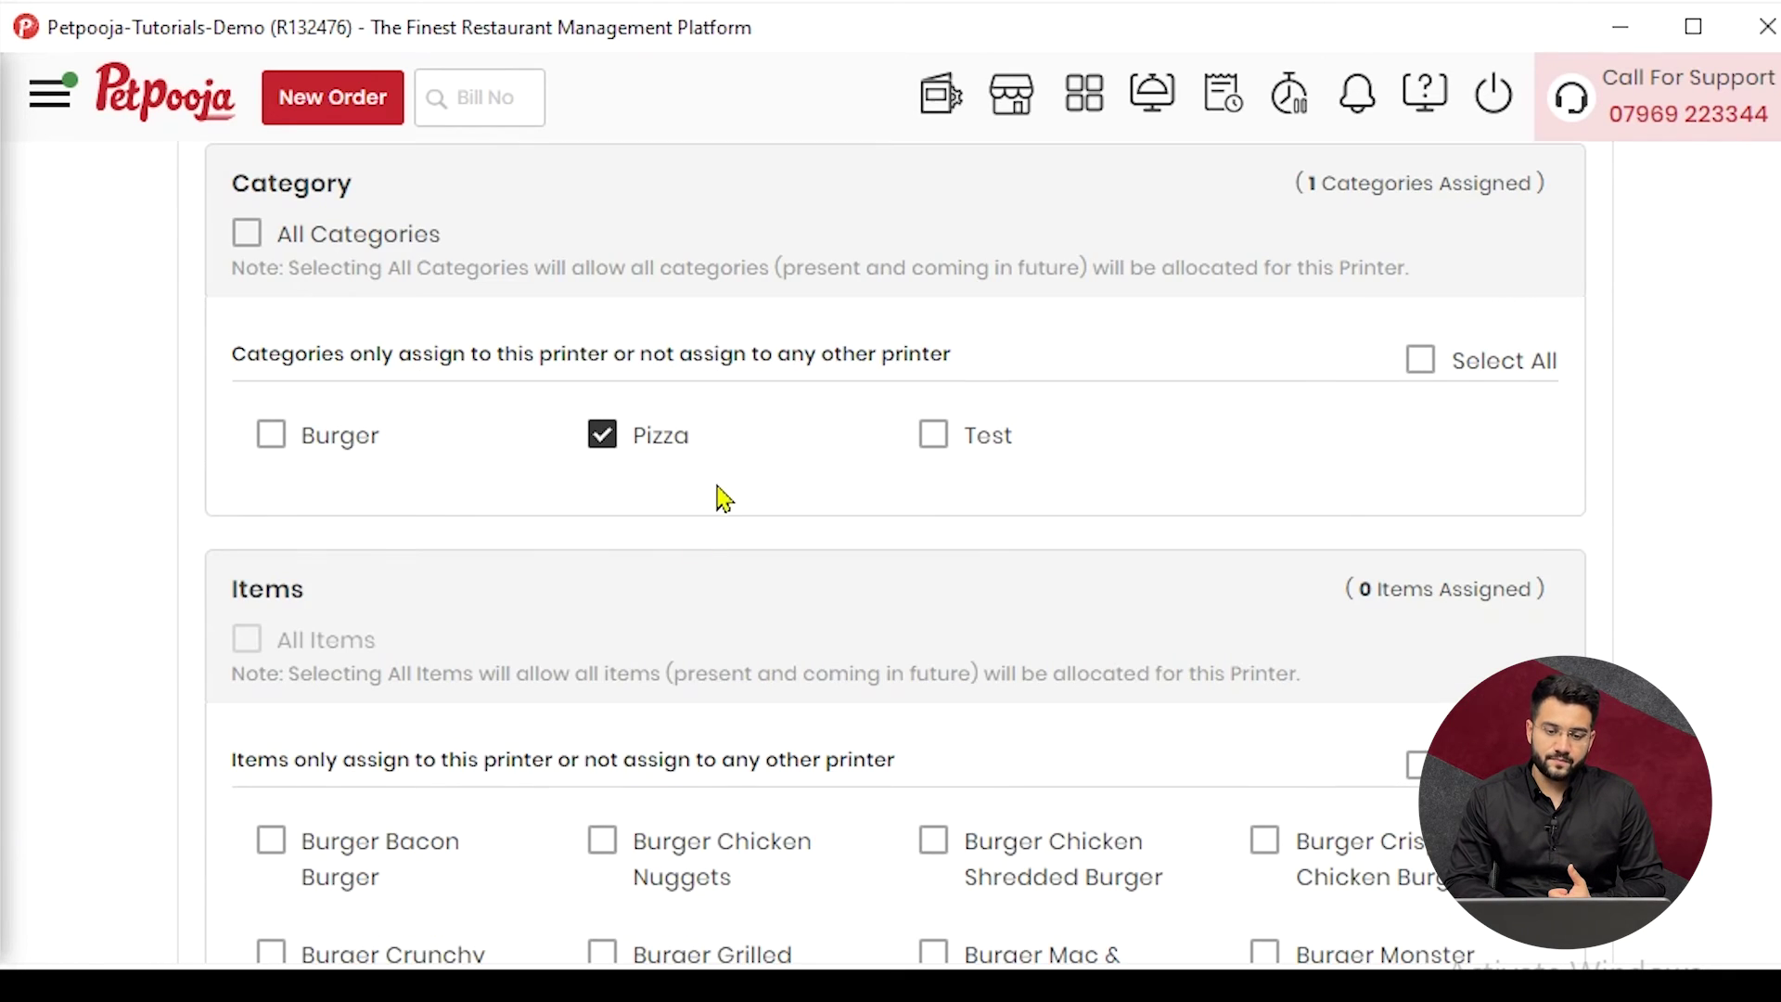
{"action": "scroll", "coordinate": [726, 494], "scroll_direction": "down", "scroll_amount": 2}
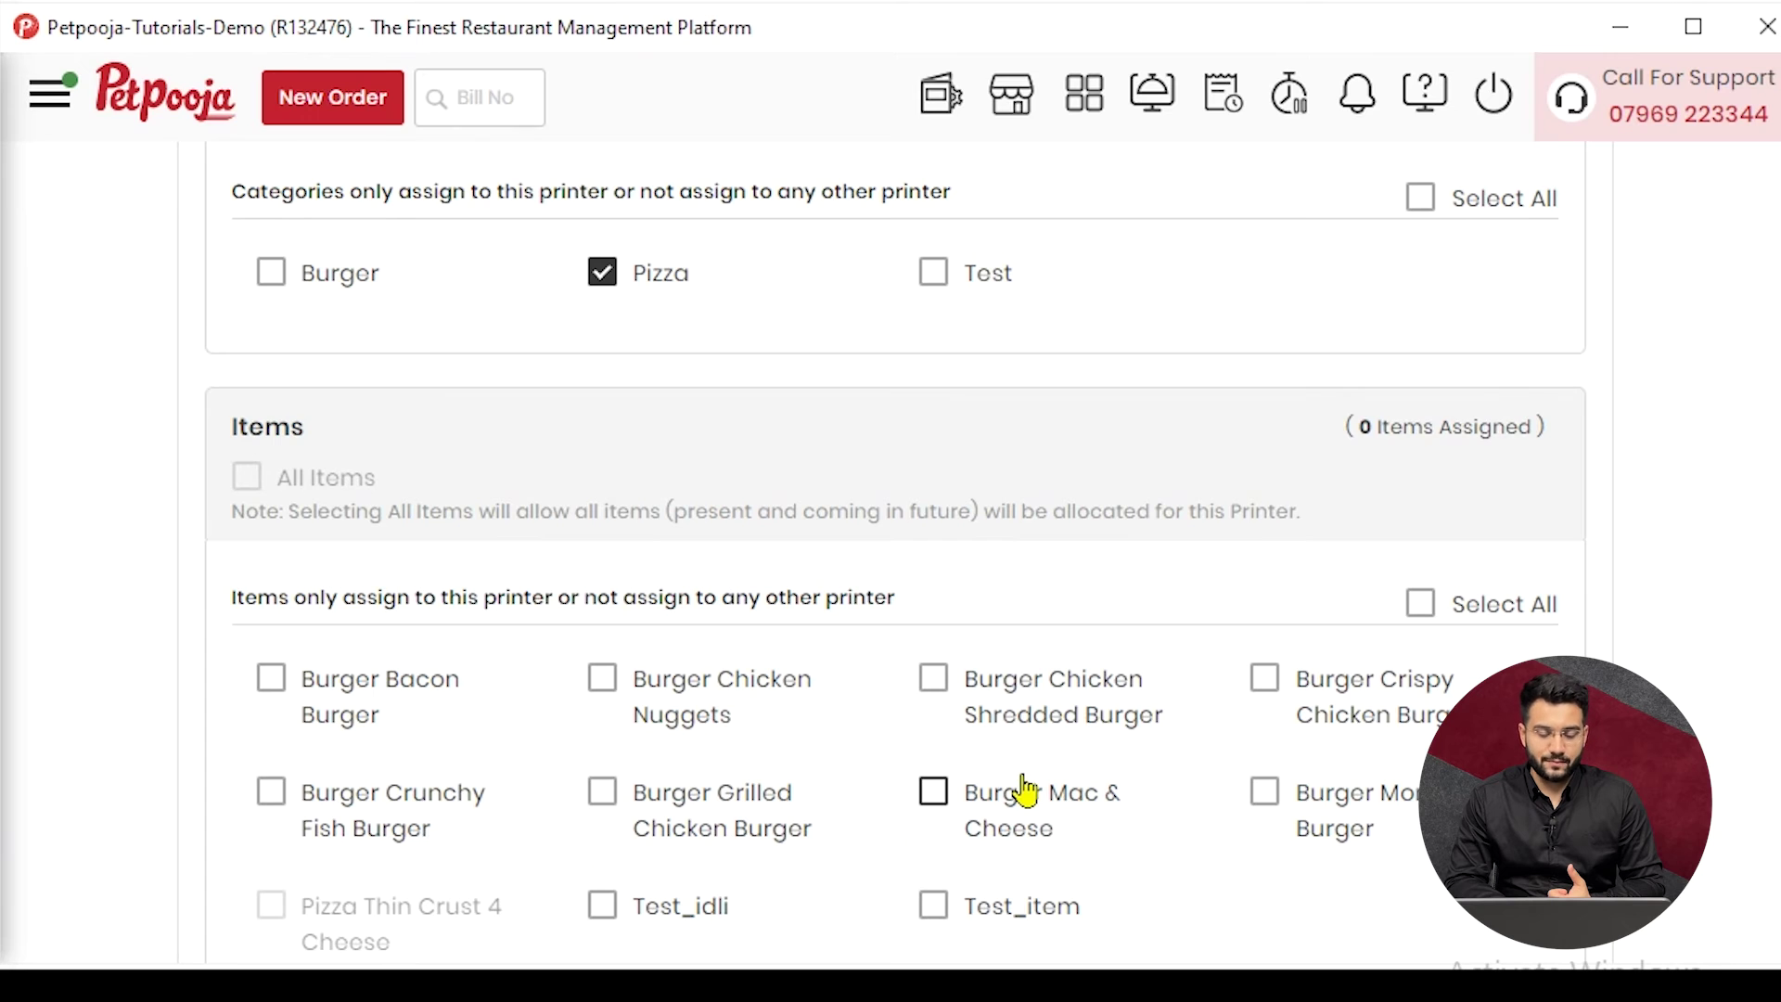
{"action": "scroll", "coordinate": [1025, 790], "scroll_direction": "up", "scroll_amount": 4}
- Replace the Pizza category with Burger in the KOT assignment, trying All Categories on and off beforehand
{"action": "left_click", "coordinate": [248, 401]}
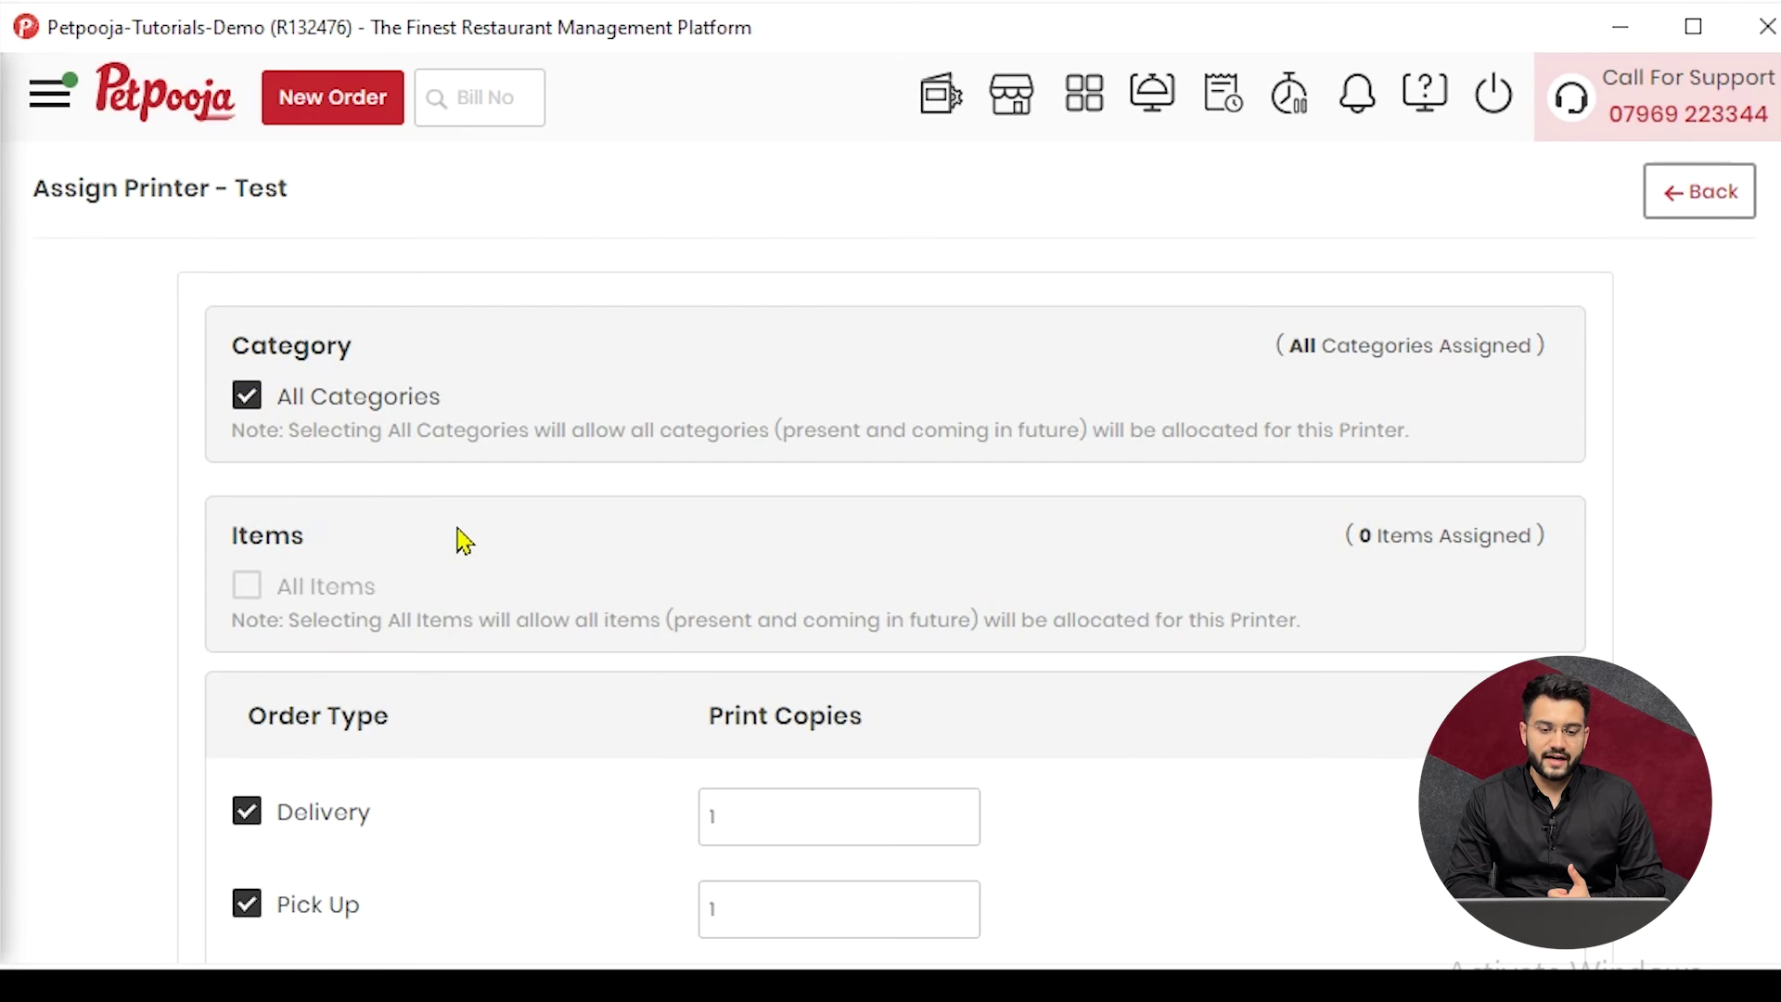
{"action": "scroll", "coordinate": [450, 533], "scroll_direction": "down", "scroll_amount": 4}
{"action": "scroll", "coordinate": [659, 297], "scroll_direction": "up", "scroll_amount": 4}
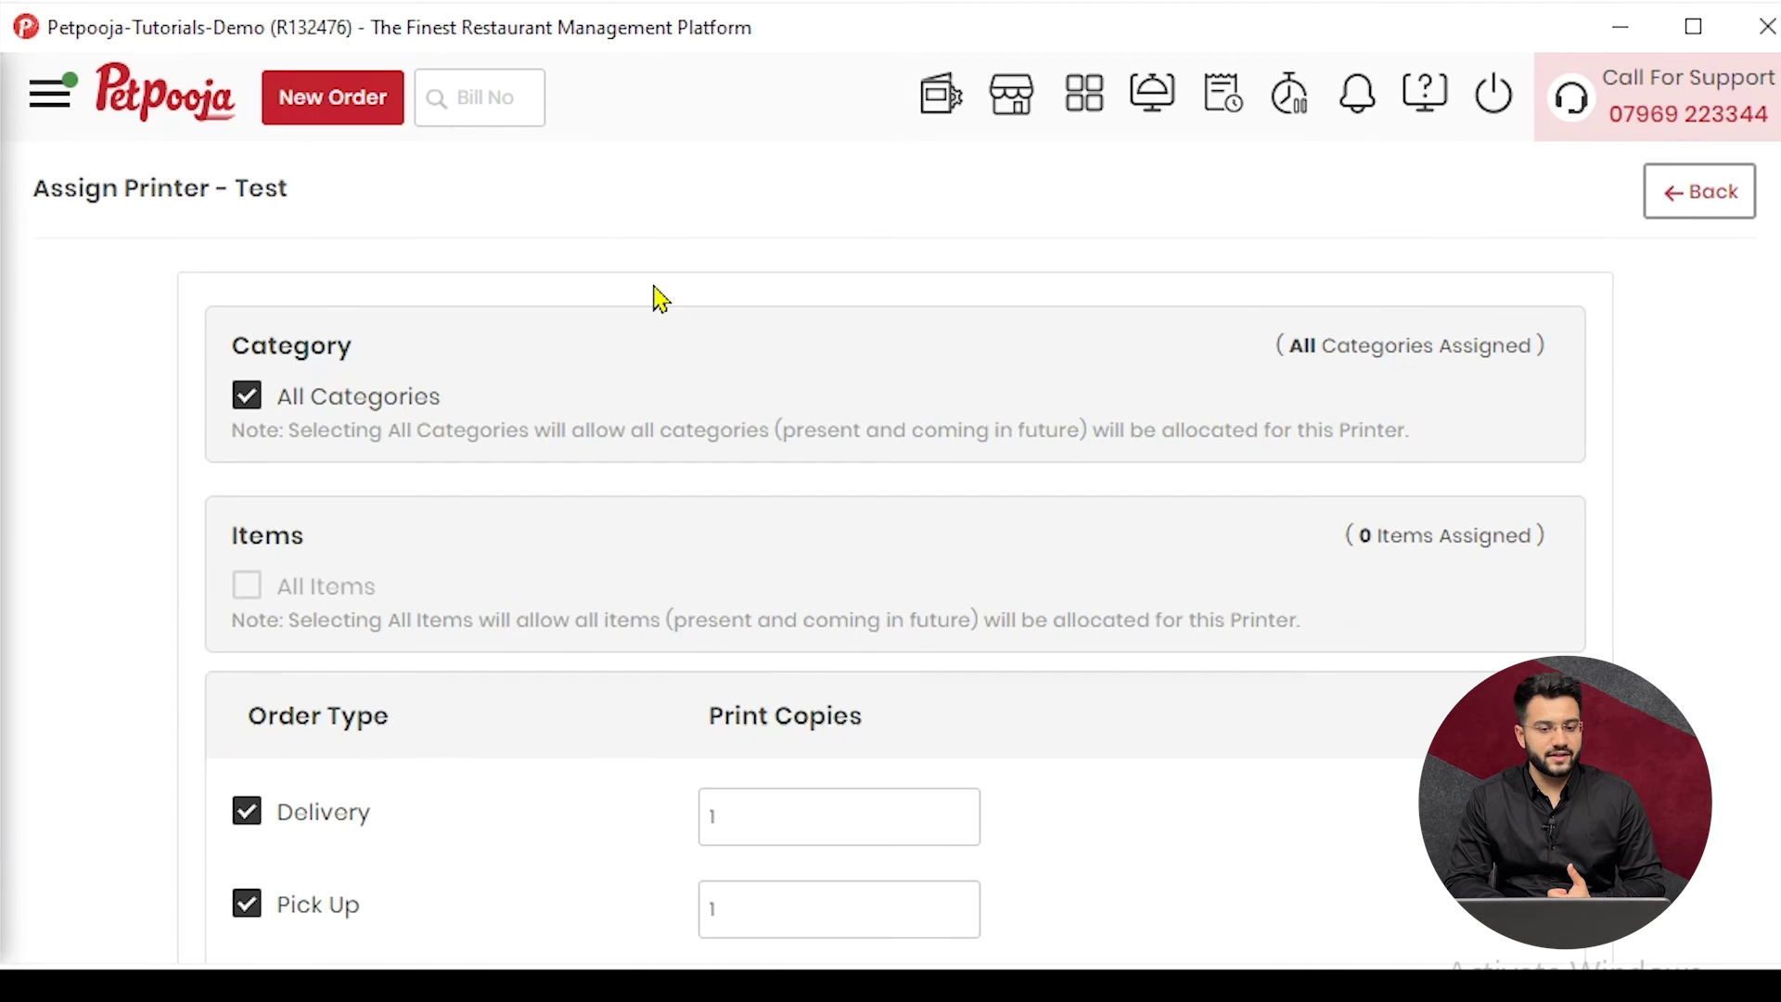
{"action": "left_click", "coordinate": [401, 404]}
{"action": "left_click", "coordinate": [310, 605]}
{"action": "scroll", "coordinate": [325, 538], "scroll_direction": "down", "scroll_amount": 2}
{"action": "left_click", "coordinate": [350, 449]}
{"action": "left_click", "coordinate": [351, 450]}
- Assign the item Pizza Thin Crust 4 Cheese to the printer's KOTs, leaving Test_idli unselected
{"action": "scroll", "coordinate": [392, 496], "scroll_direction": "down", "scroll_amount": 2}
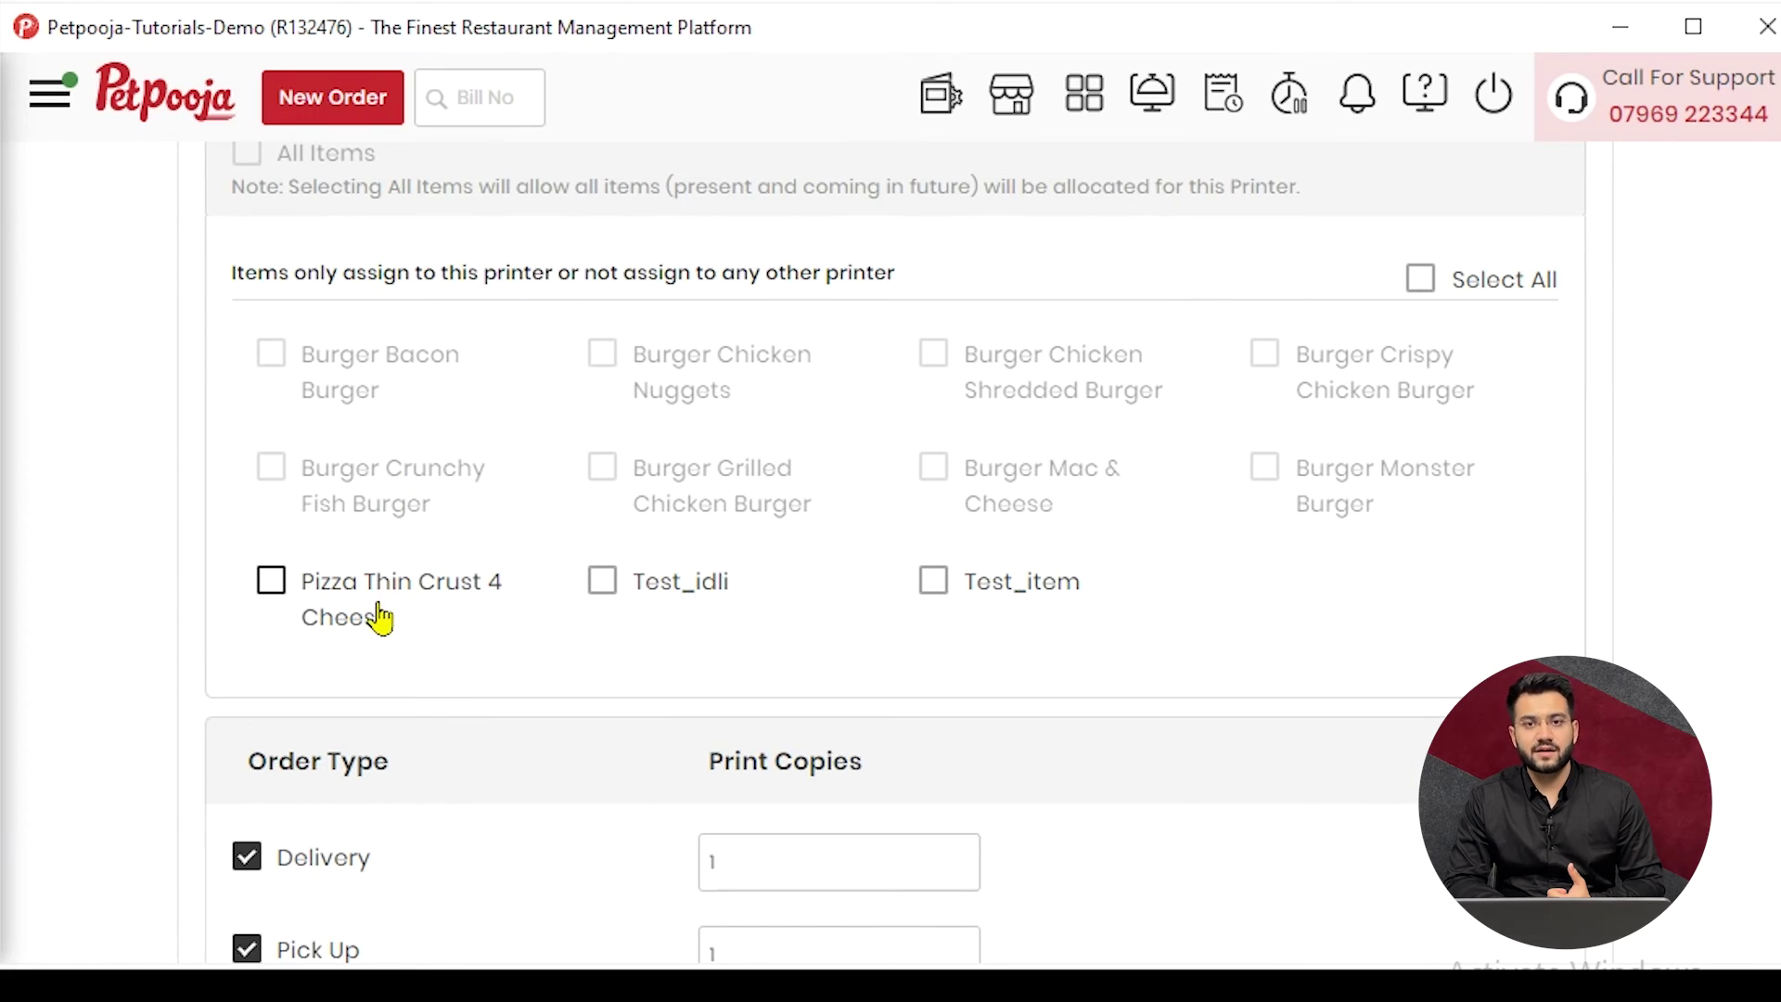
{"action": "left_click", "coordinate": [381, 590]}
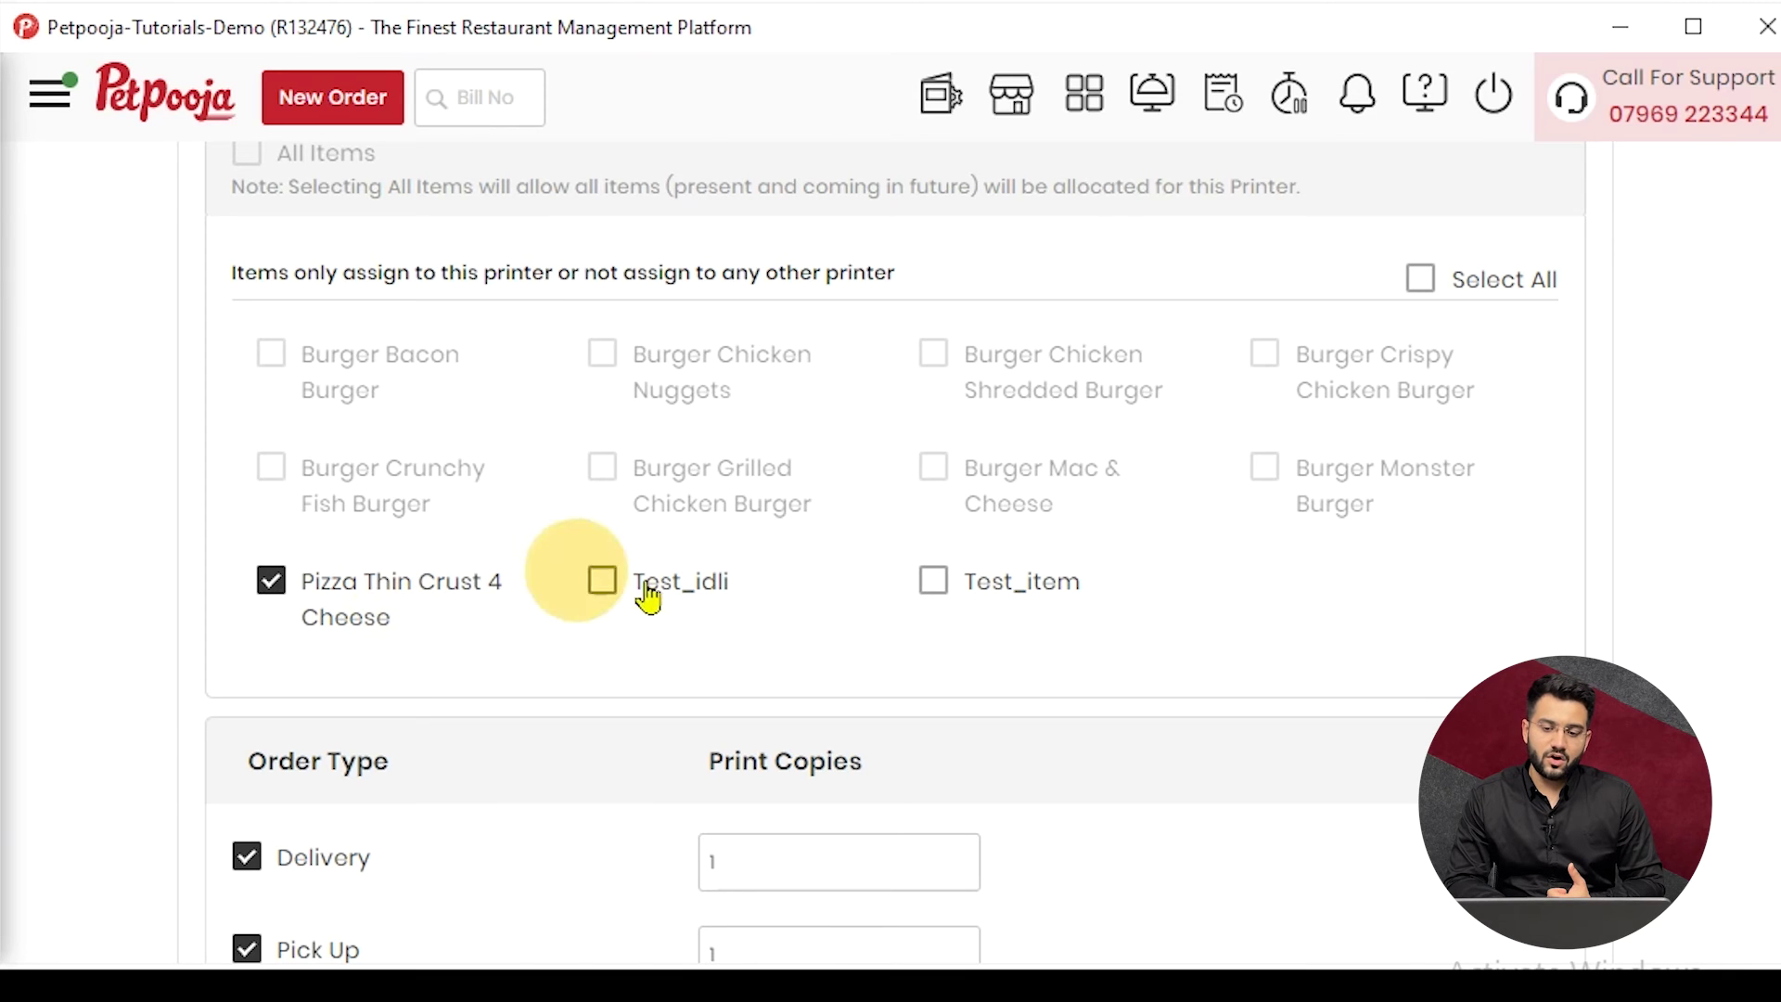
{"action": "left_click", "coordinate": [1466, 276]}
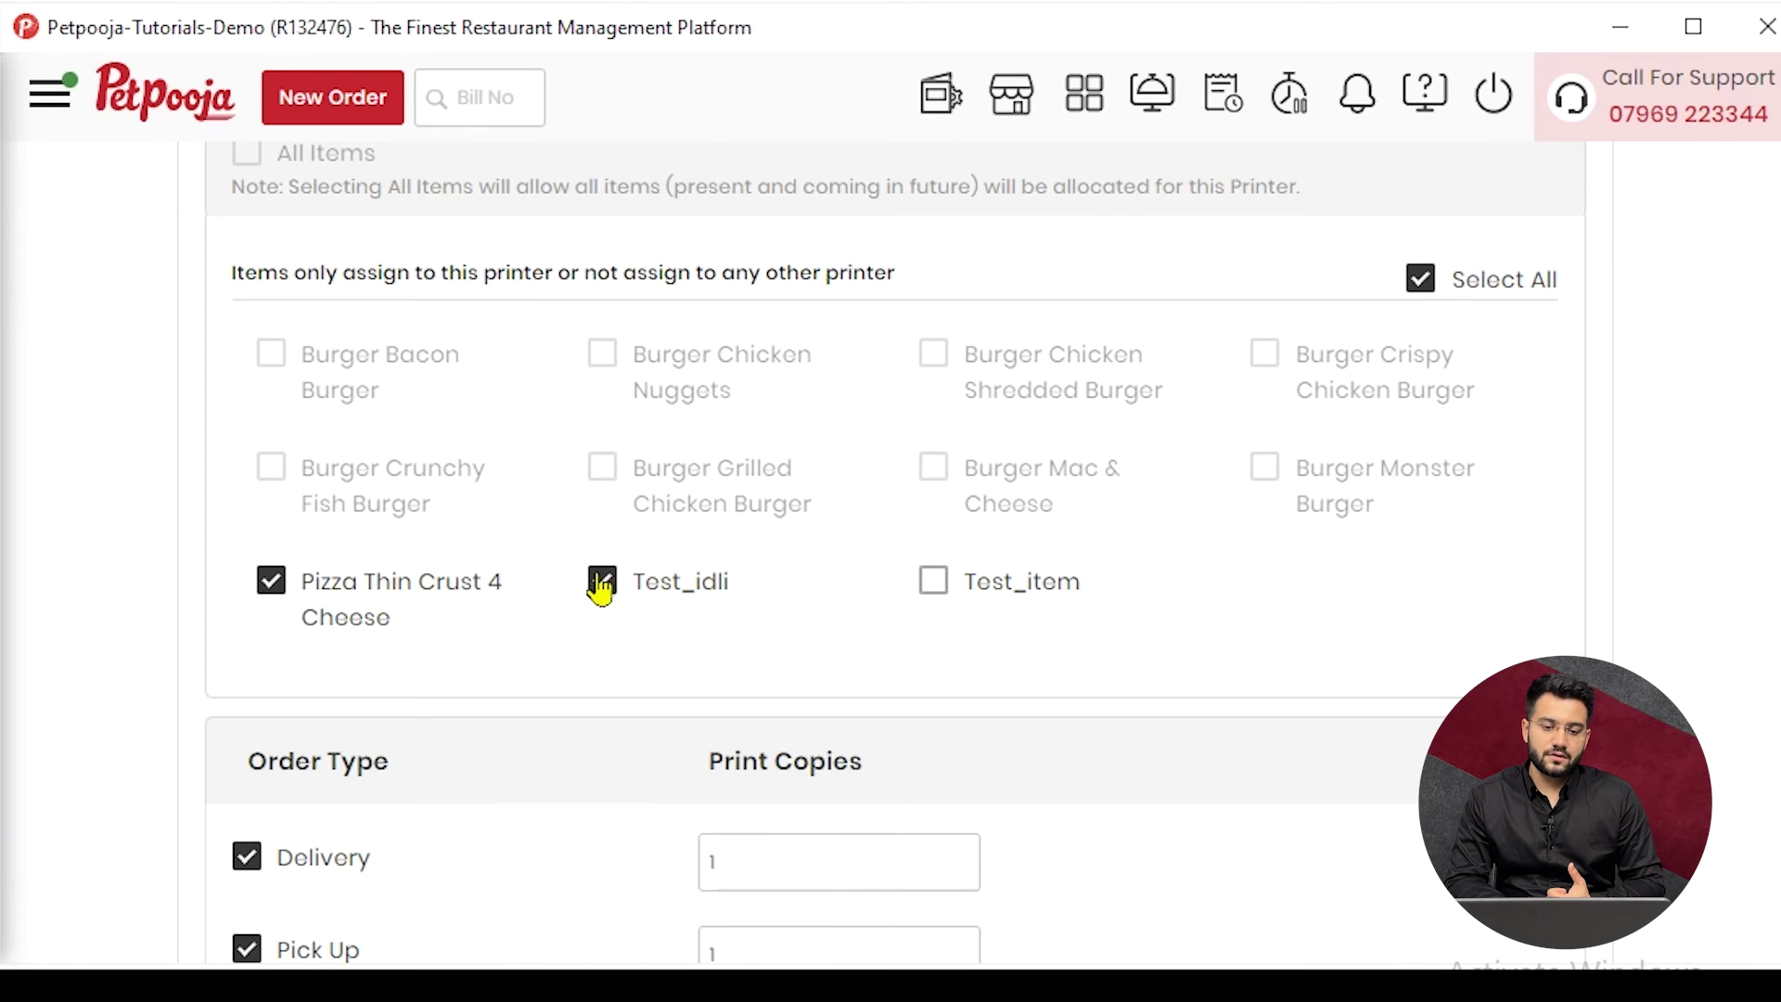
{"action": "left_click", "coordinate": [603, 584]}
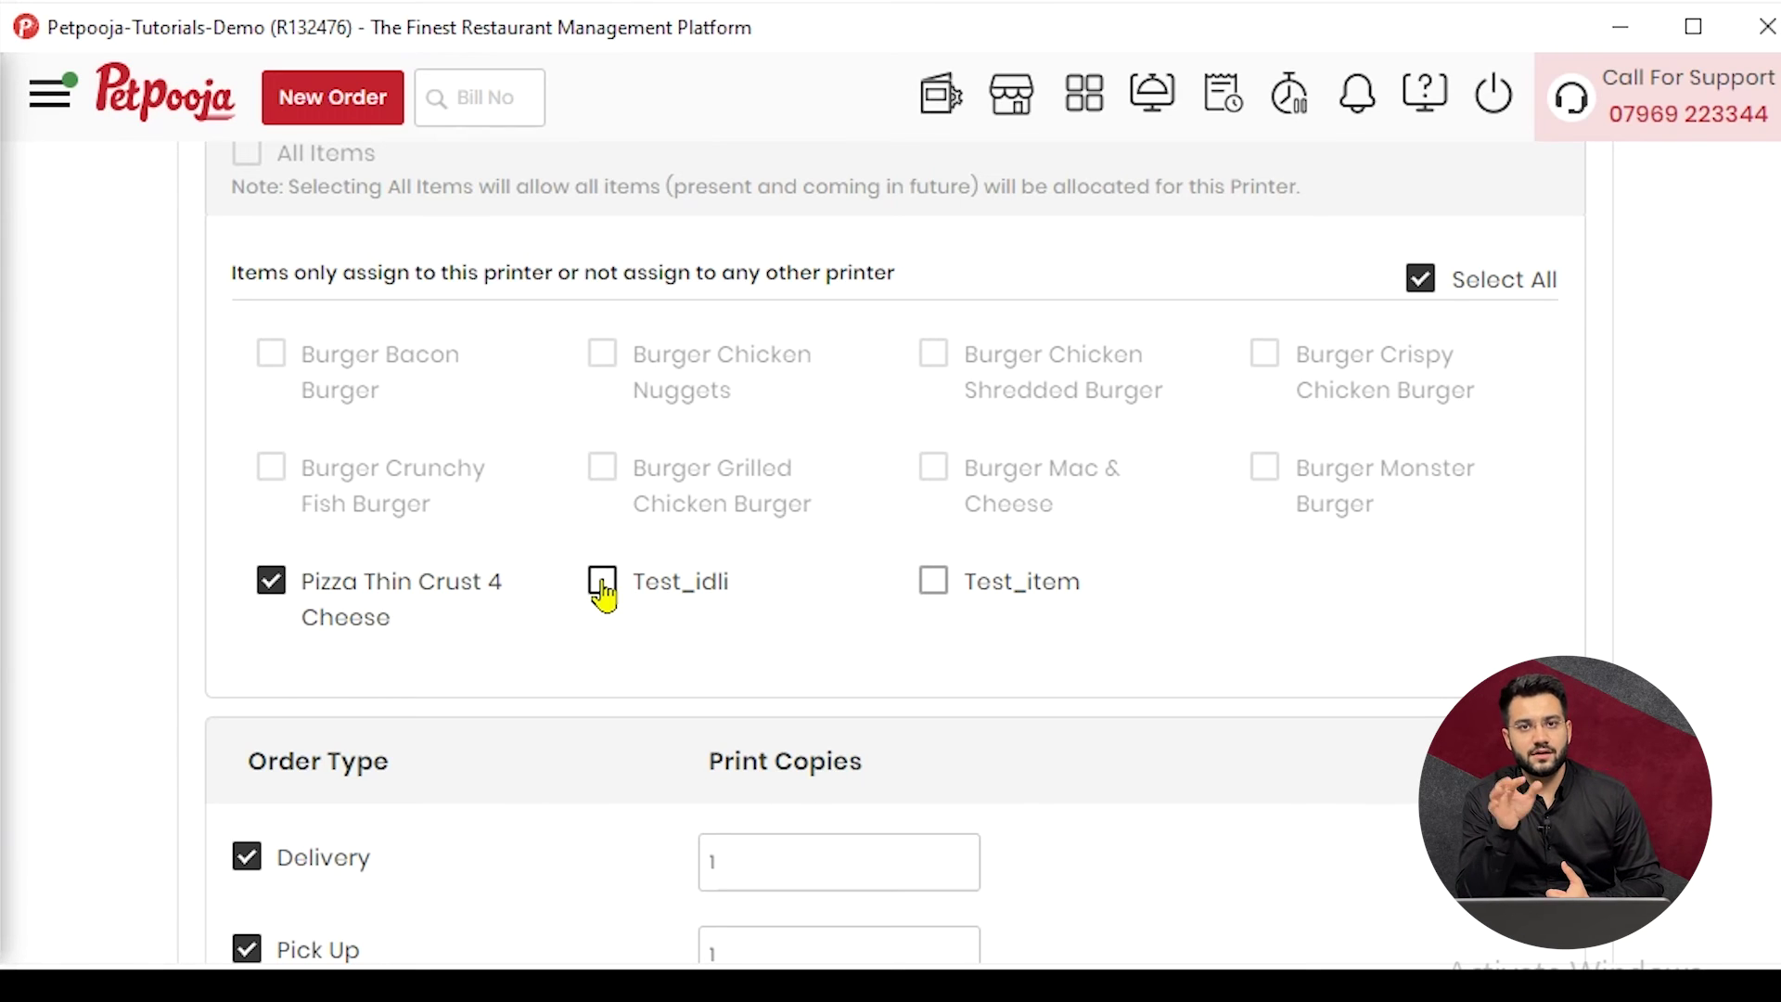
- Review the category selection and the order type, print copies and table options of the KOT assignment
{"action": "scroll", "coordinate": [604, 594], "scroll_direction": "up", "scroll_amount": 5}
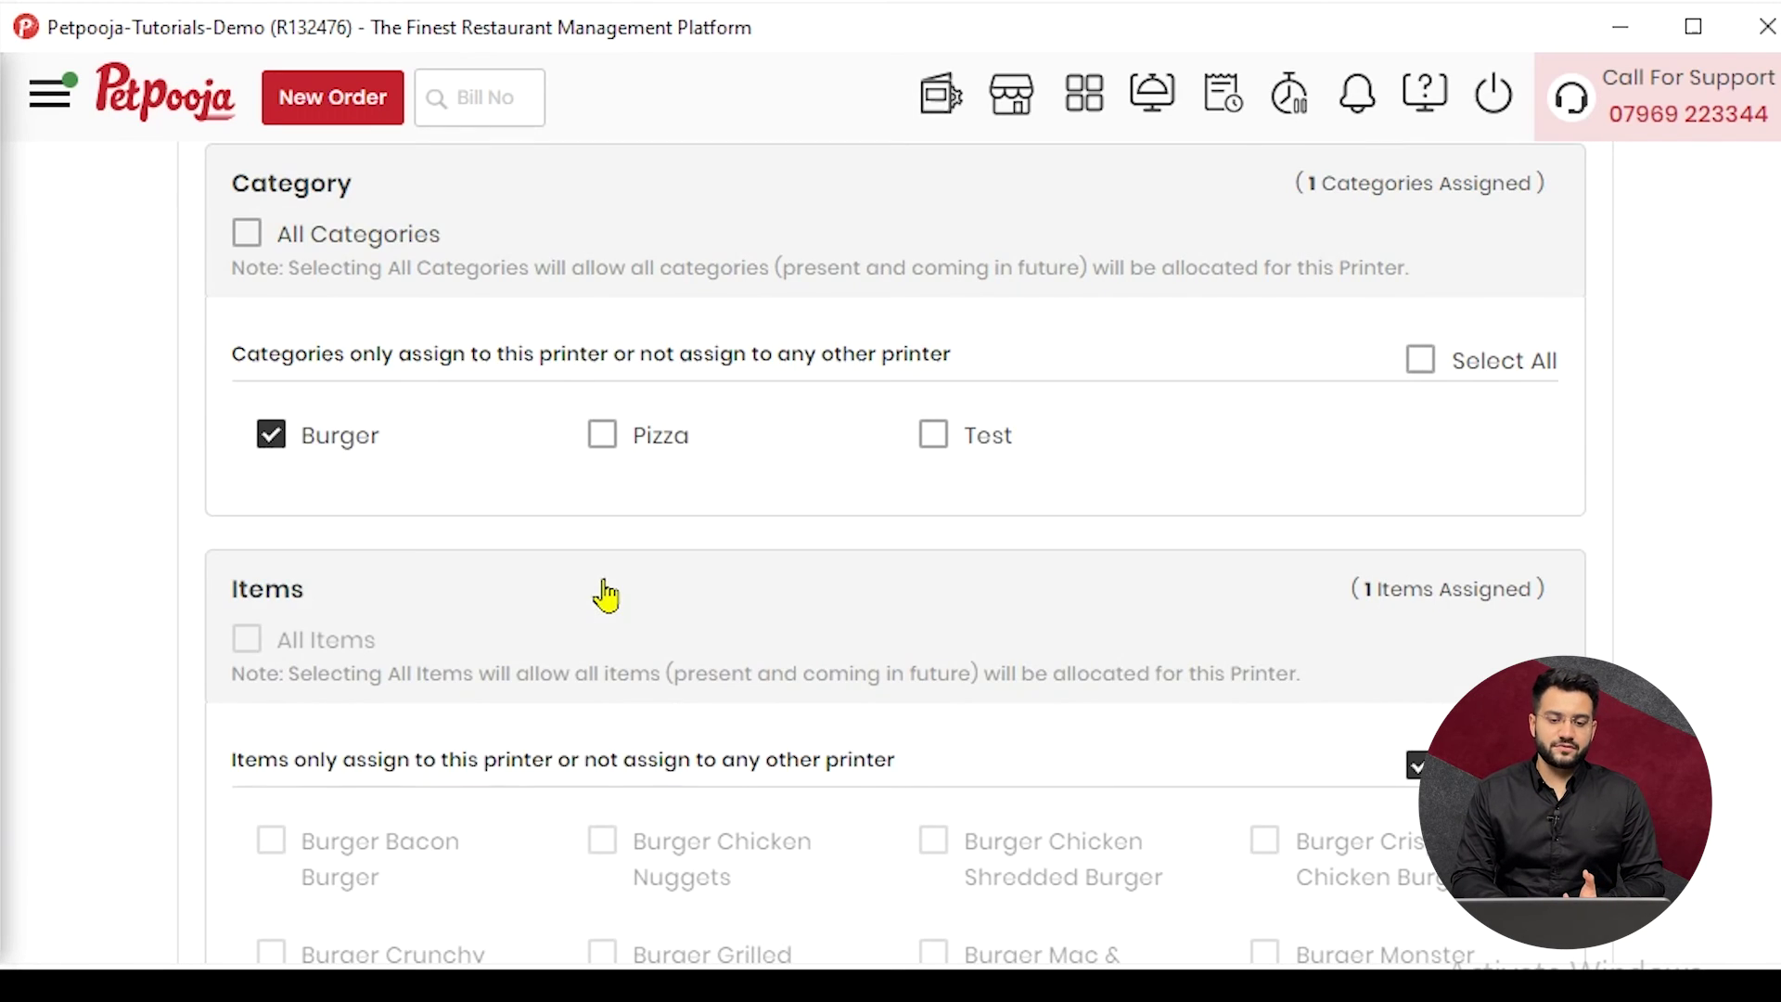
{"action": "scroll", "coordinate": [610, 593], "scroll_direction": "up", "scroll_amount": 2}
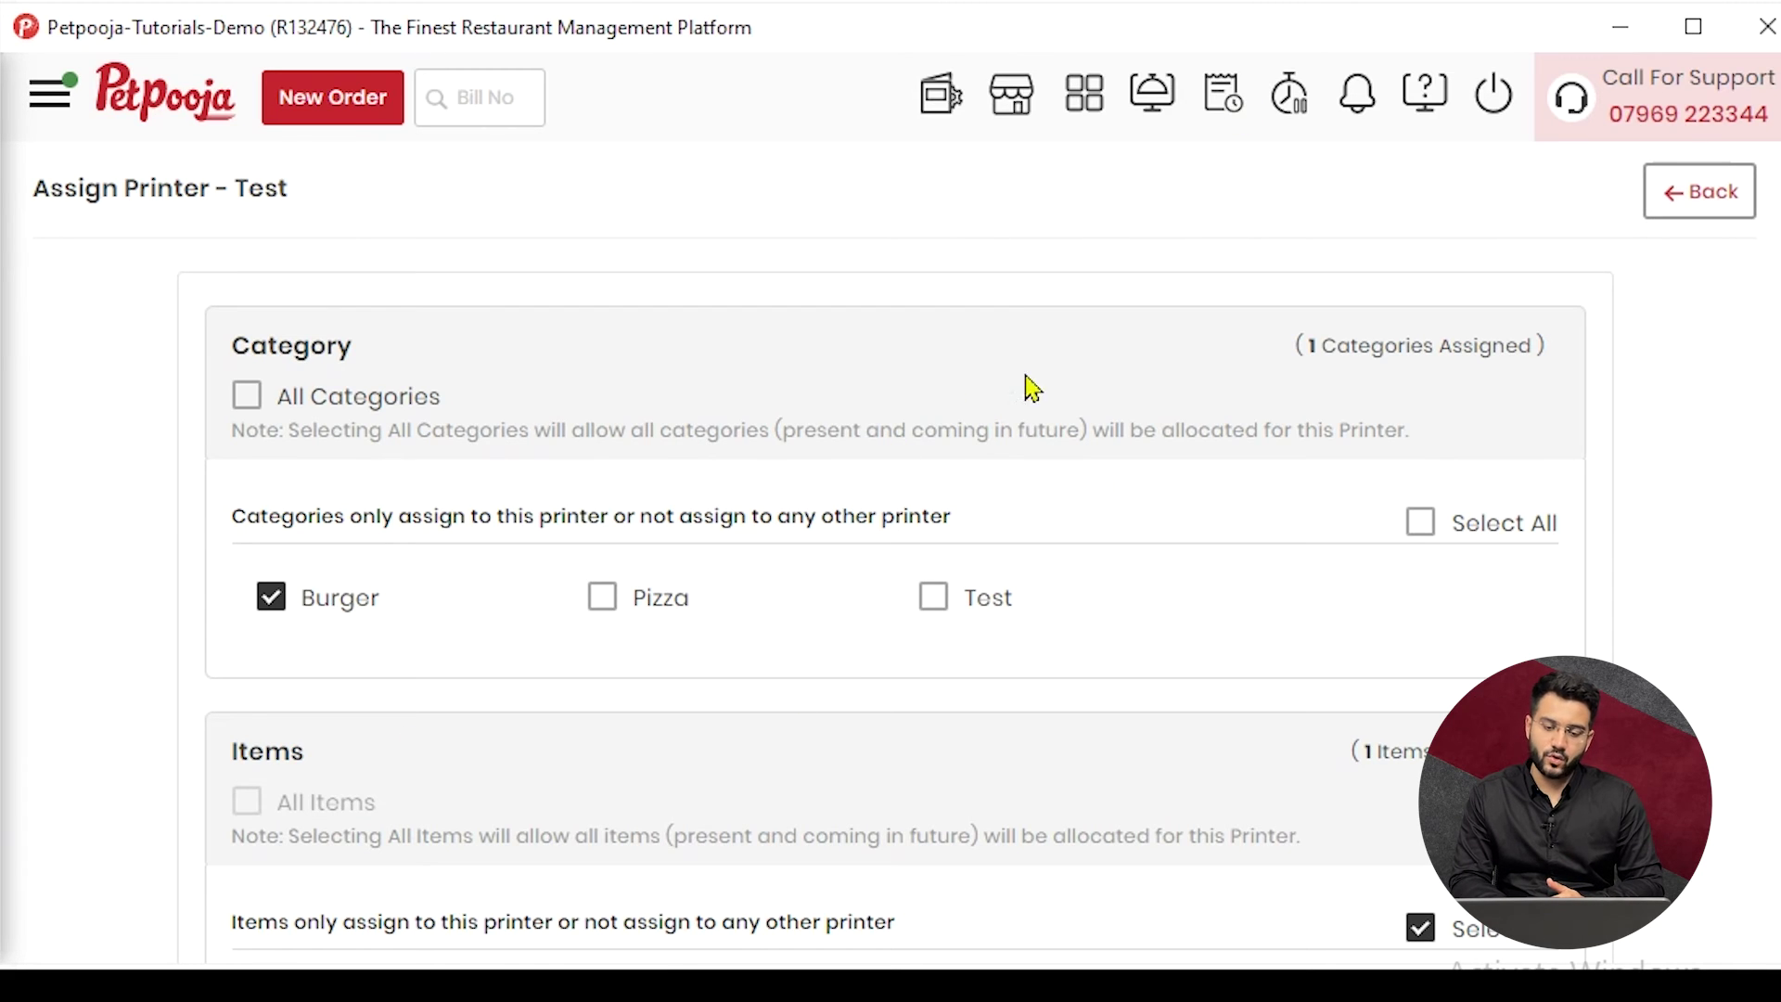
{"action": "scroll", "coordinate": [947, 440], "scroll_direction": "down", "scroll_amount": 10}
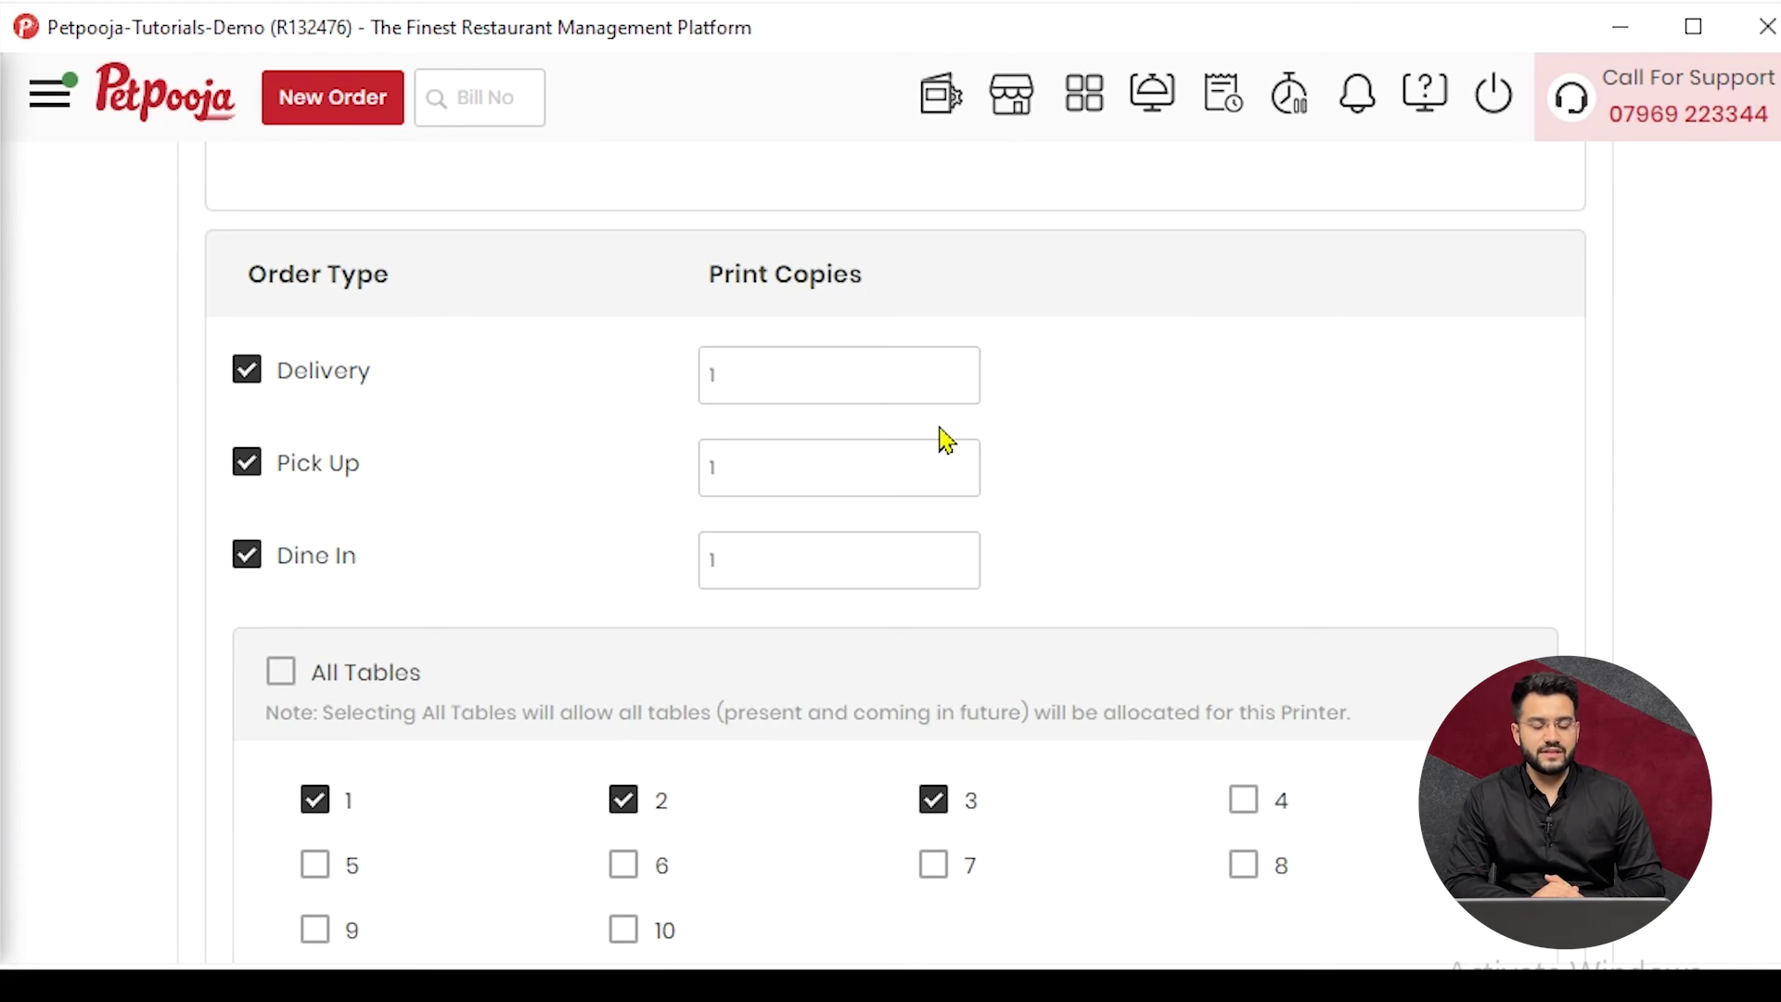